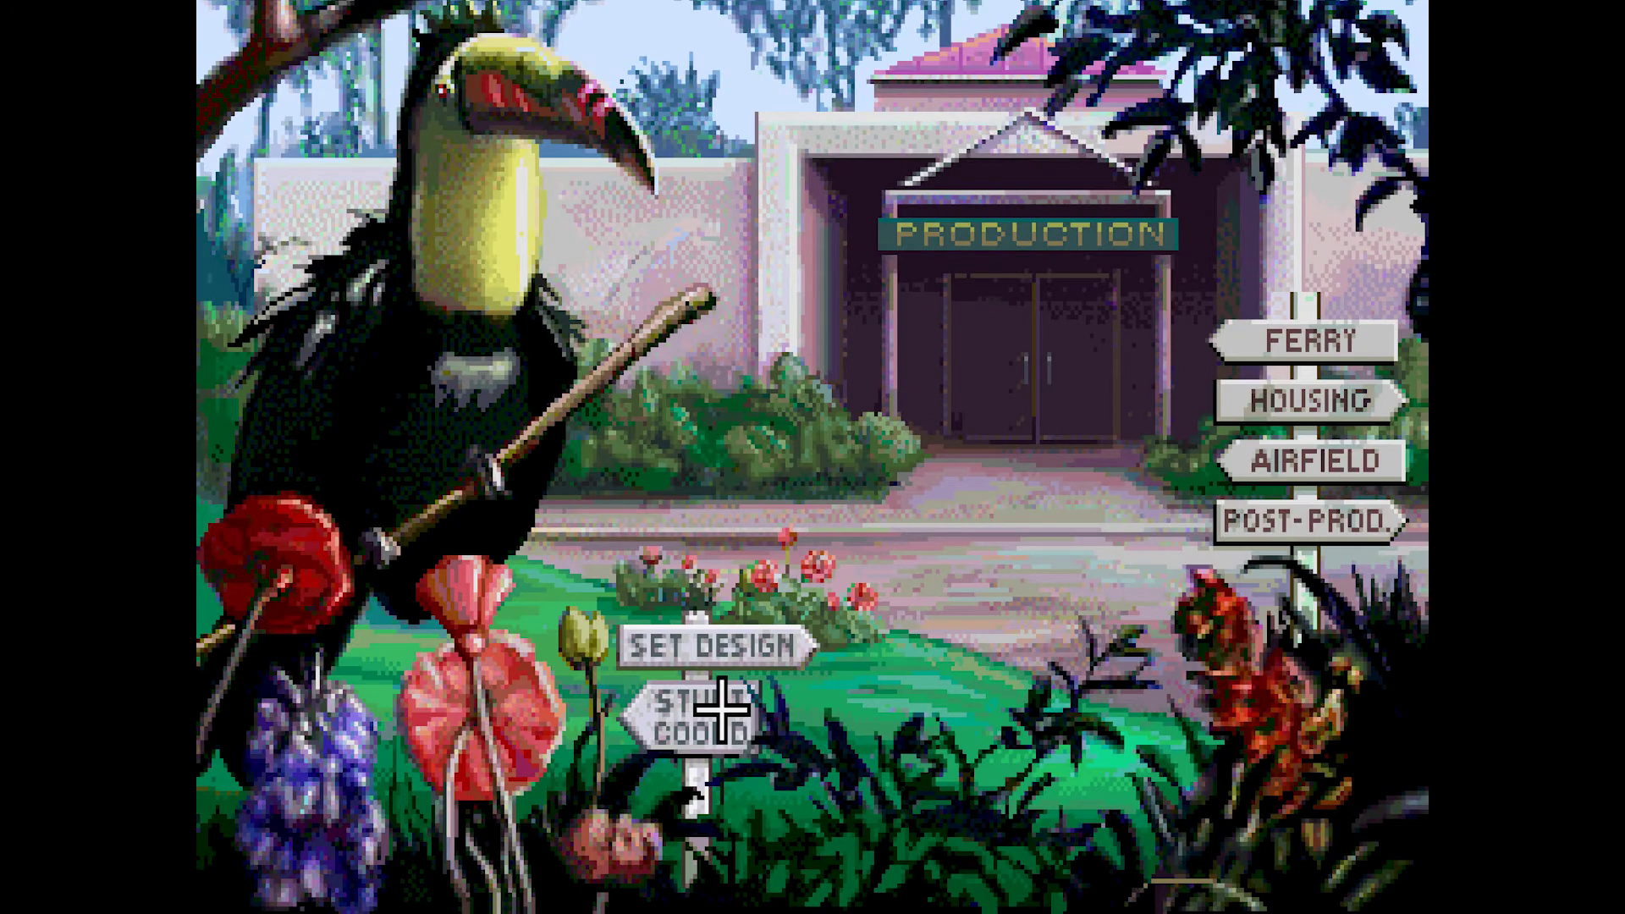
# Step: Visit the stunt coordinator and page through several scene briefings
pyautogui.click(726, 708)
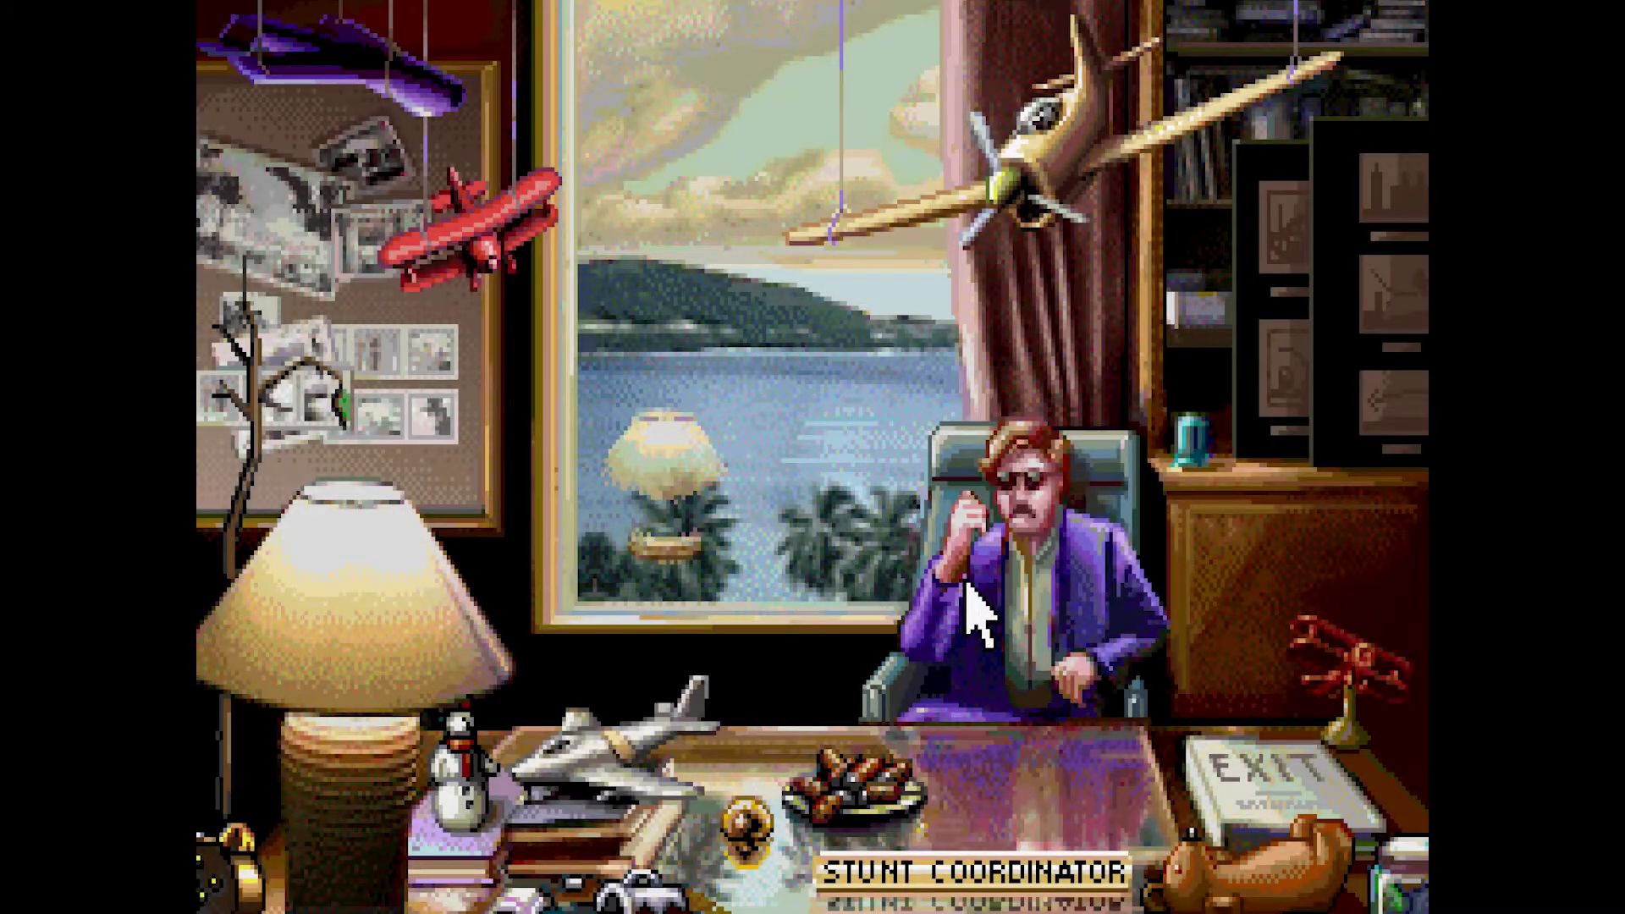
pyautogui.click(965, 587)
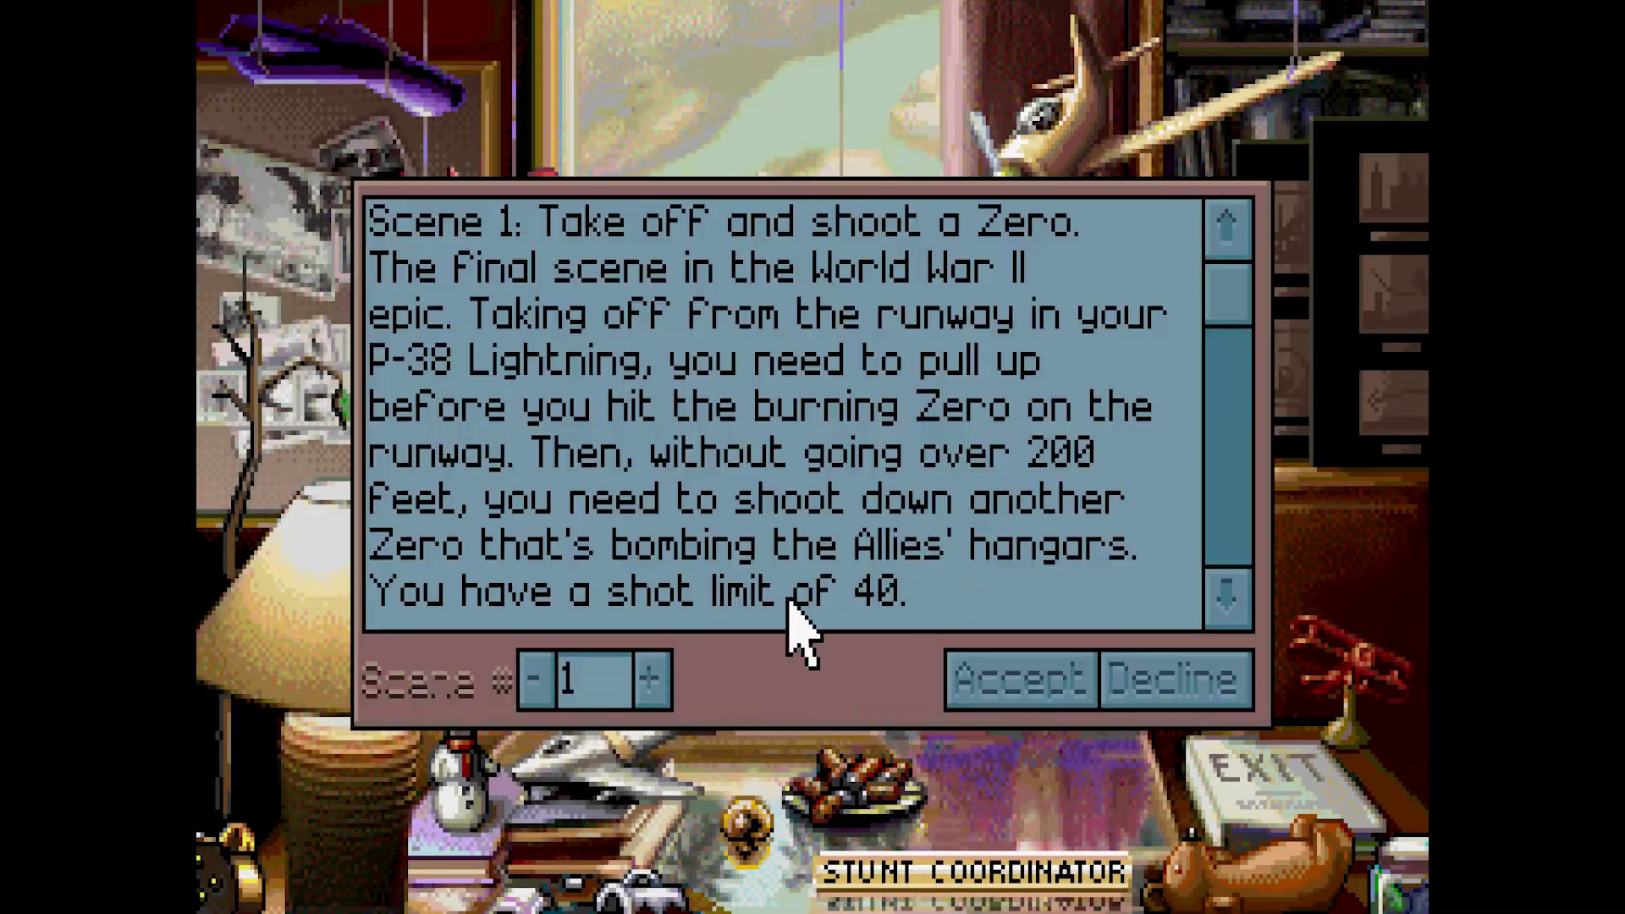
pyautogui.click(660, 669)
pyautogui.click(661, 668)
pyautogui.click(660, 669)
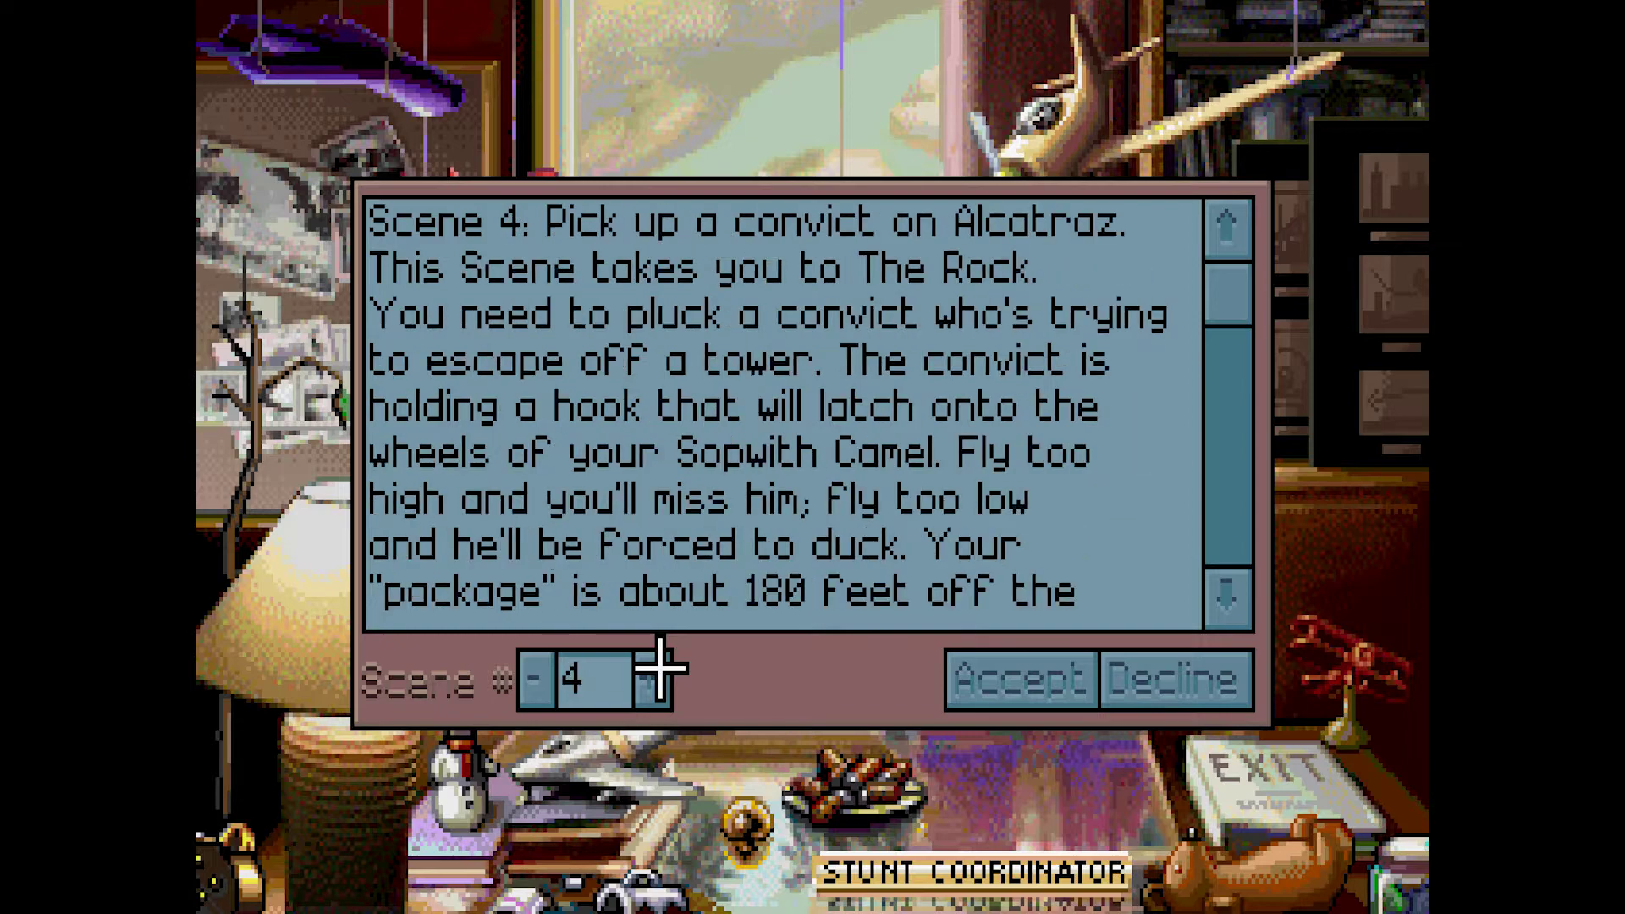
pyautogui.click(660, 668)
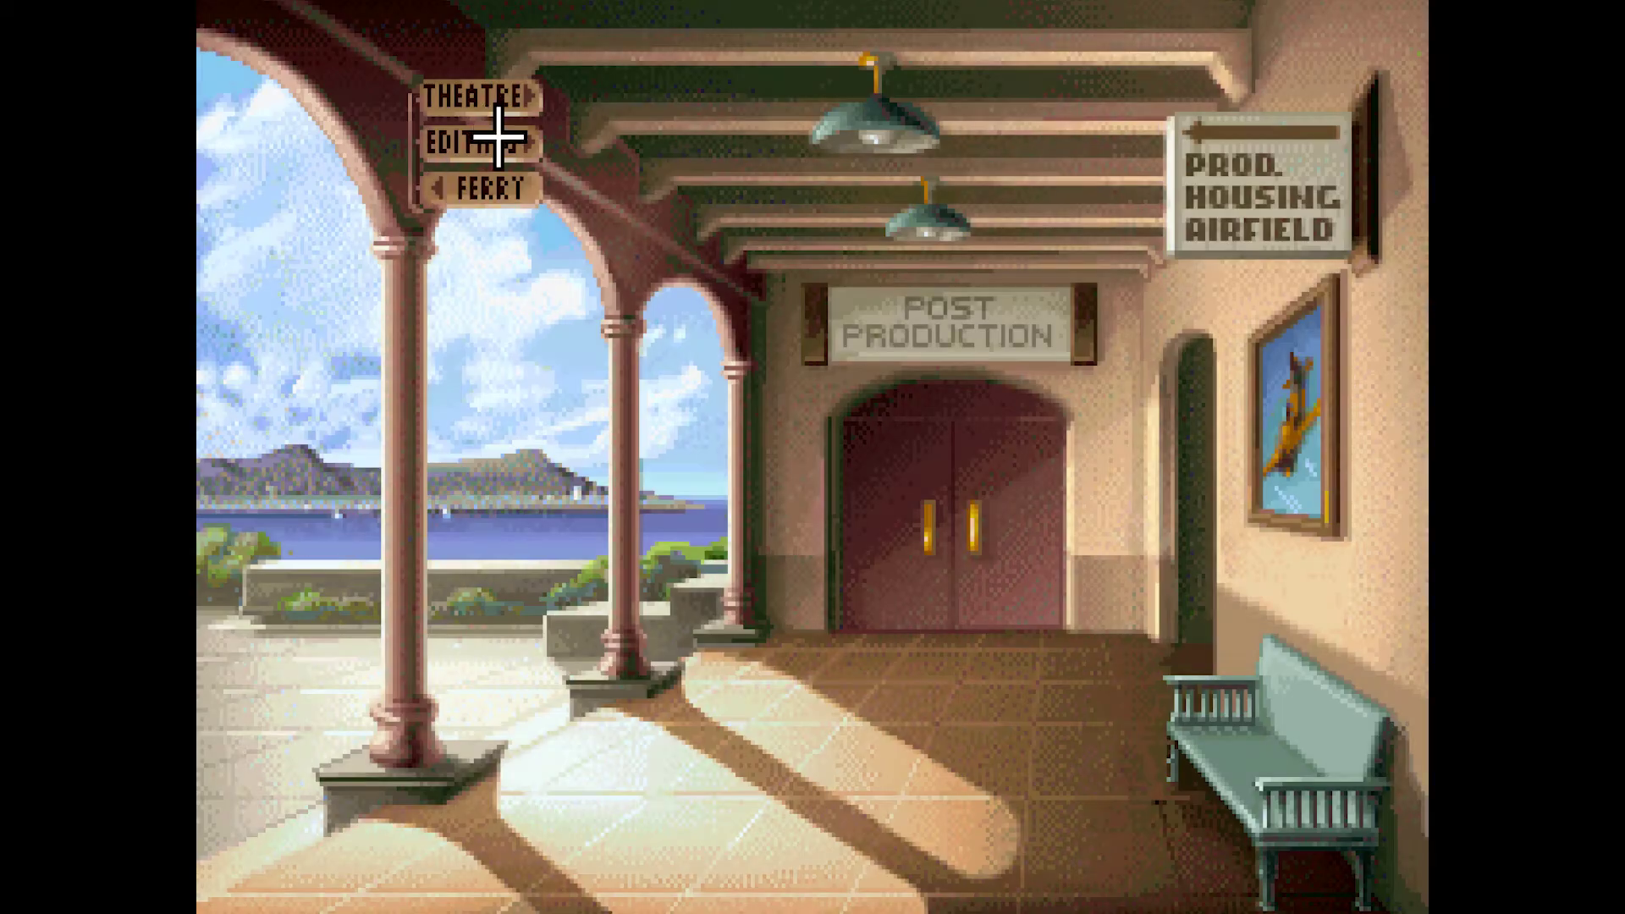
# Step: Return to the Production lot, enter the Set Designer and browse the LOAD SET list
pyautogui.click(1215, 154)
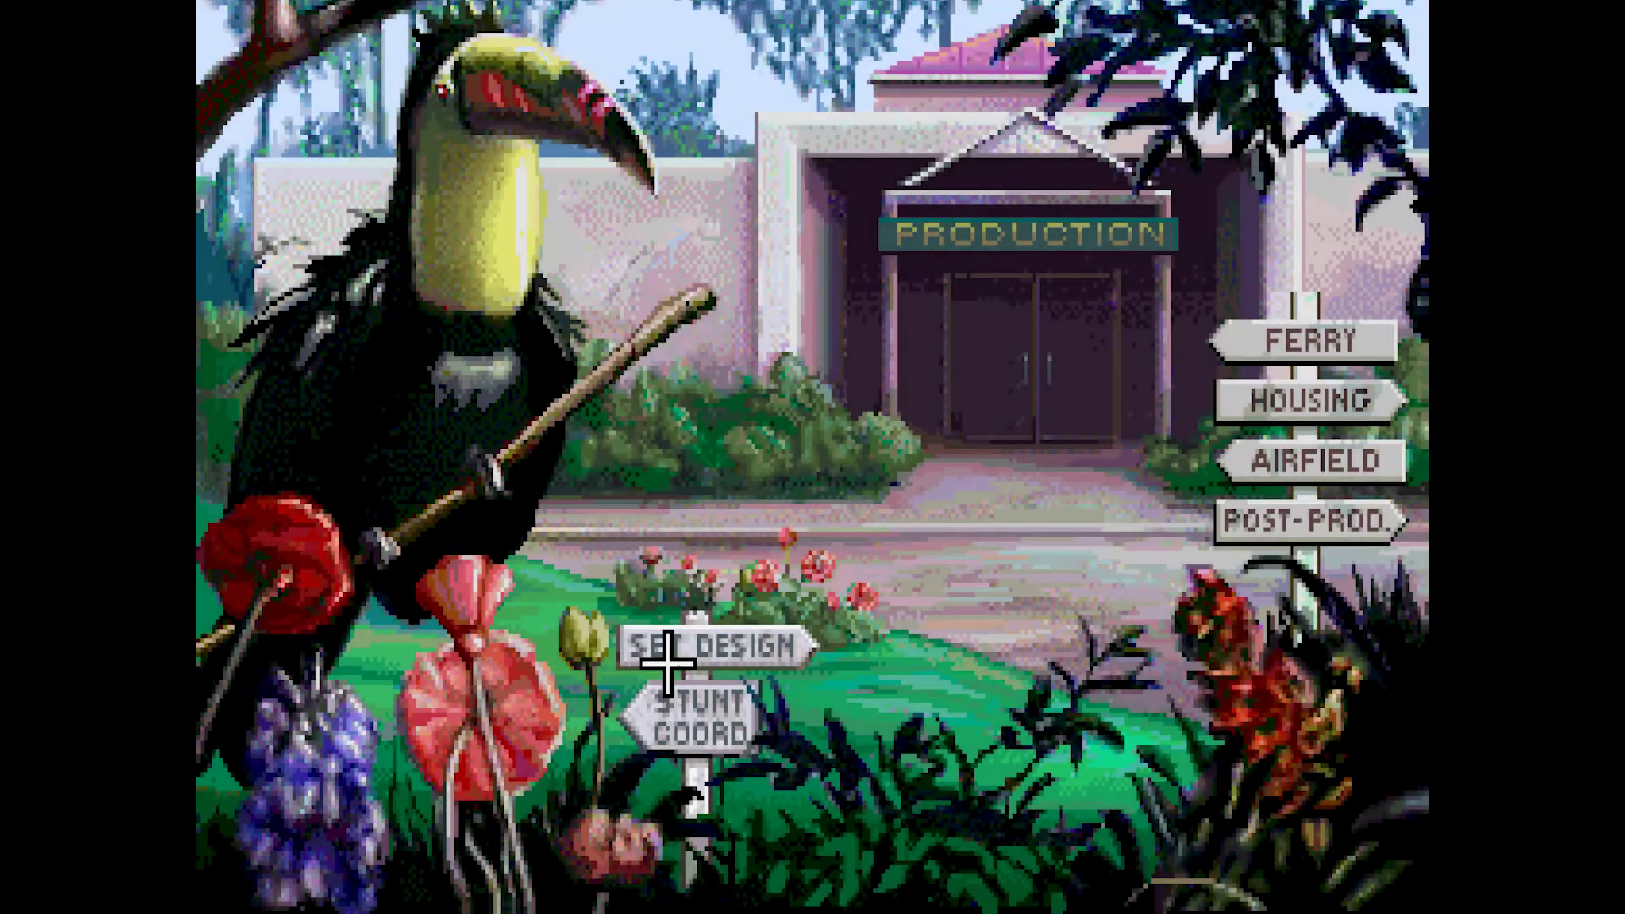
pyautogui.click(673, 645)
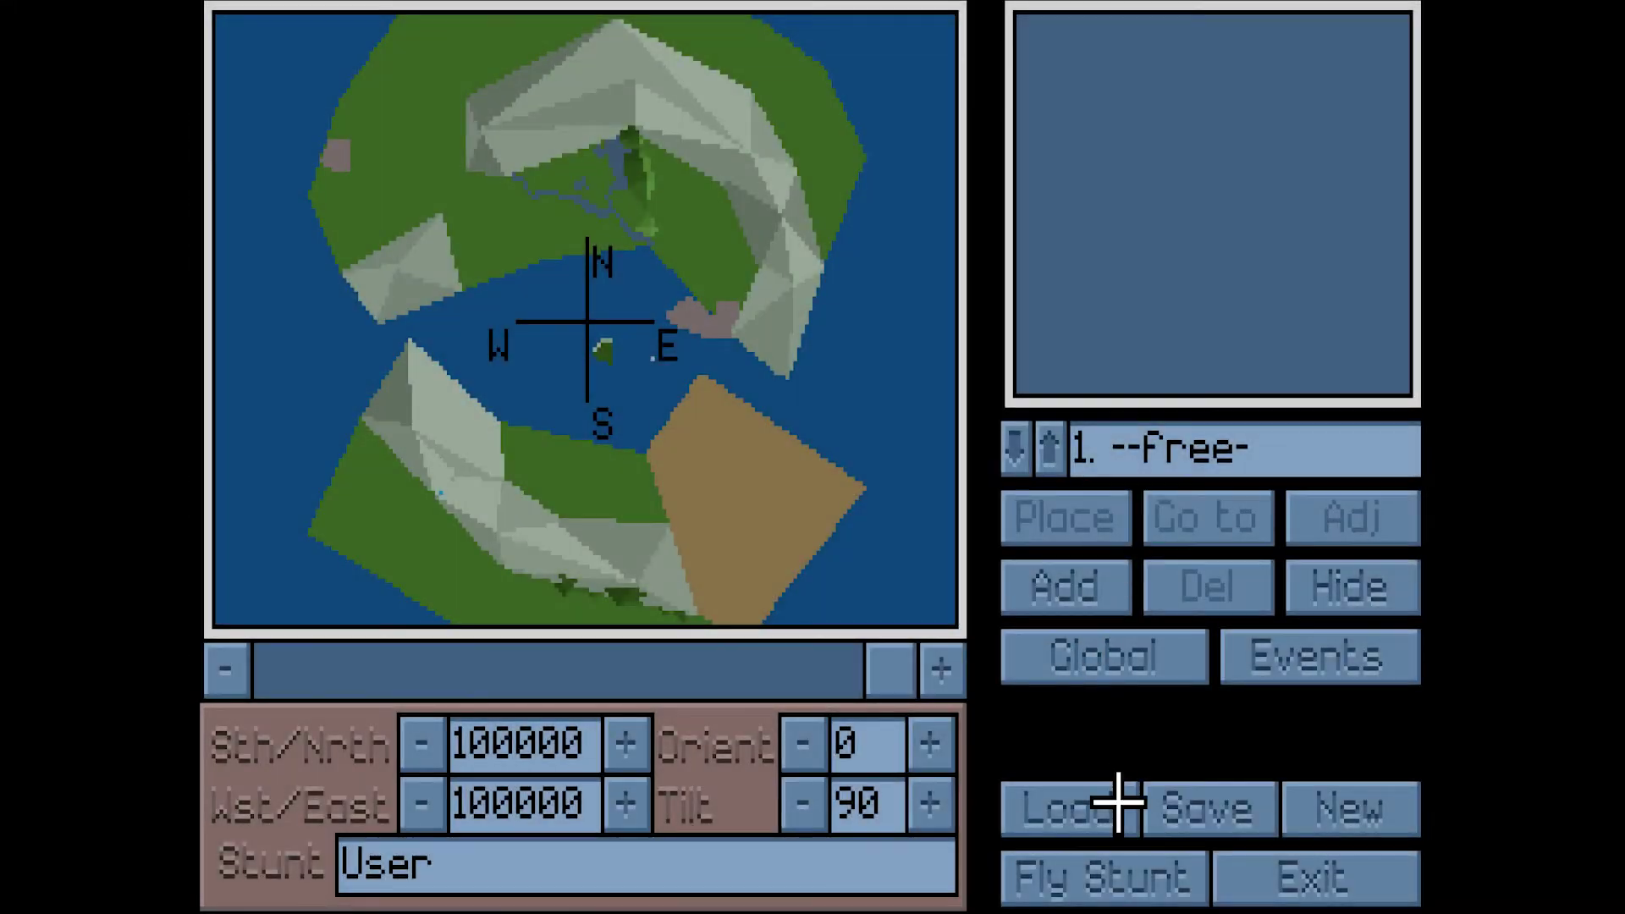
pyautogui.click(1122, 808)
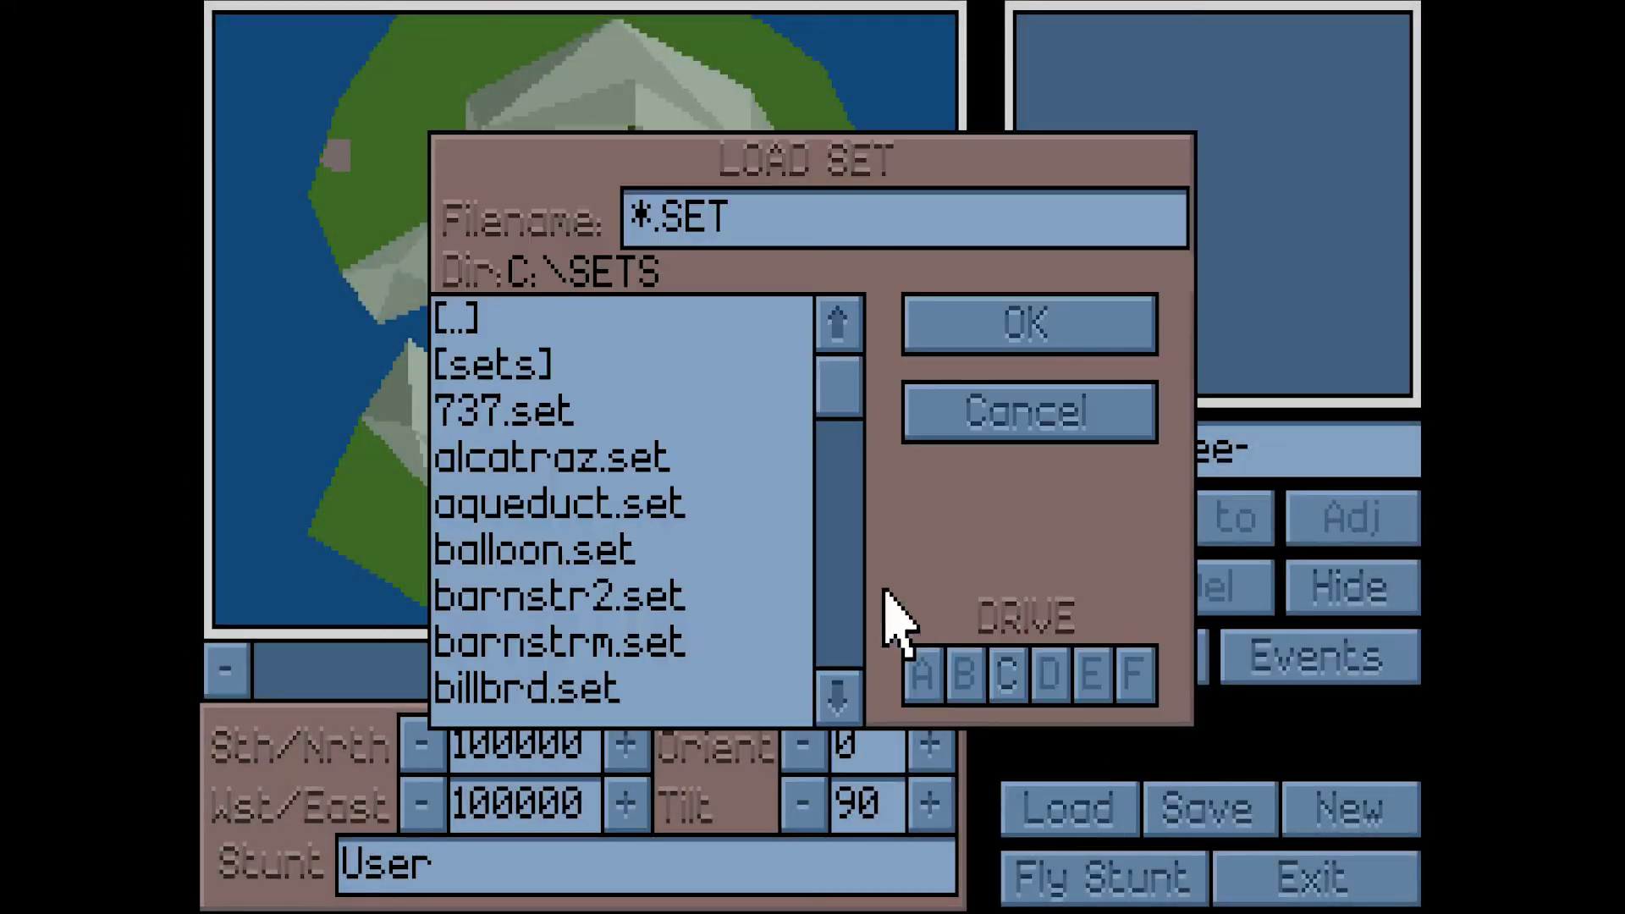
pyautogui.moveTo(834, 374); pyautogui.dragTo(834, 443)
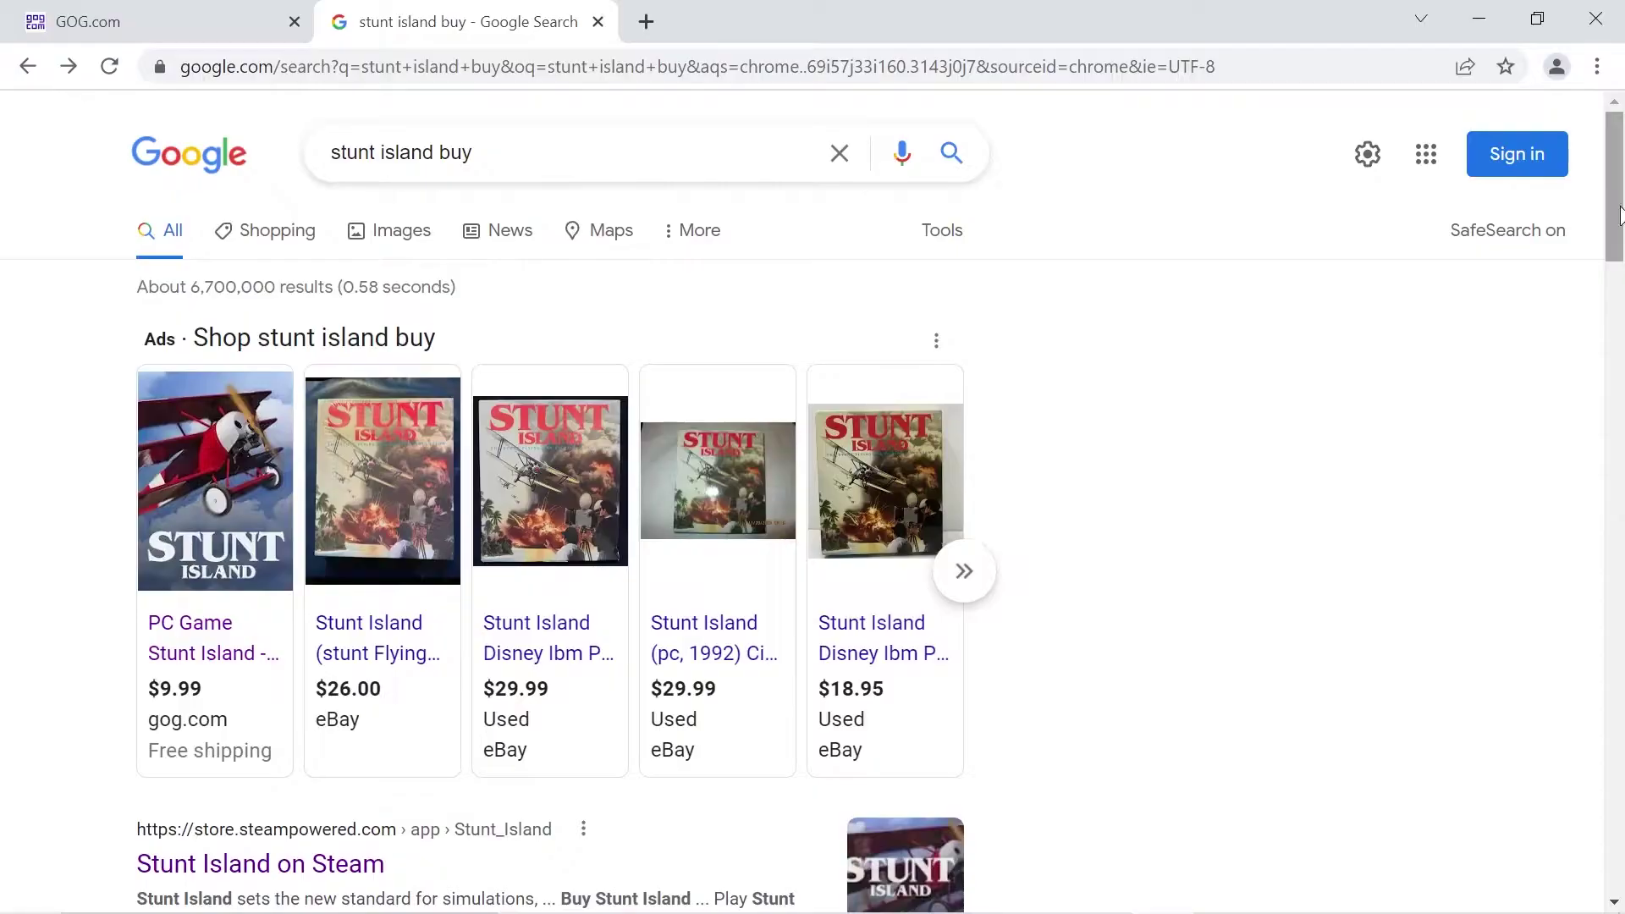
pyautogui.scroll(-2, 1619, 207)
pyautogui.scroll(2, 1617, 191)
# Step: Scroll the 'stunt island buy' results down to the GOG.com listing at $9.99
pyautogui.moveTo(1615, 173); pyautogui.dragTo(1585, 277)
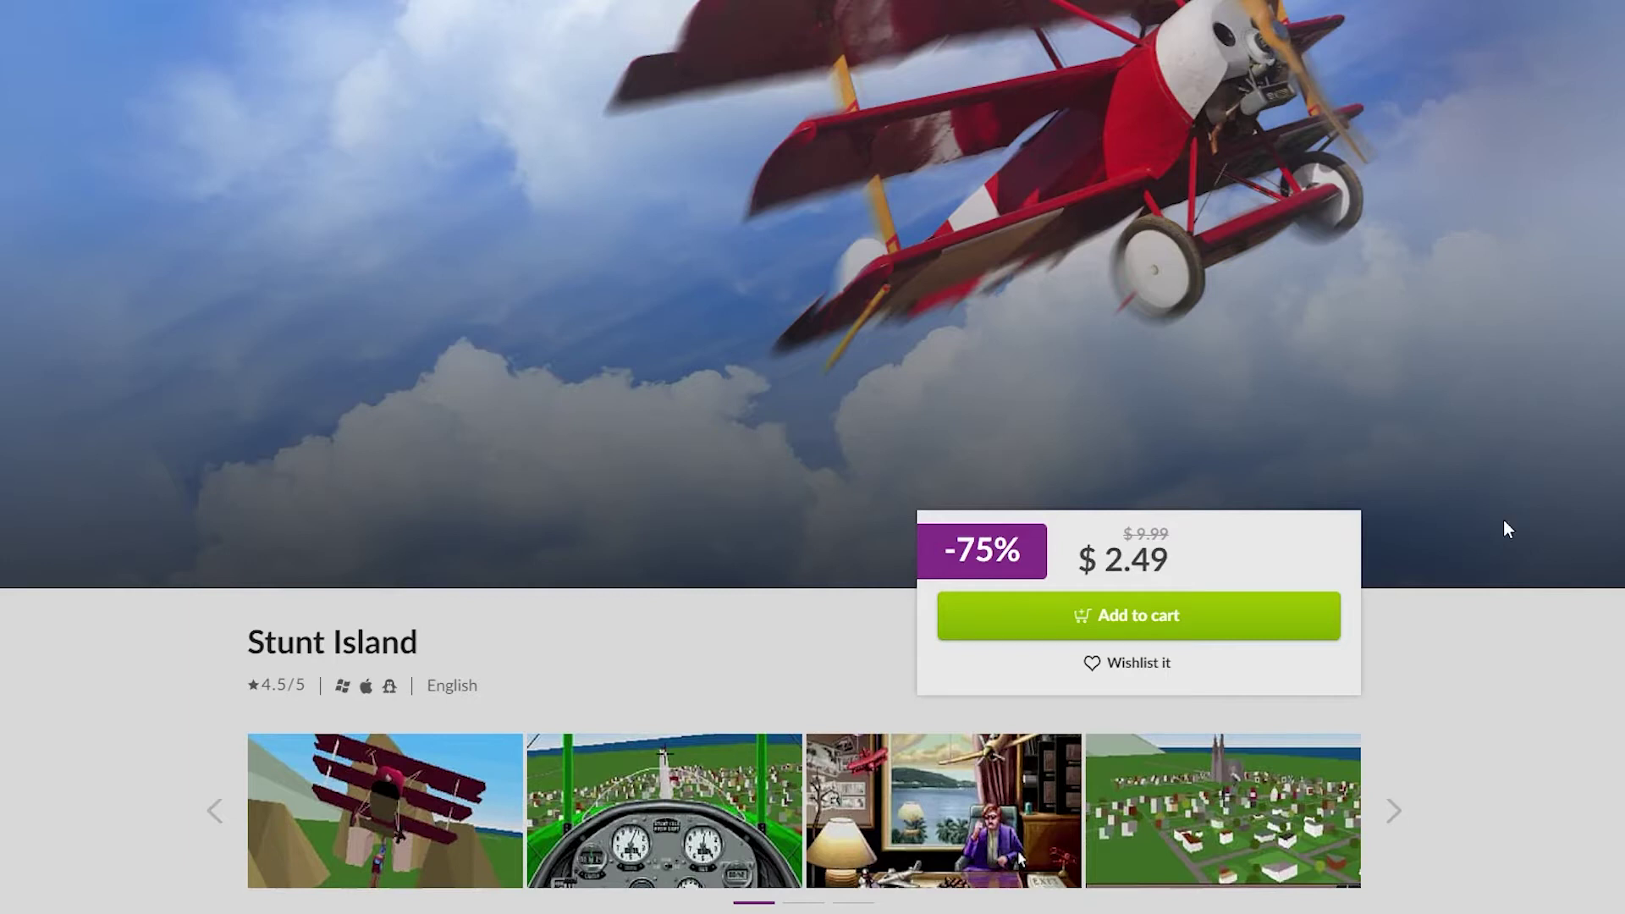
# Step: Add Stunt Island to the cart, check out and pay $2.49 with PayPal
pyautogui.click(1134, 626)
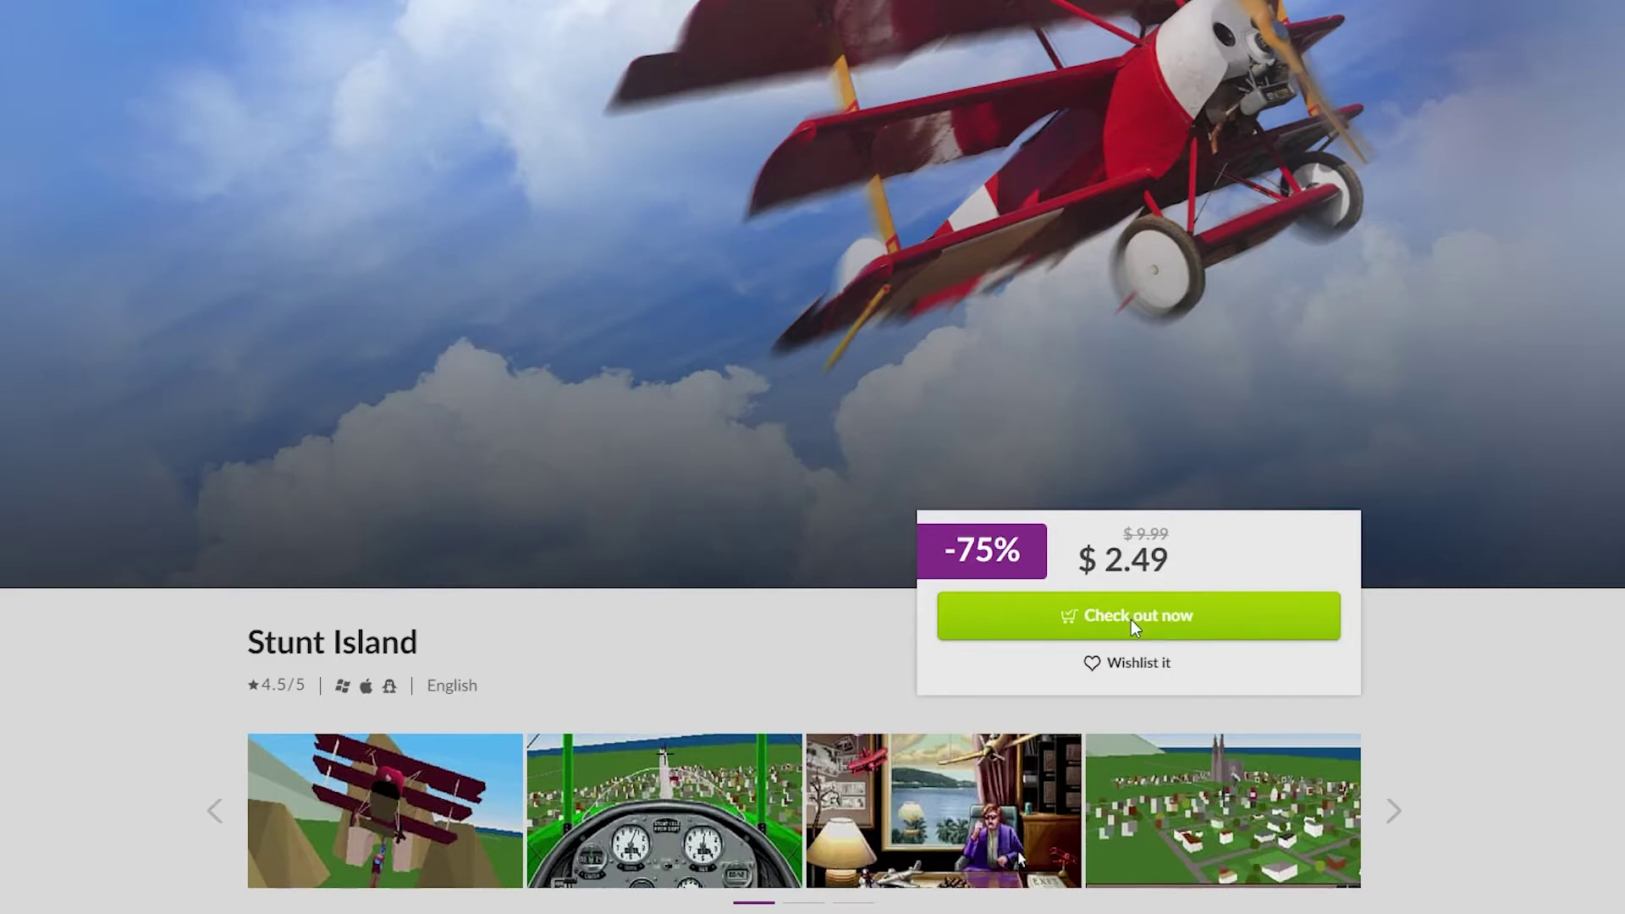
pyautogui.click(1134, 625)
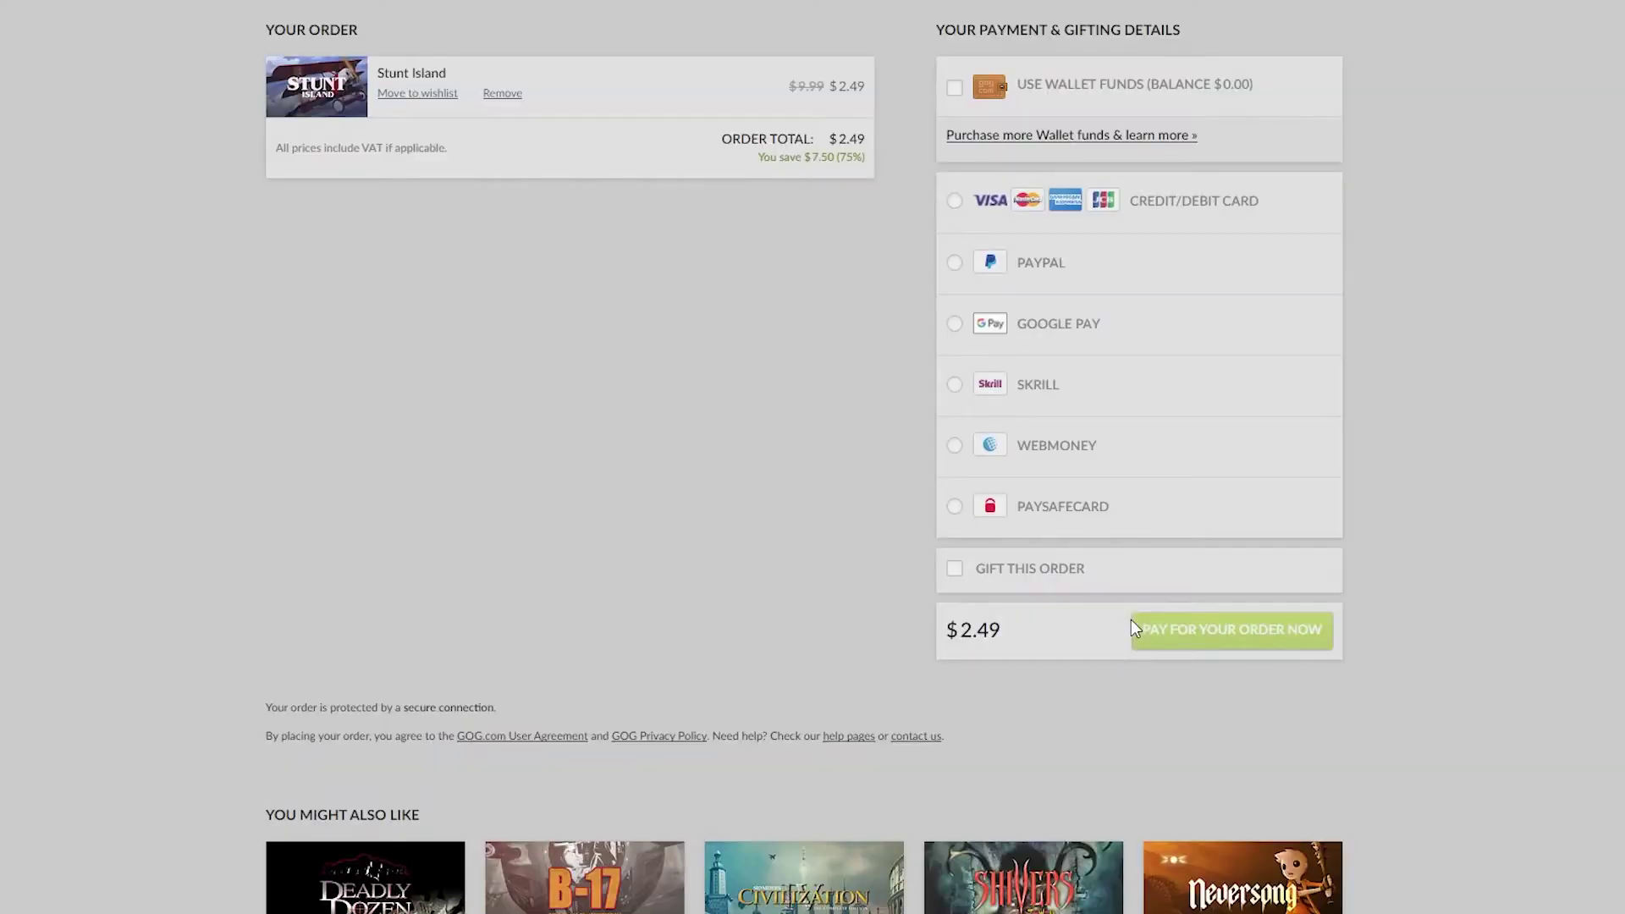
pyautogui.click(955, 262)
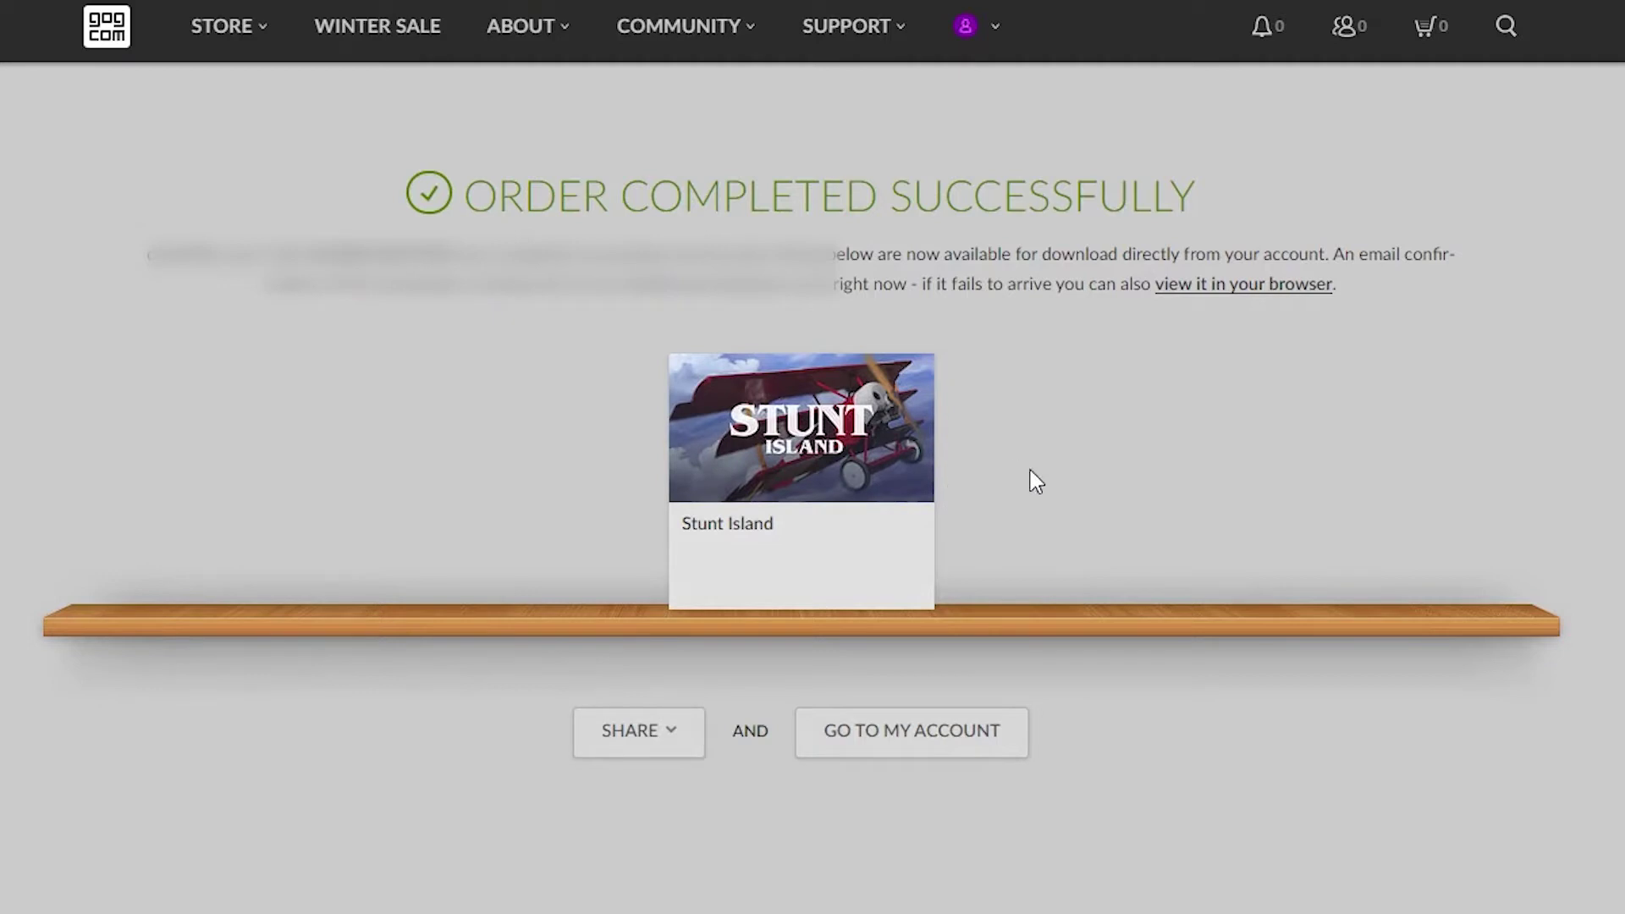
# Step: Go to Games from the account menu and select the Stunt Island tile in My Collection
pyautogui.moveTo(990, 34)
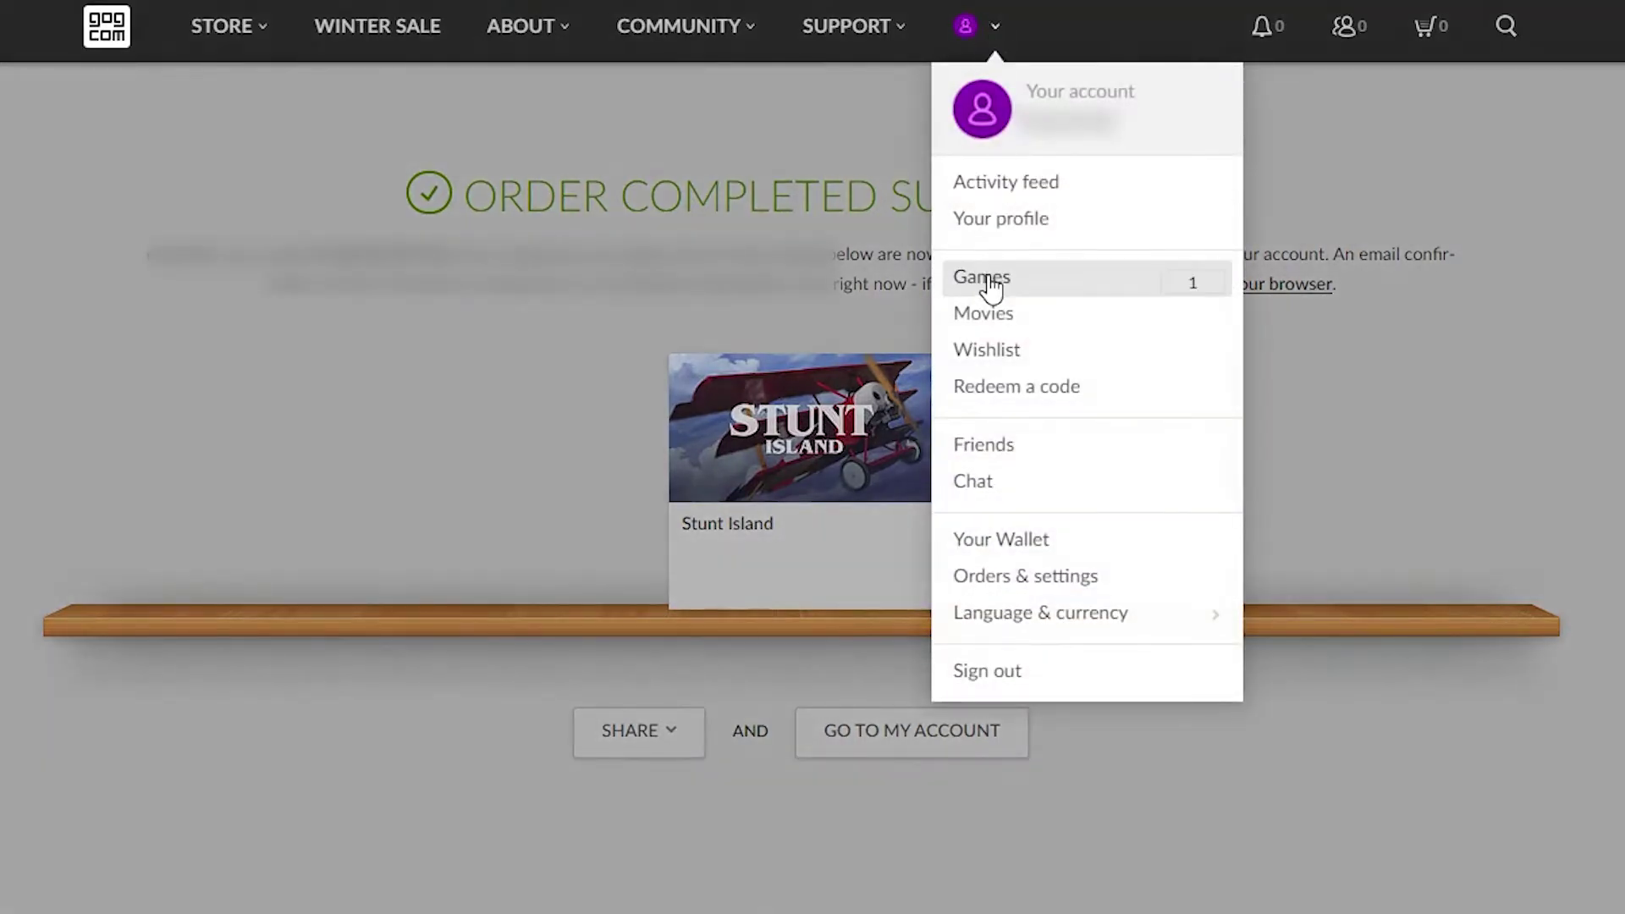
pyautogui.click(992, 288)
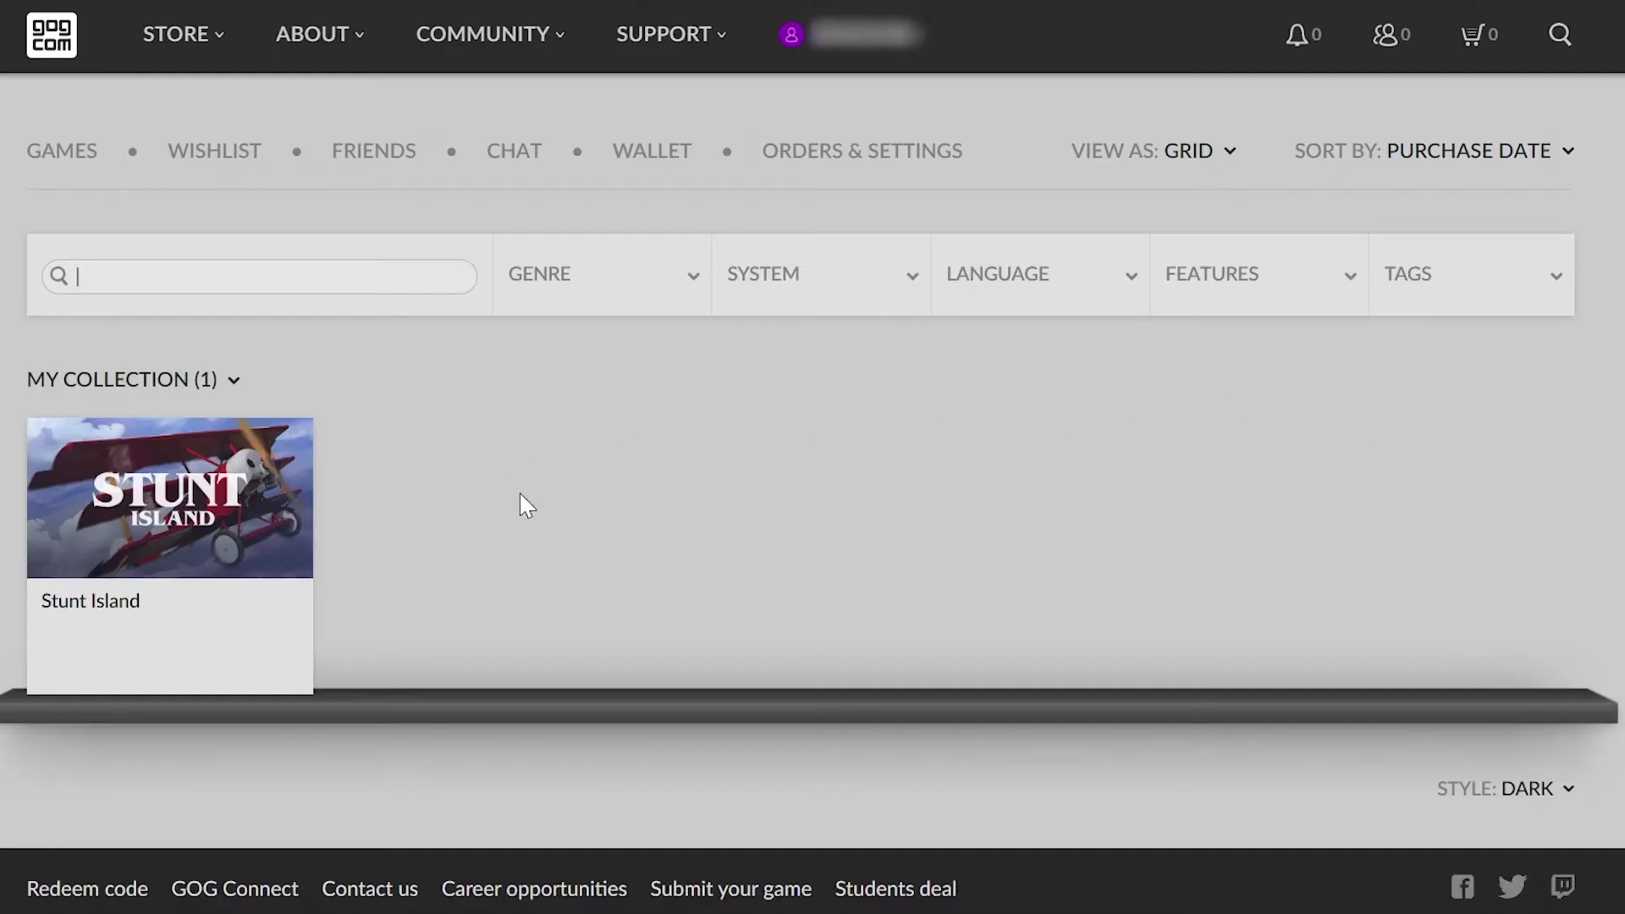
pyautogui.click(235, 533)
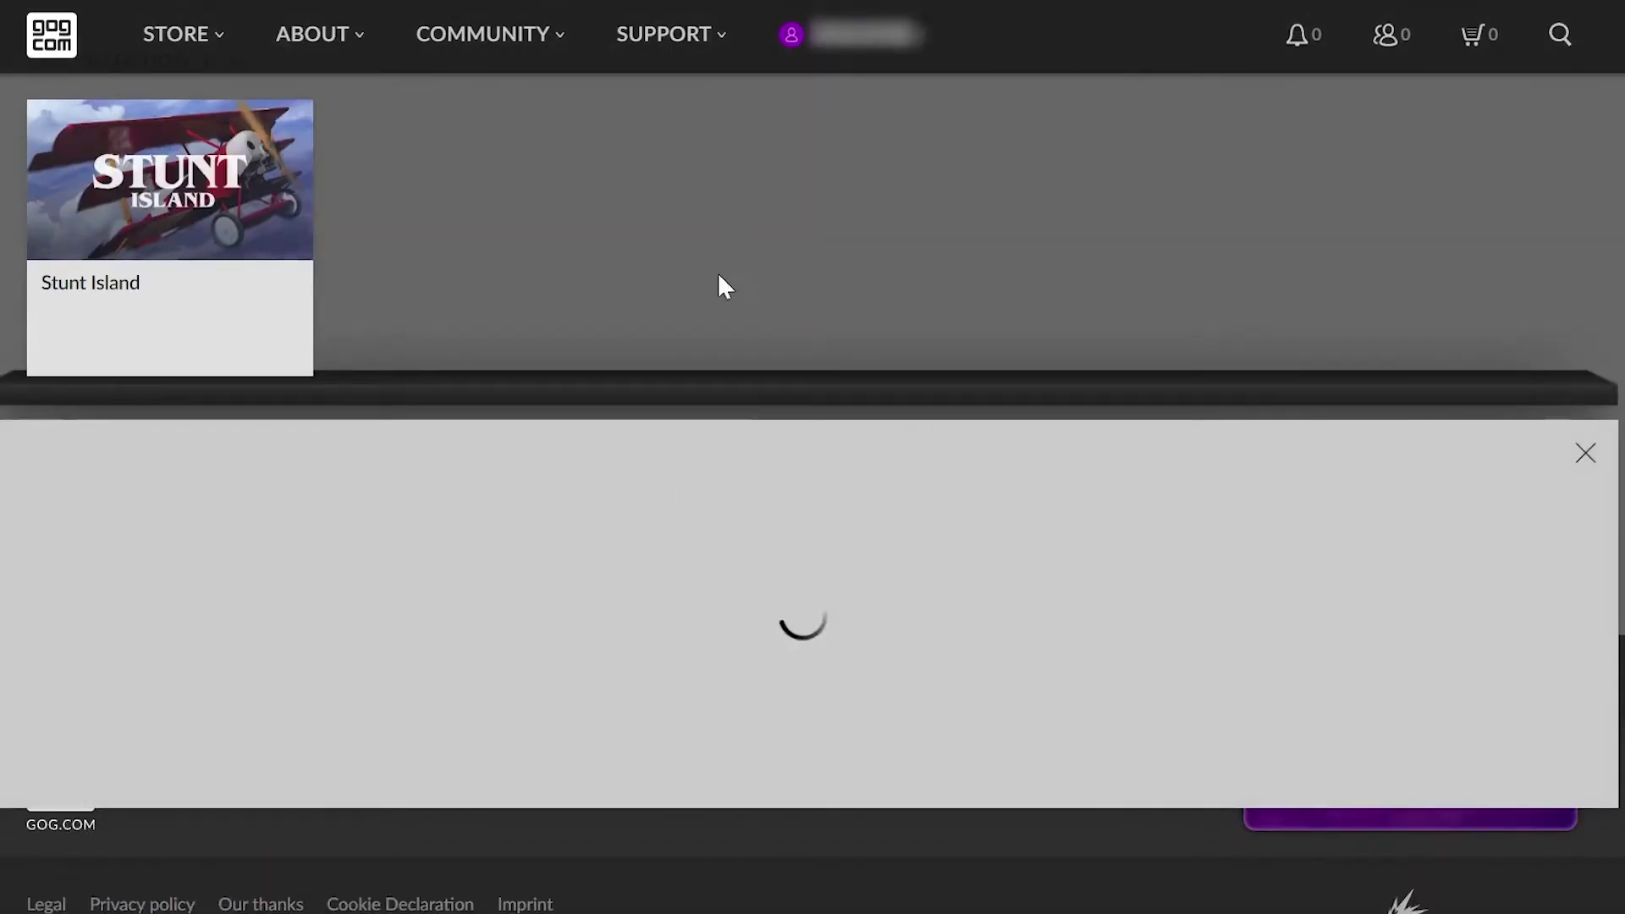
pyautogui.scroll(-3, 748, 460)
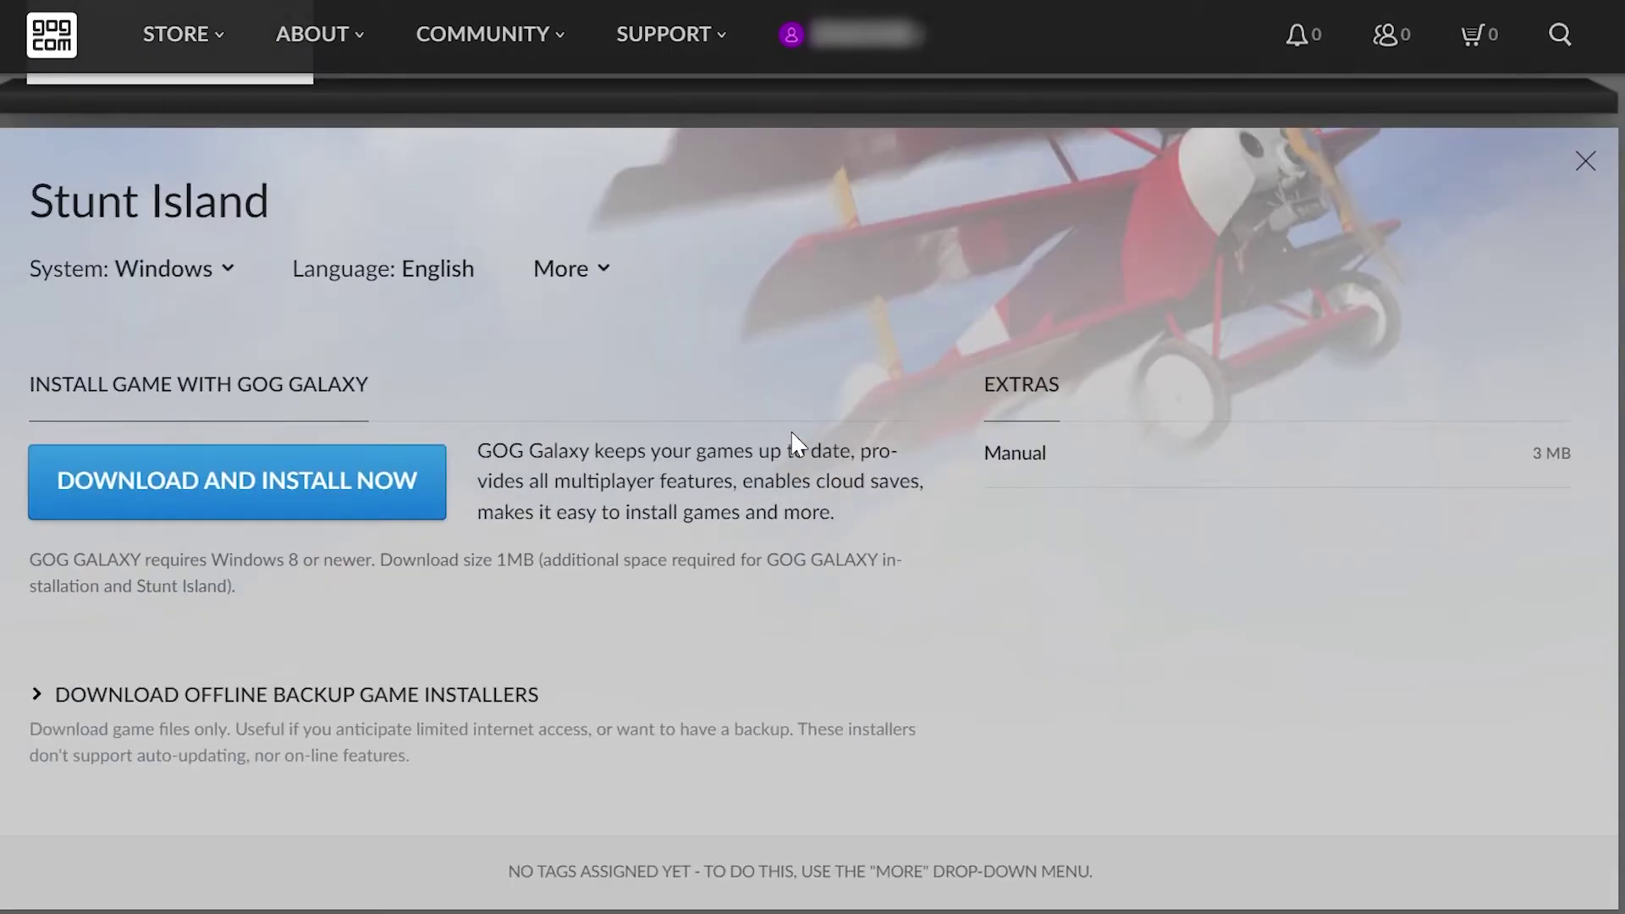
pyautogui.scroll(2, 773, 429)
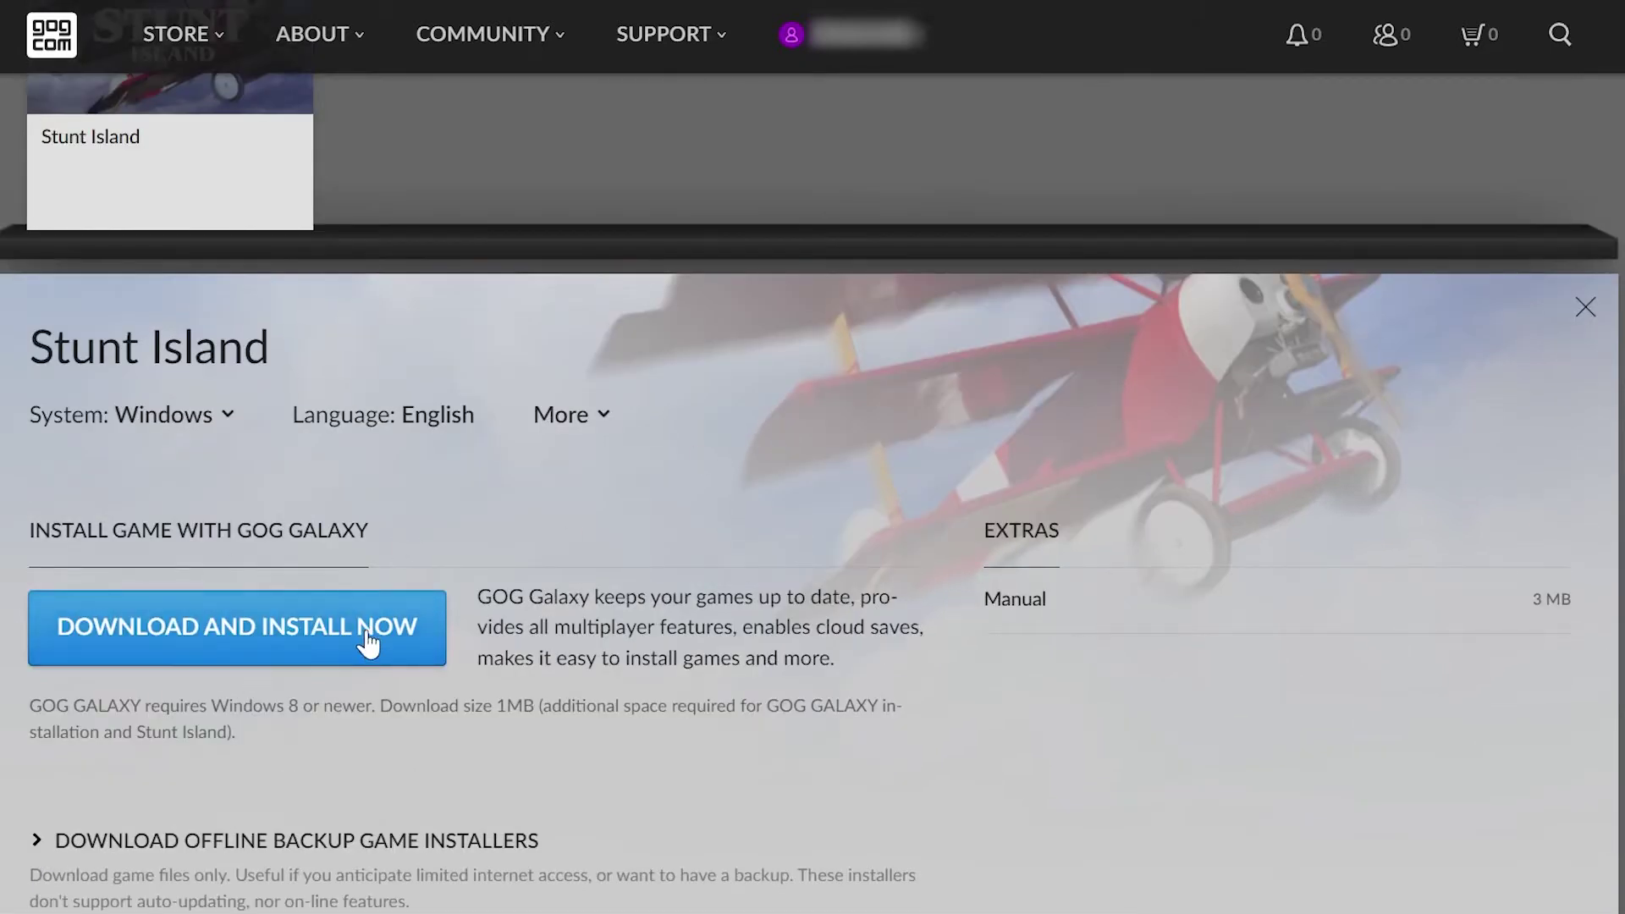
pyautogui.scroll(-2, 457, 631)
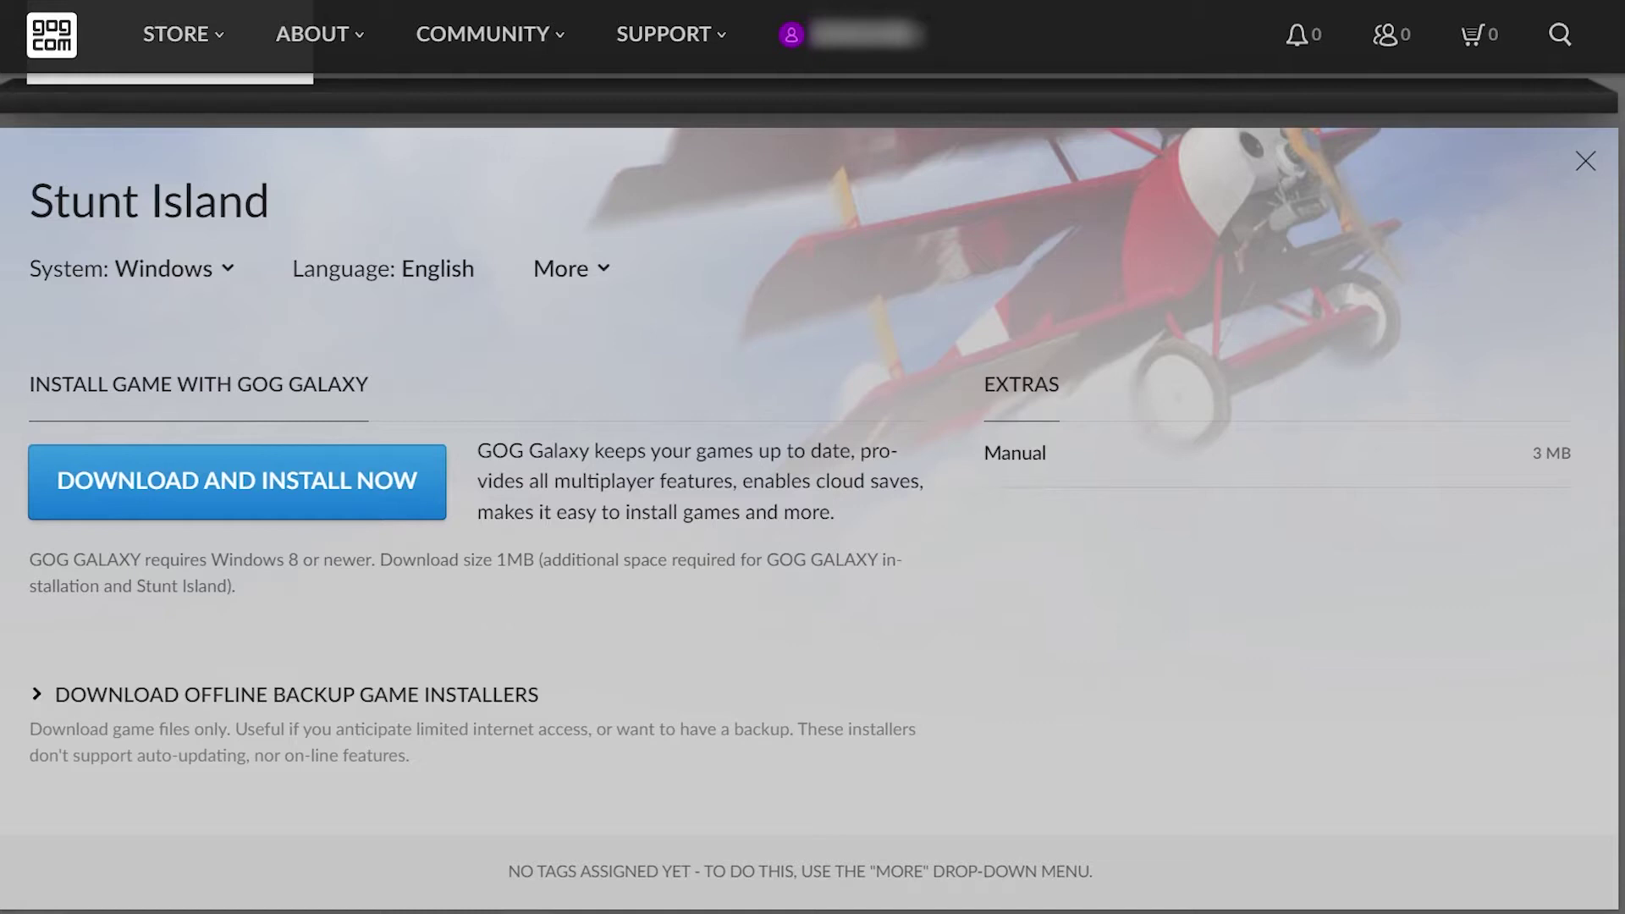
# Step: Expand the offline backup installers and start downloading the 25 MB Stunt Island installer
pyautogui.moveTo(595, 450); pyautogui.dragTo(477, 450)
pyautogui.click(718, 498)
pyautogui.scroll(-2, 127, 703)
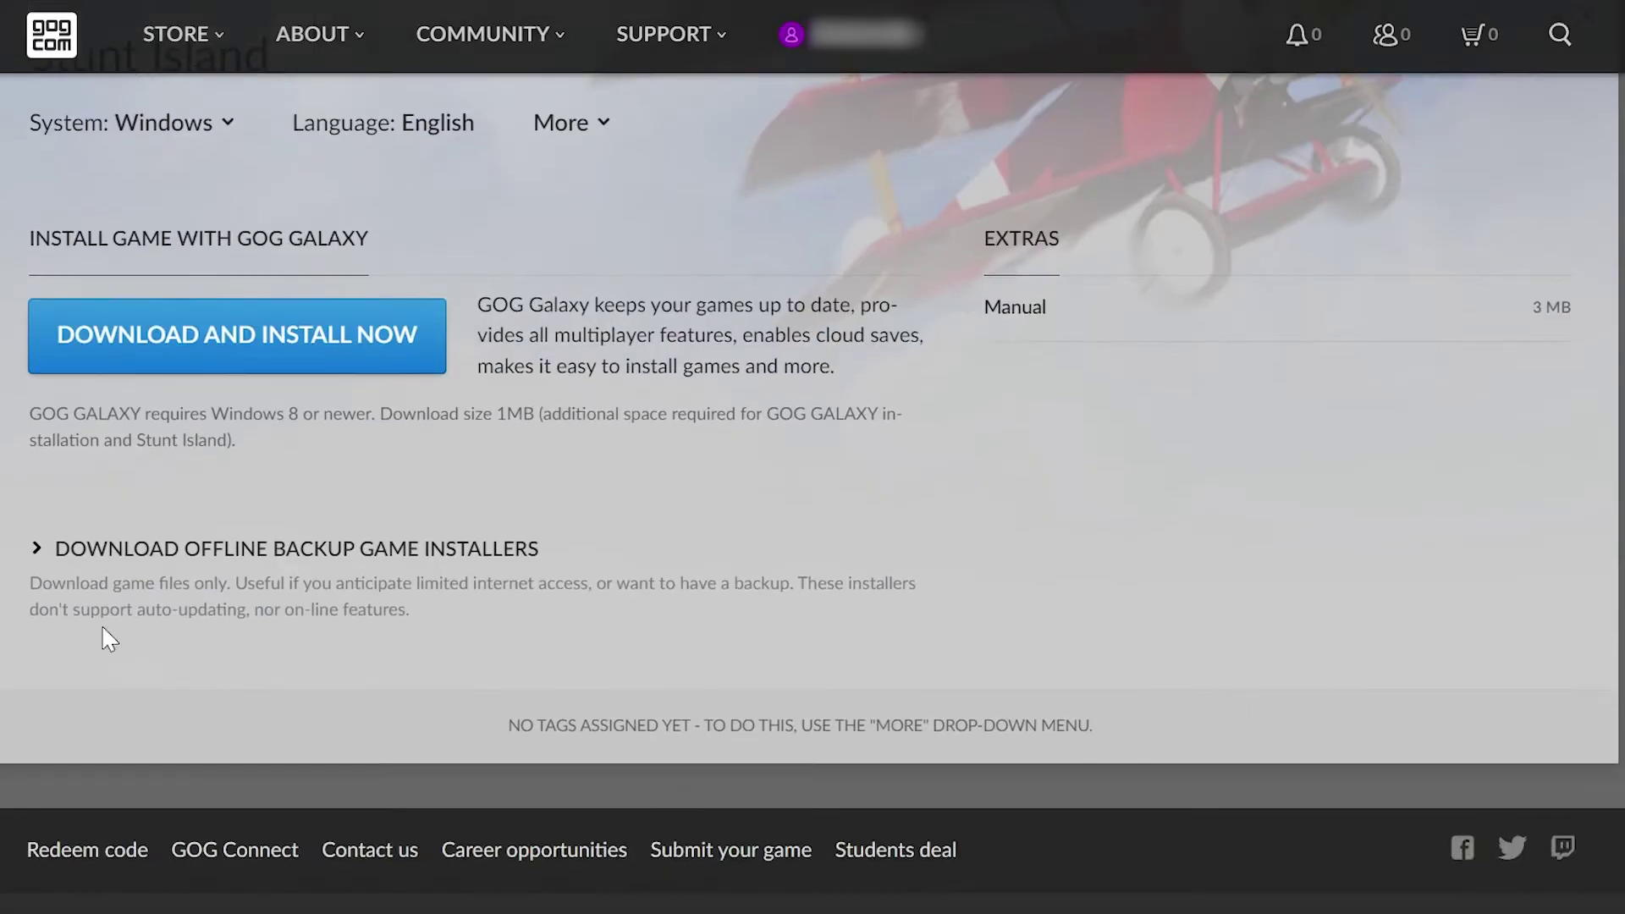
pyautogui.click(63, 562)
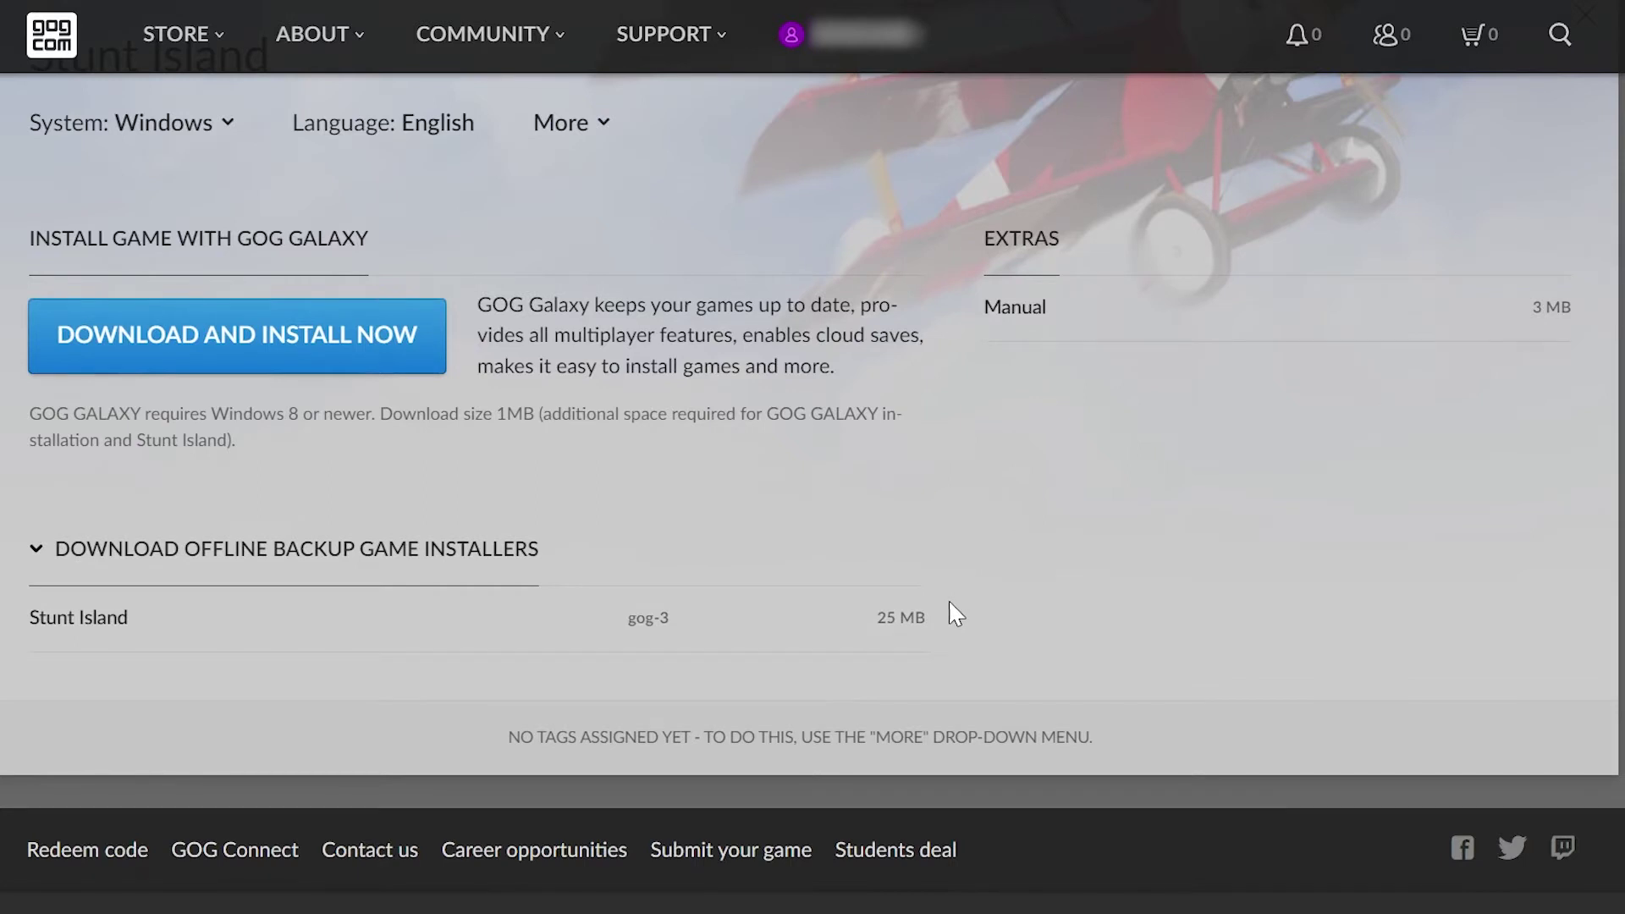
pyautogui.scroll(2, 955, 613)
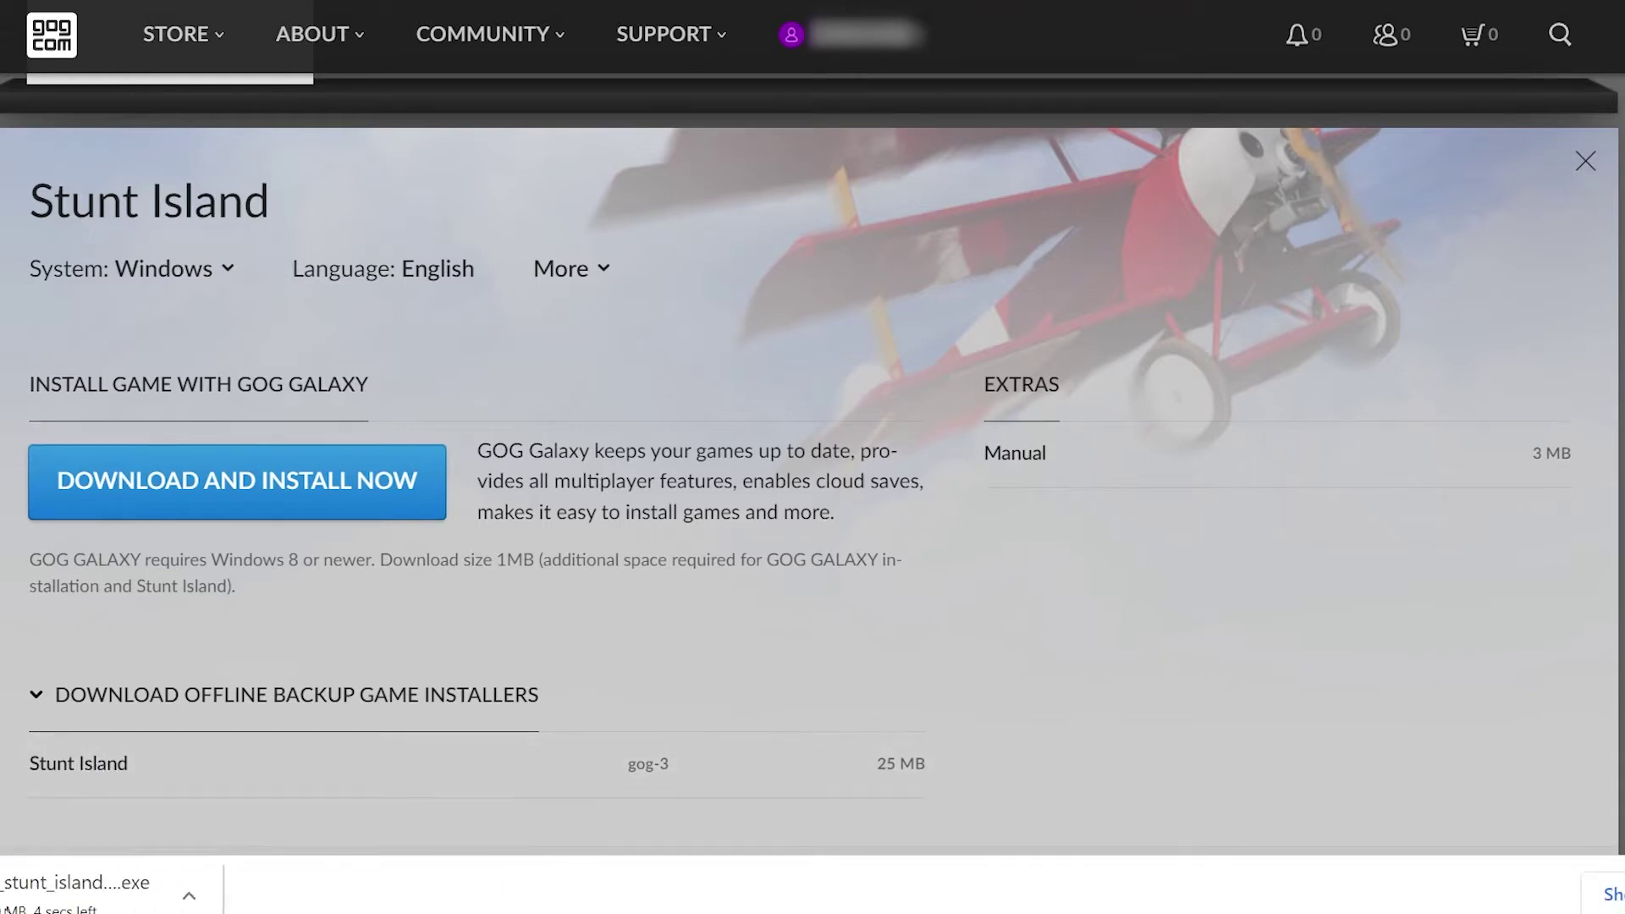
pyautogui.click(190, 894)
# Step: Set the installer to open when done, copy the C:\GOG Games\Stunt Island path, install, then exit
pyautogui.click(258, 684)
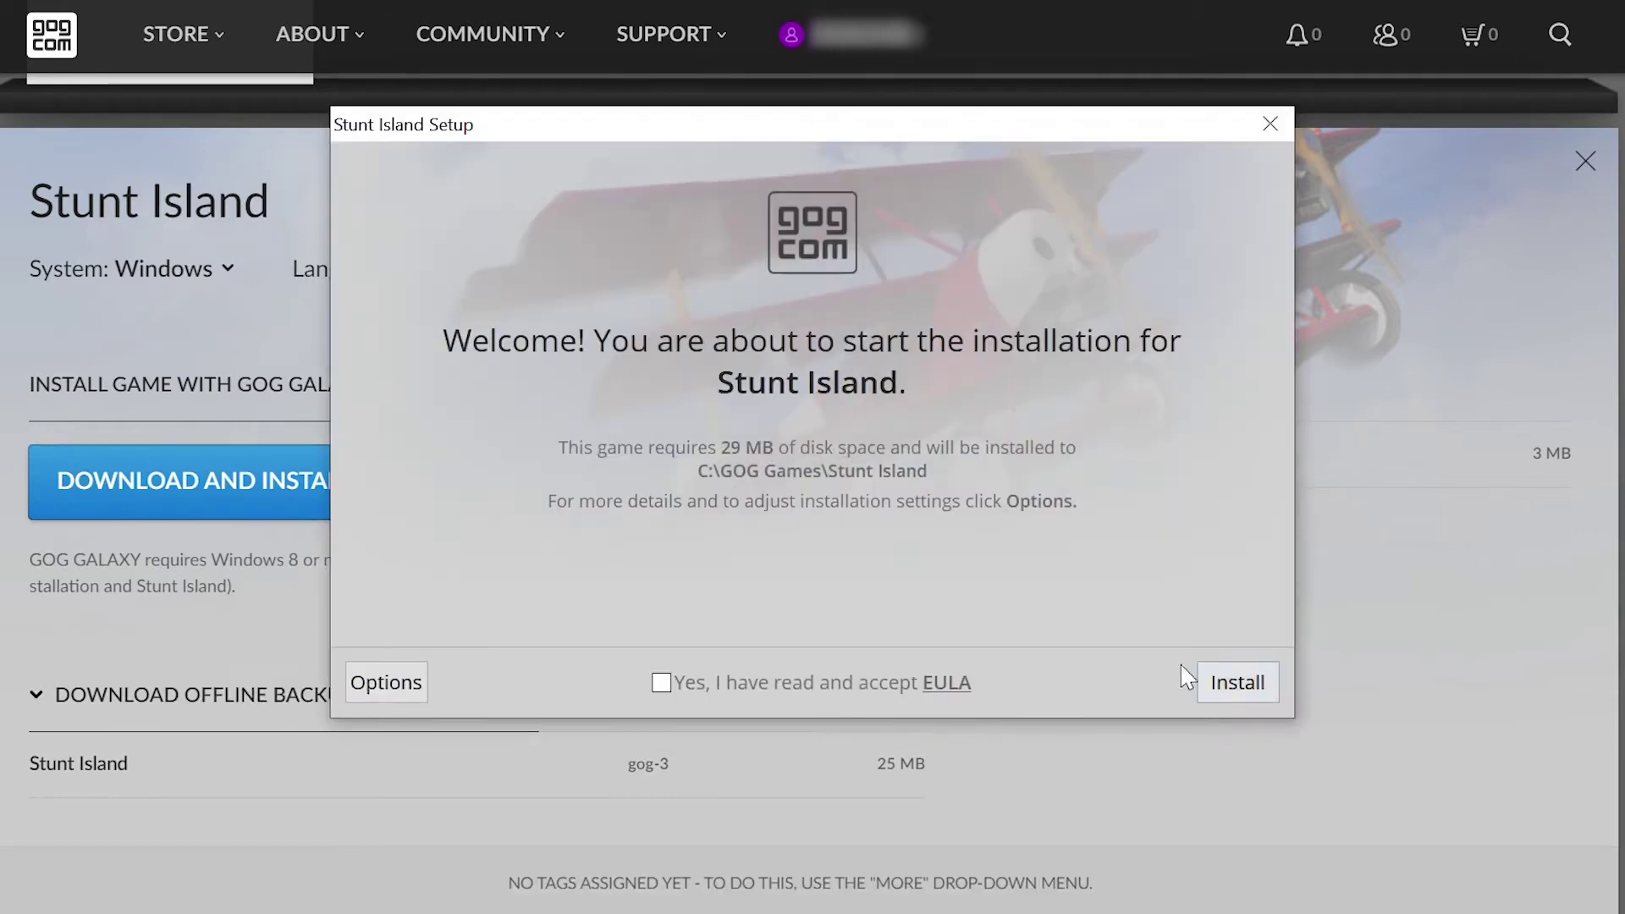
pyautogui.click(386, 682)
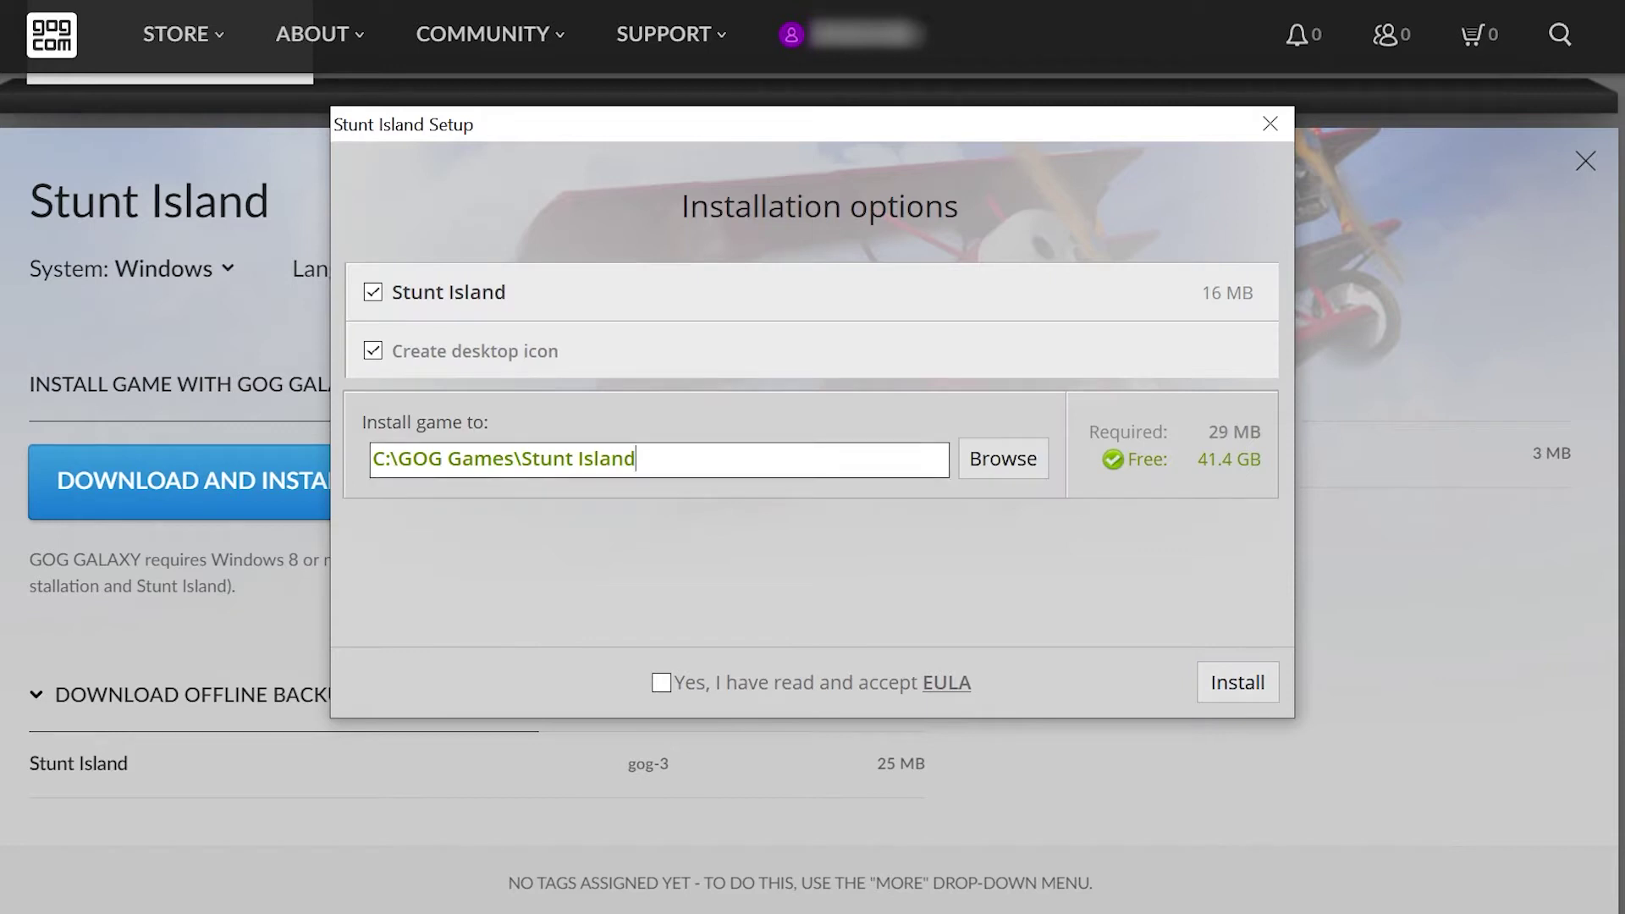
pyautogui.moveTo(636, 458); pyautogui.dragTo(372, 458)
pyautogui.press('End')
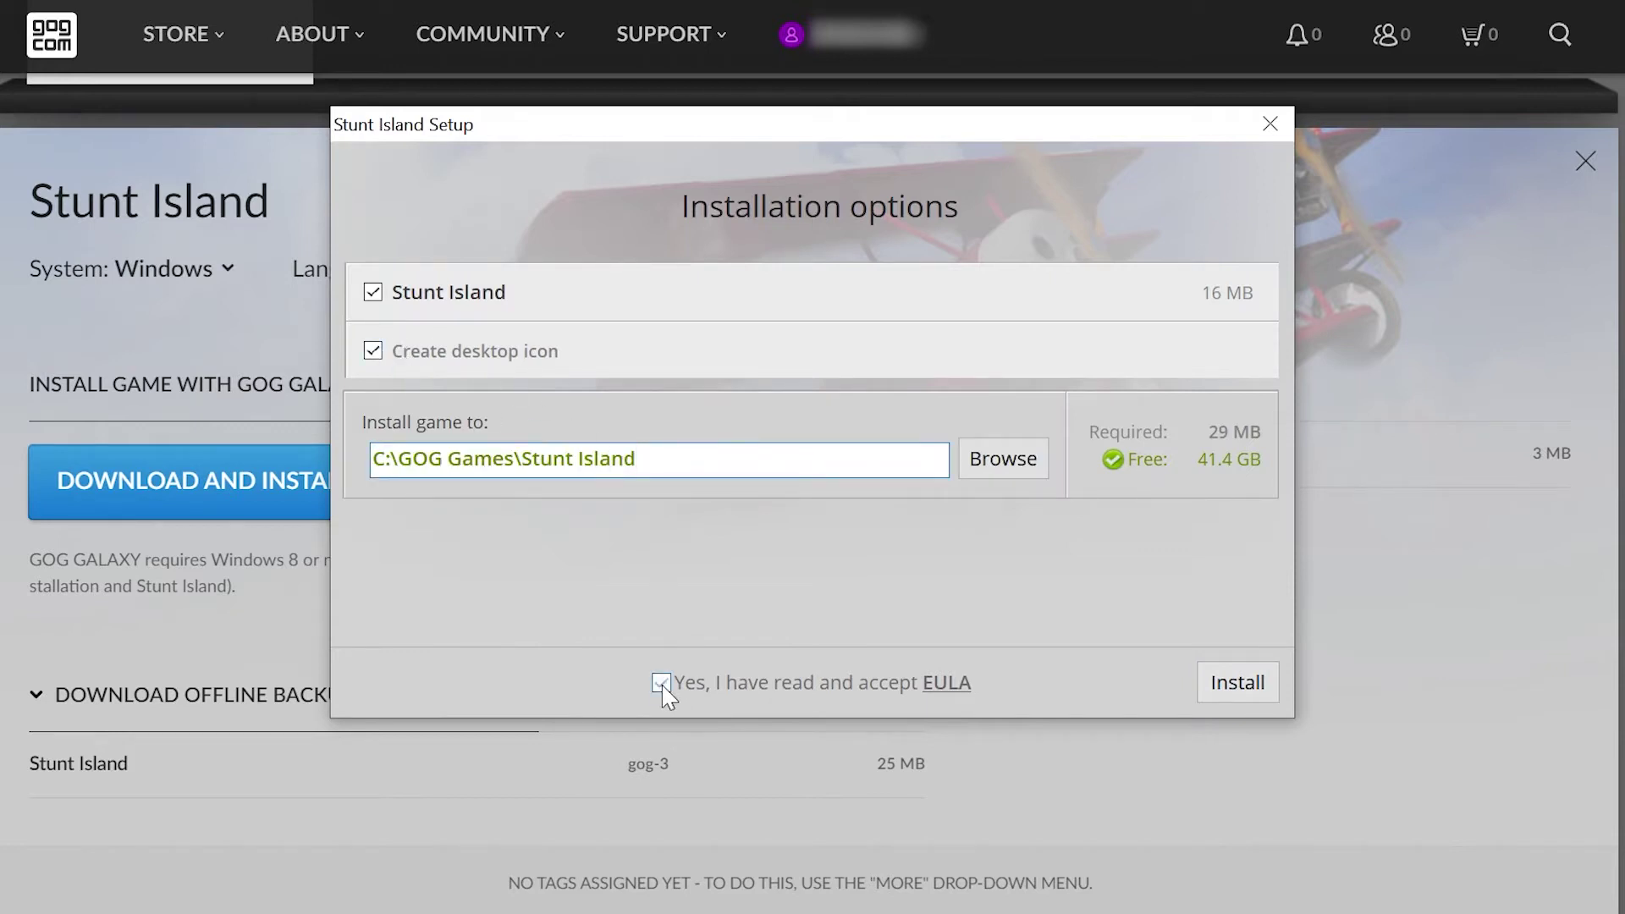
pyautogui.click(1237, 682)
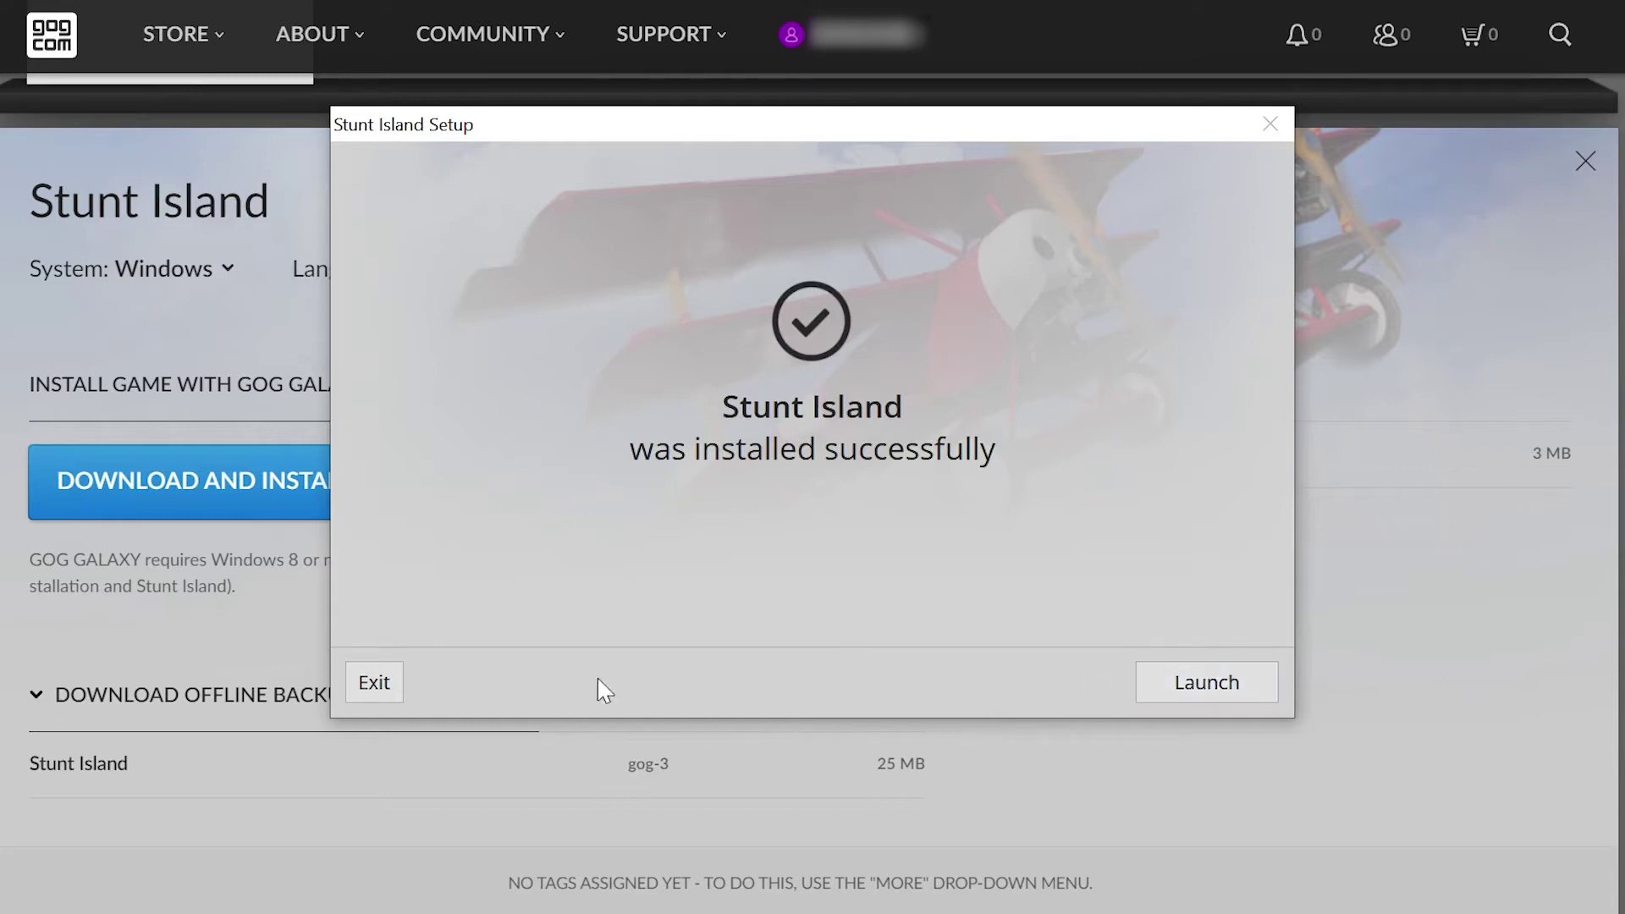
pyautogui.click(373, 684)
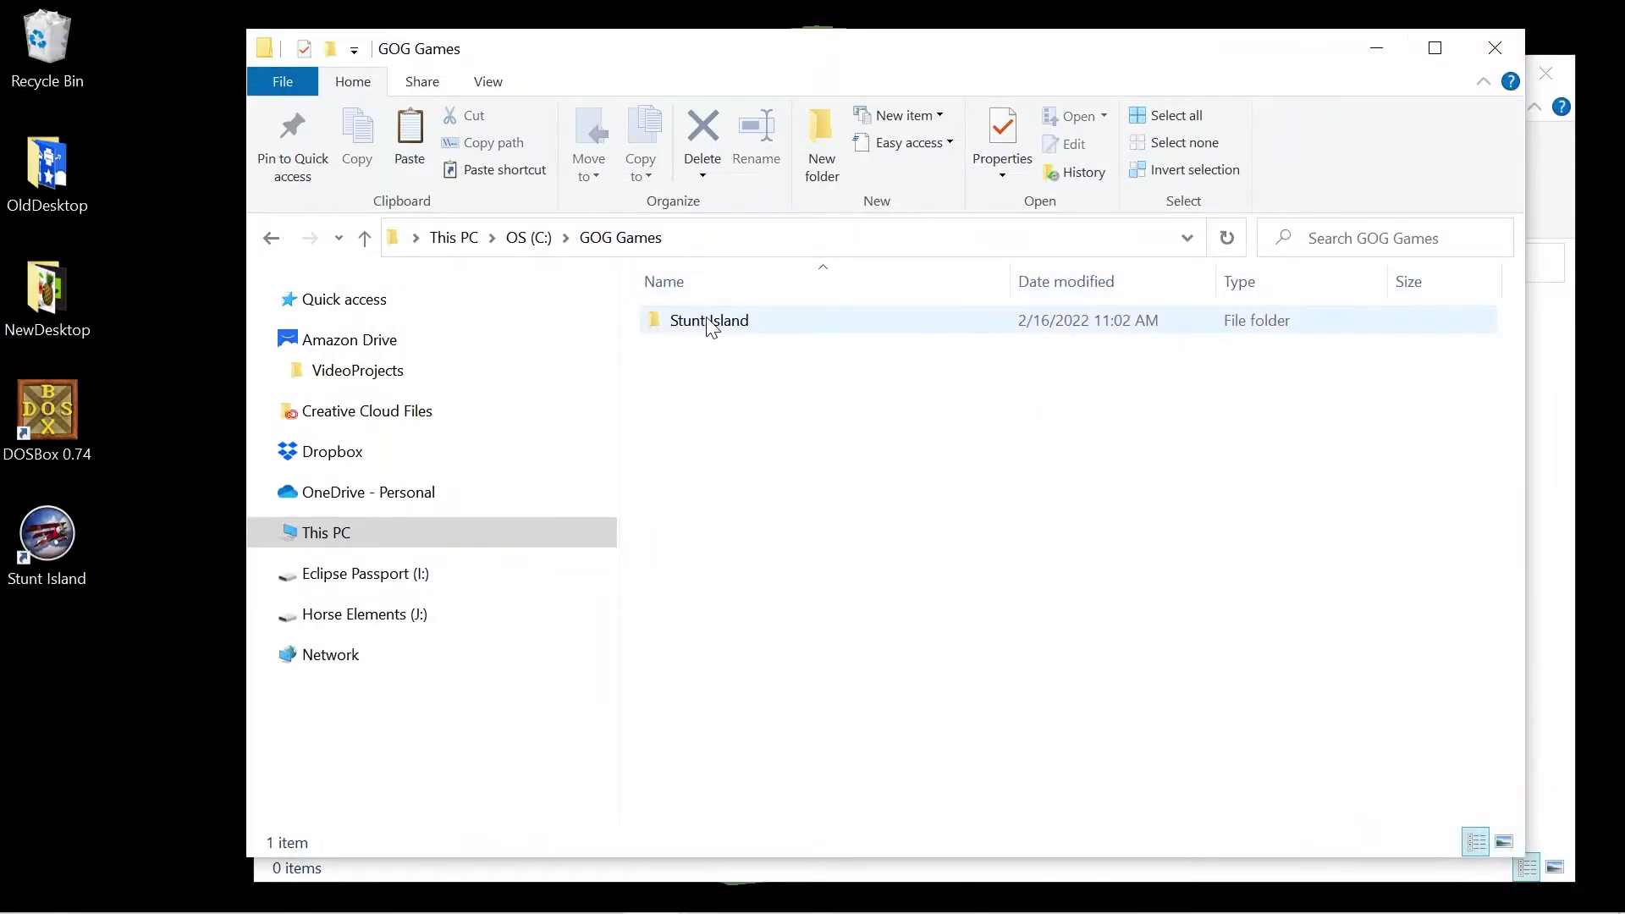
# Step: Open the Stunt Island folder and copy all its contents except the DOSBOX folder
pyautogui.doubleClick(710, 324)
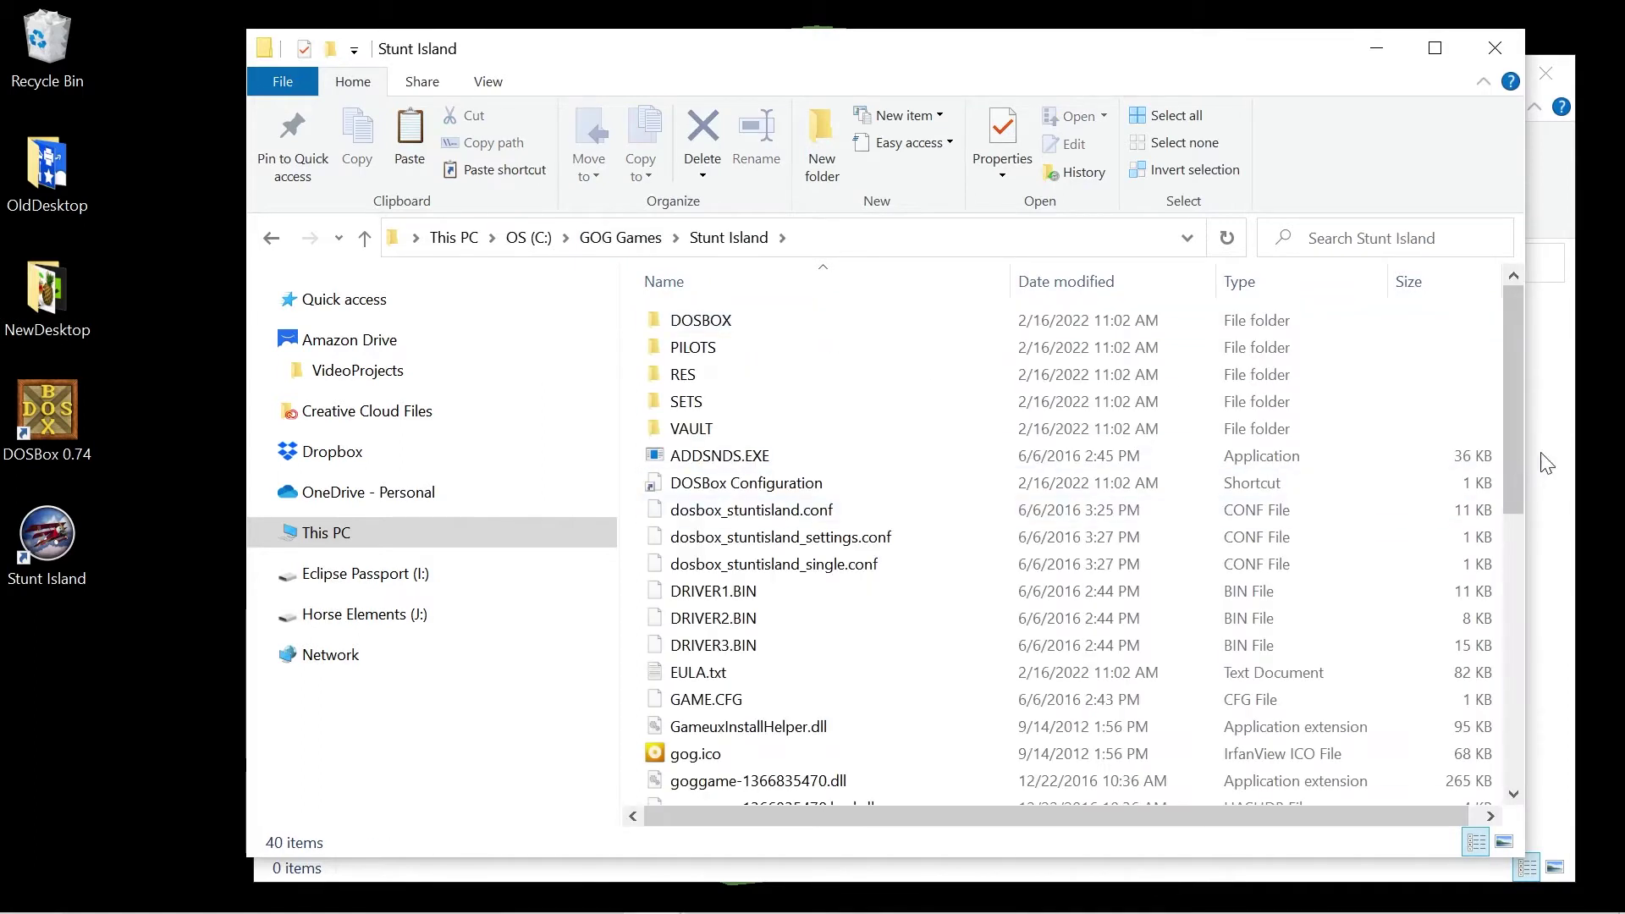
pyautogui.moveTo(1085, 50); pyautogui.dragTo(997, 54)
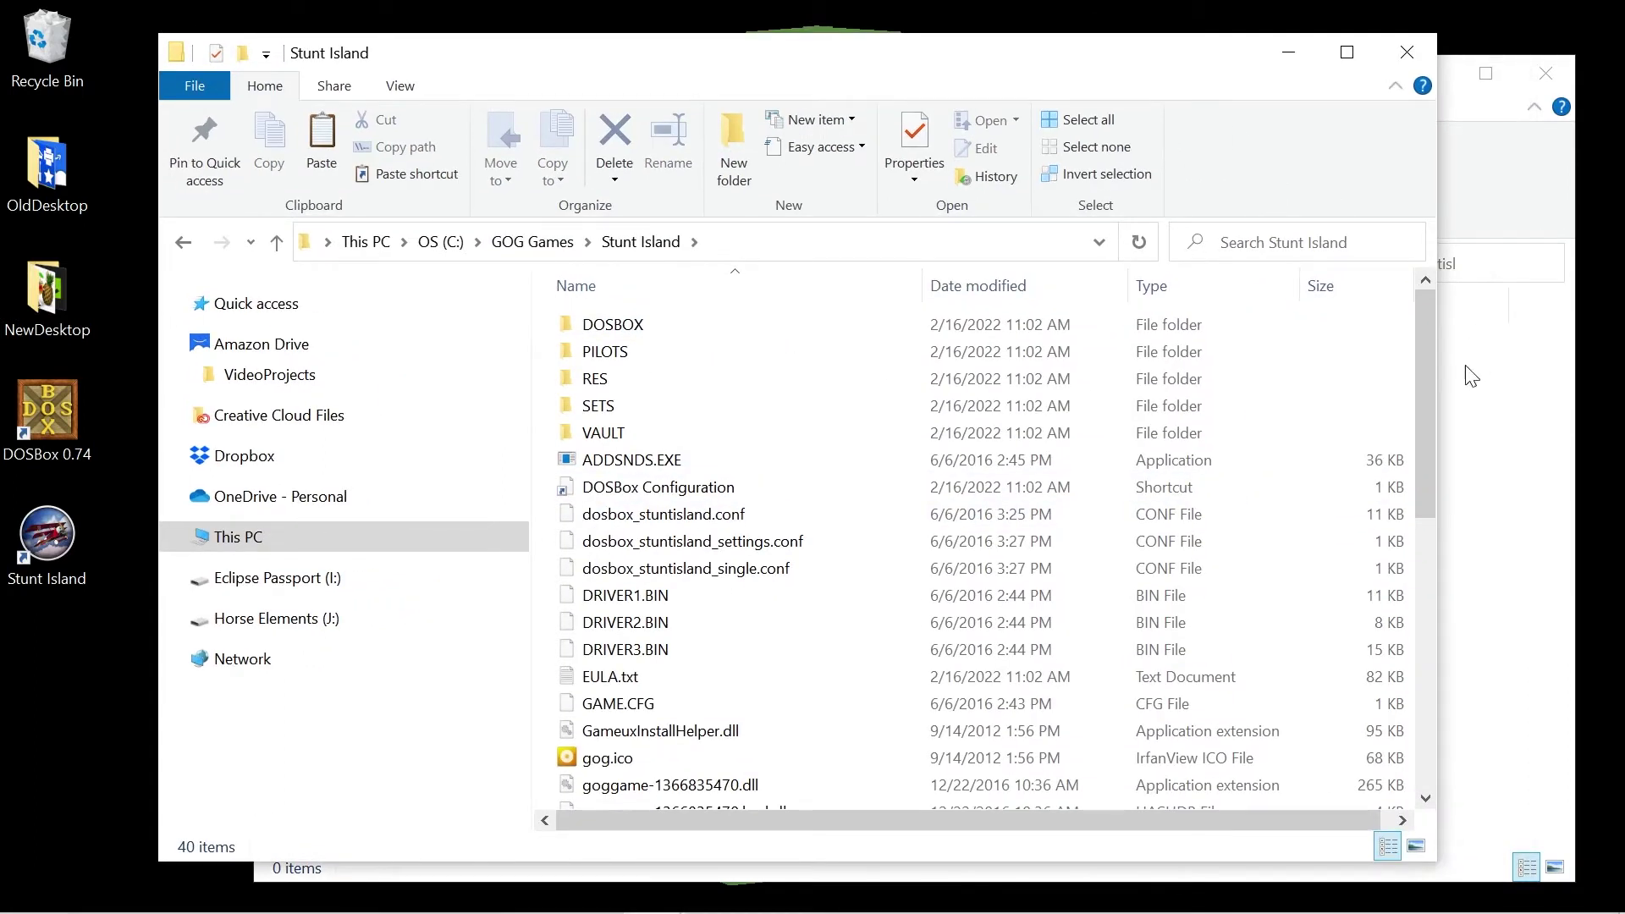
pyautogui.moveTo(1435, 370); pyautogui.dragTo(1552, 377)
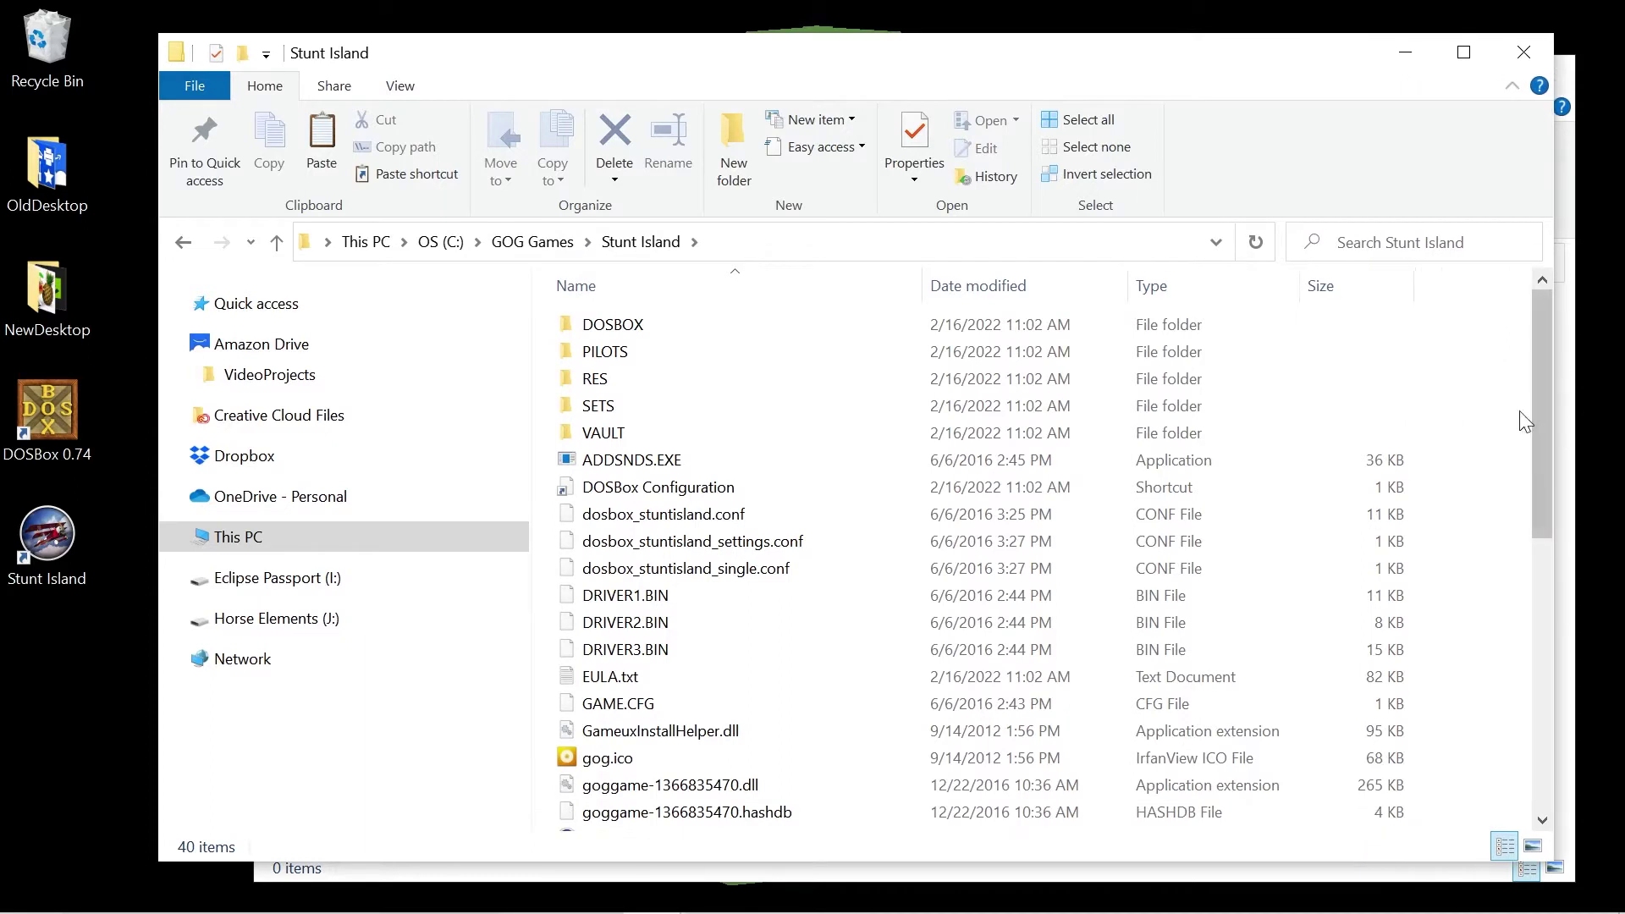
pyautogui.hotkey('ctrl', 'a')
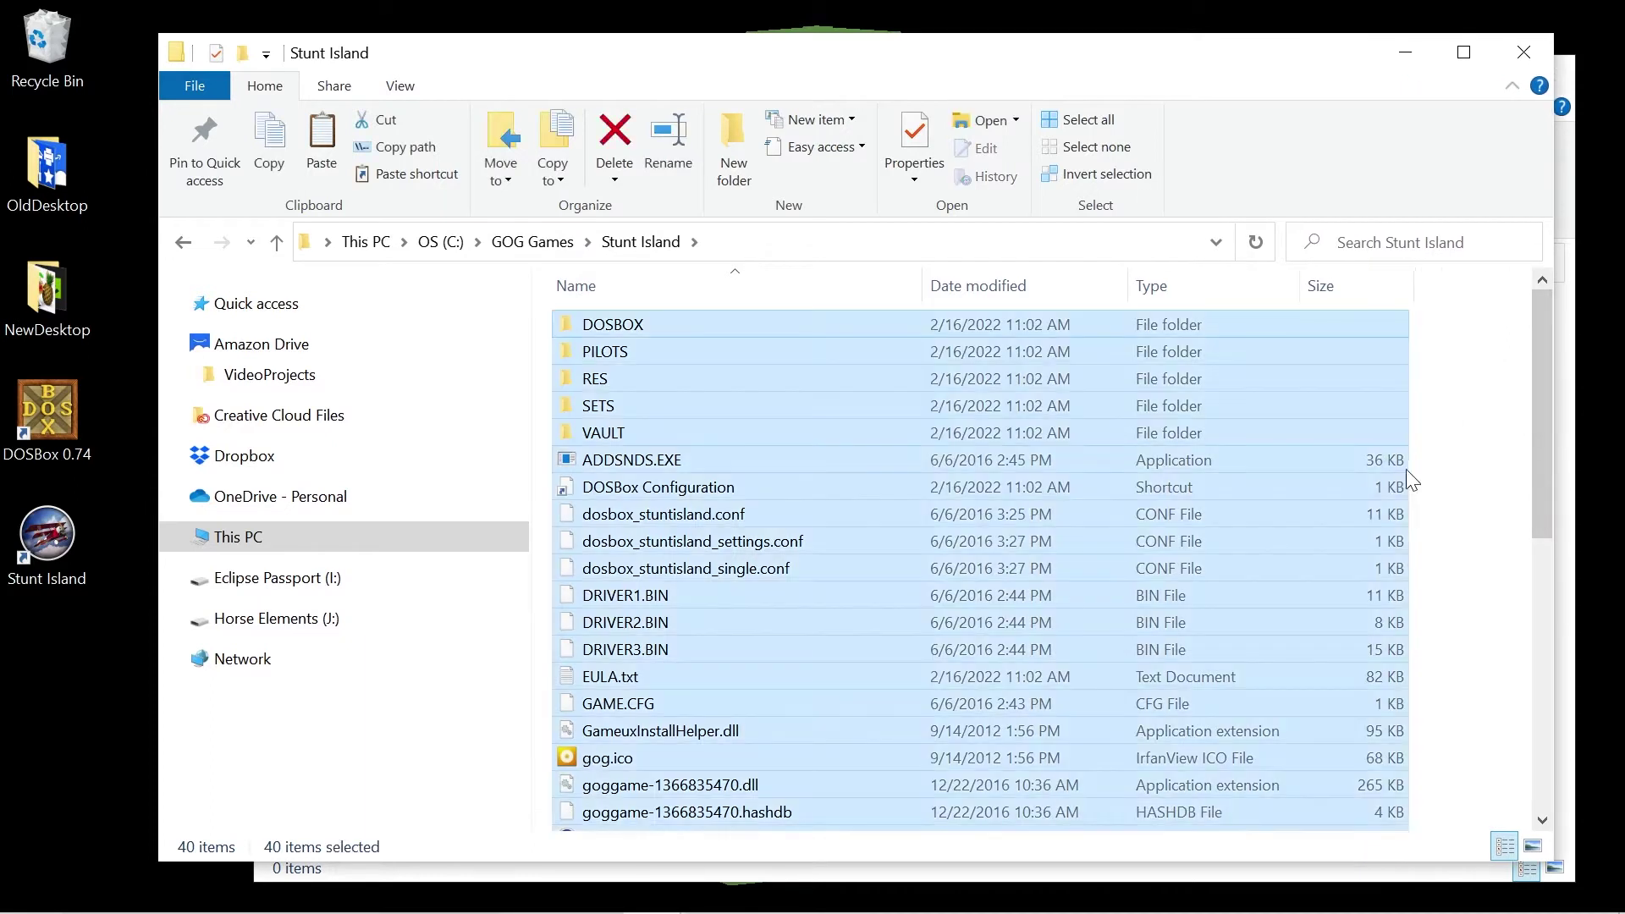
pyautogui.keyDown('ctrl'); pyautogui.click(627, 330); pyautogui.keyUp('ctrl')
pyautogui.scroll(-2, 627, 450)
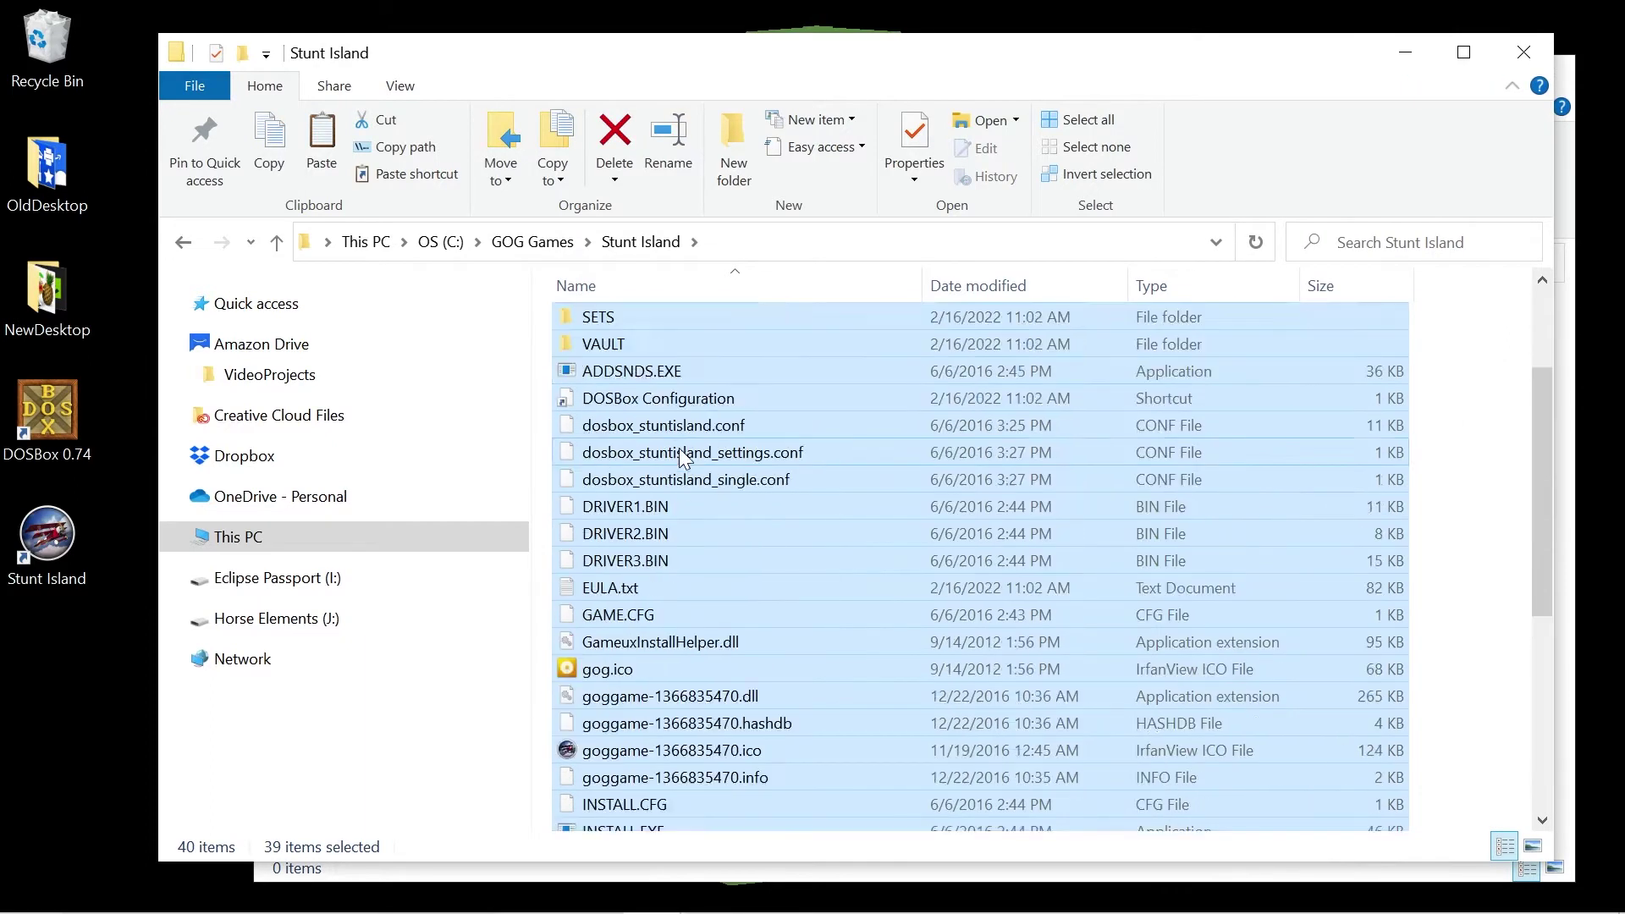
pyautogui.scroll(2, 679, 449)
pyautogui.rightClick(583, 476)
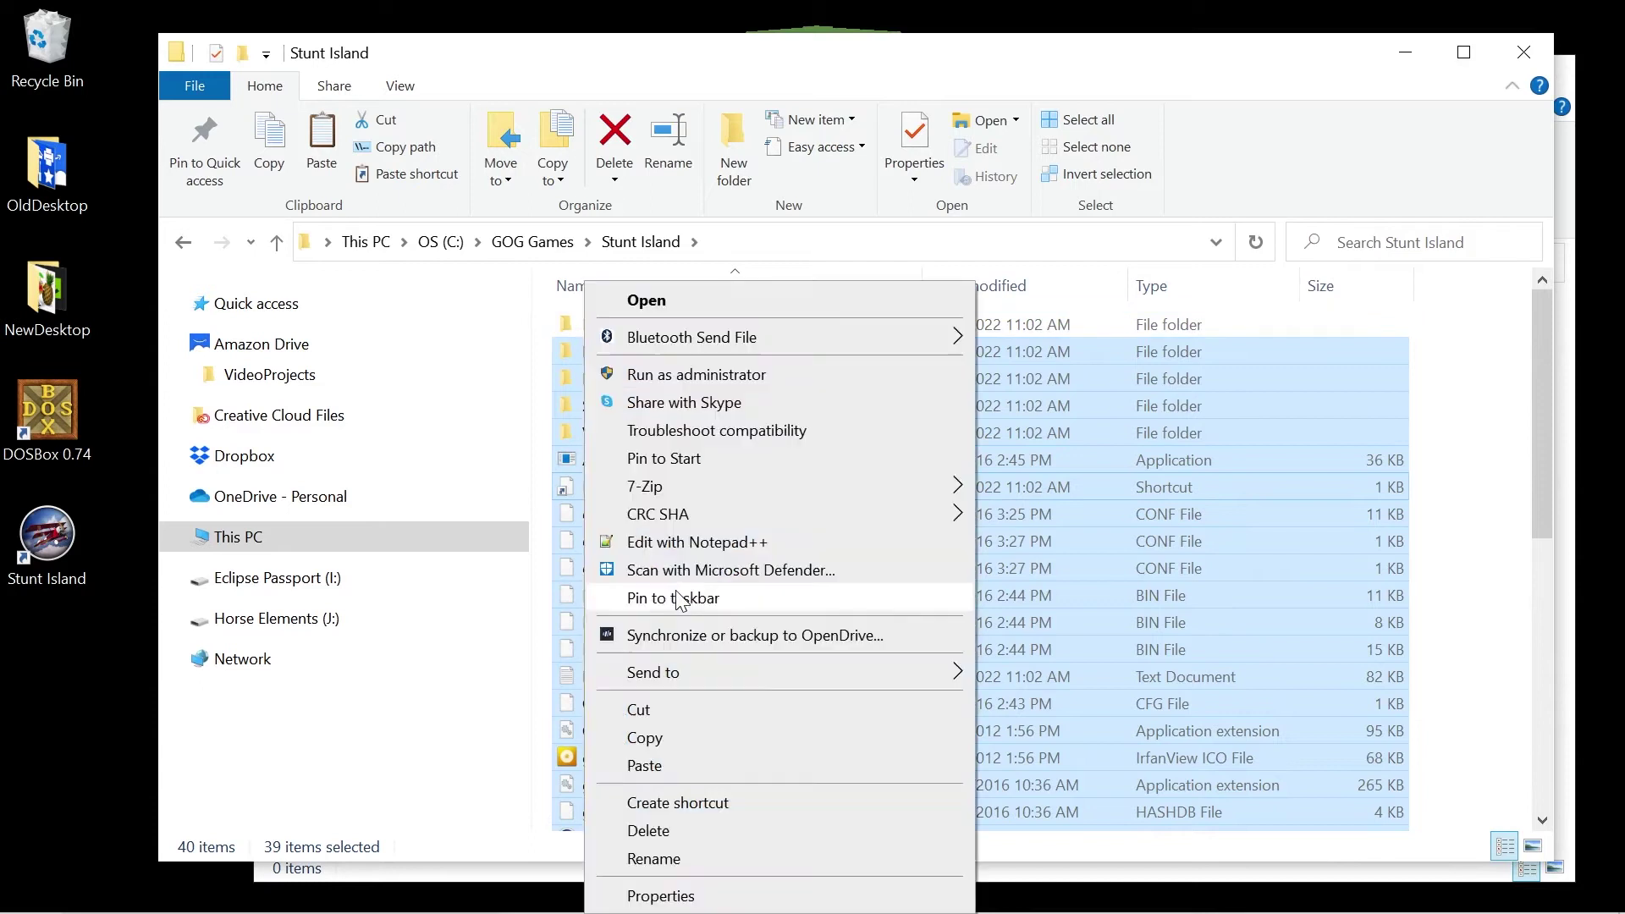
pyautogui.click(678, 739)
# Step: Paste the copied files into the empty Stuntisl folder and clear both windows' selections
pyautogui.moveTo(623, 55); pyautogui.dragTo(638, 167)
pyautogui.click(668, 92)
pyautogui.moveTo(678, 90); pyautogui.dragTo(562, 72)
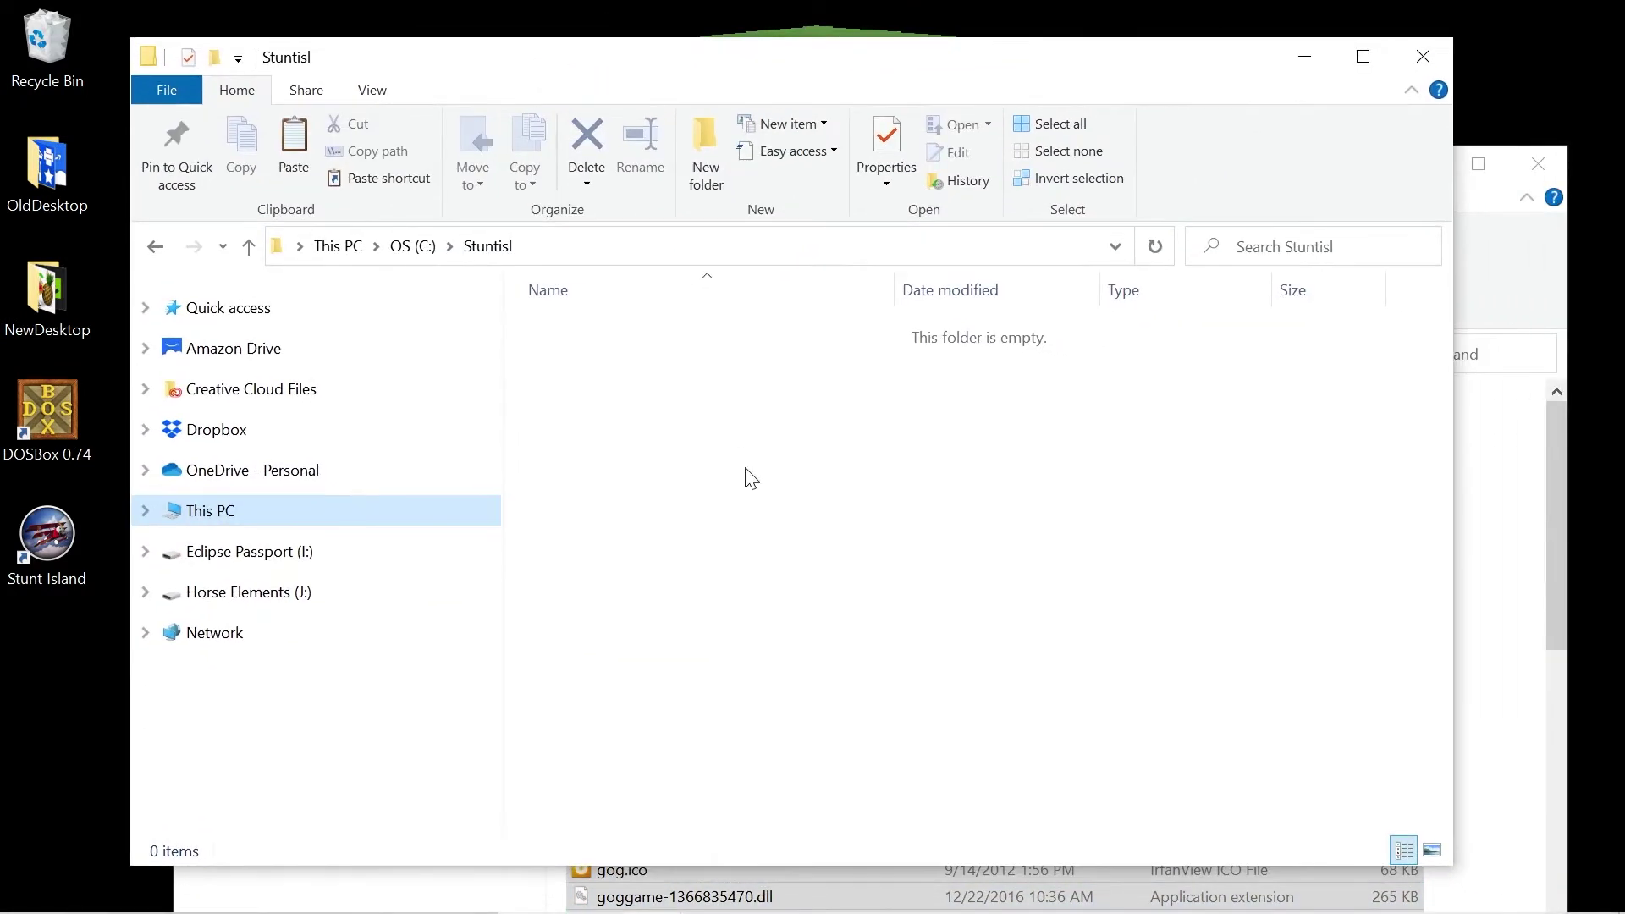
pyautogui.rightClick(714, 460)
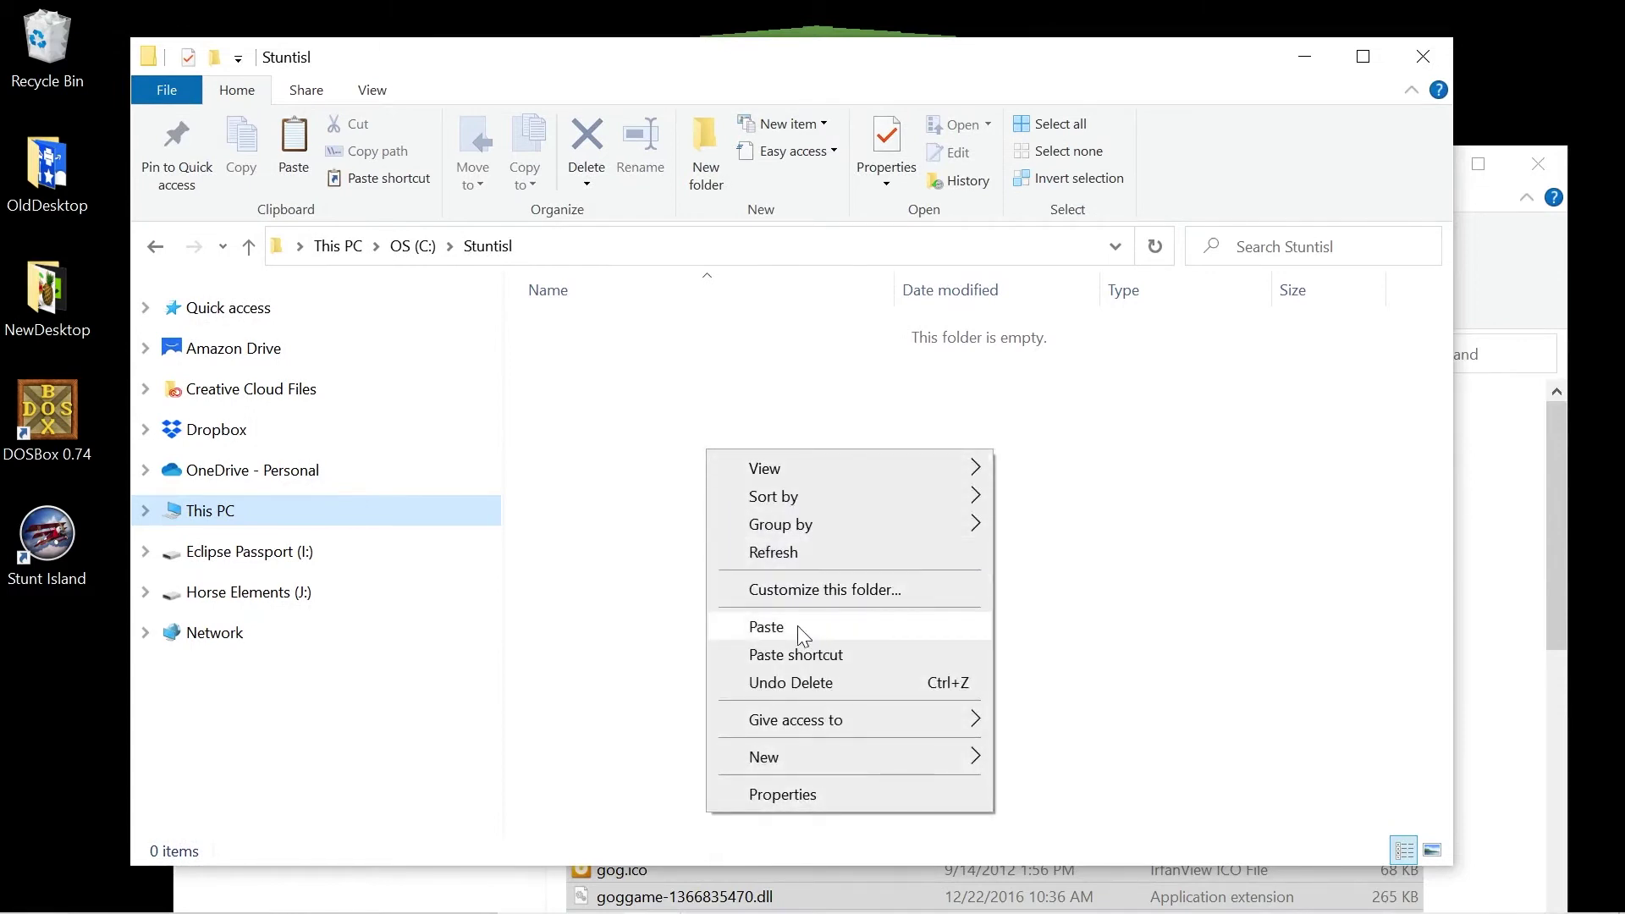
pyautogui.click(797, 626)
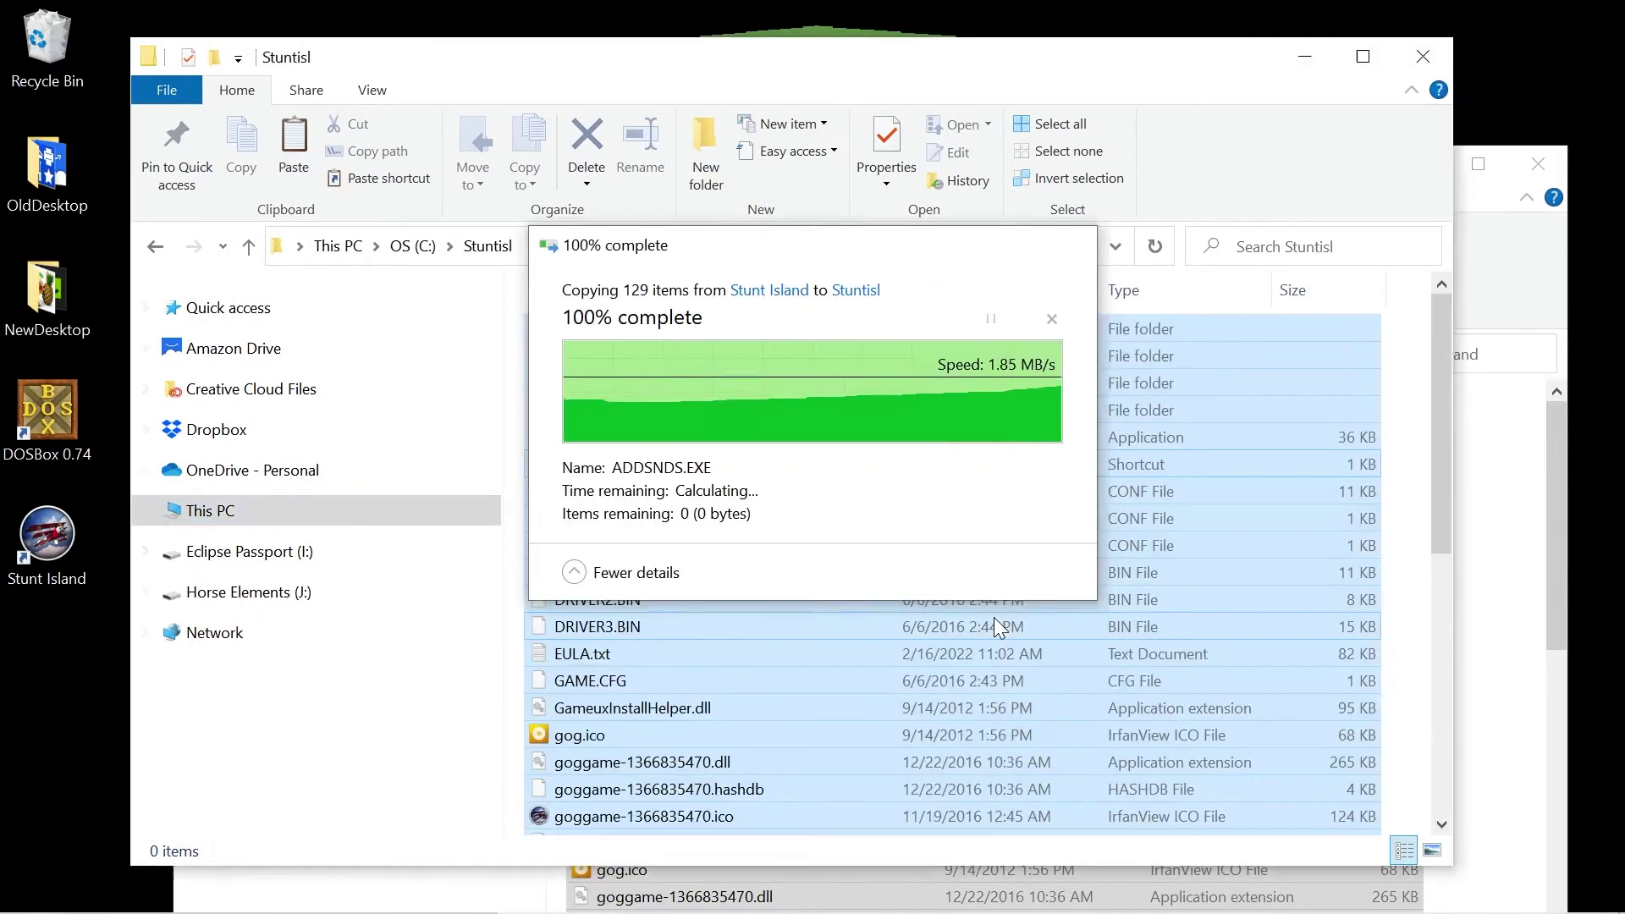
pyautogui.click(1405, 505)
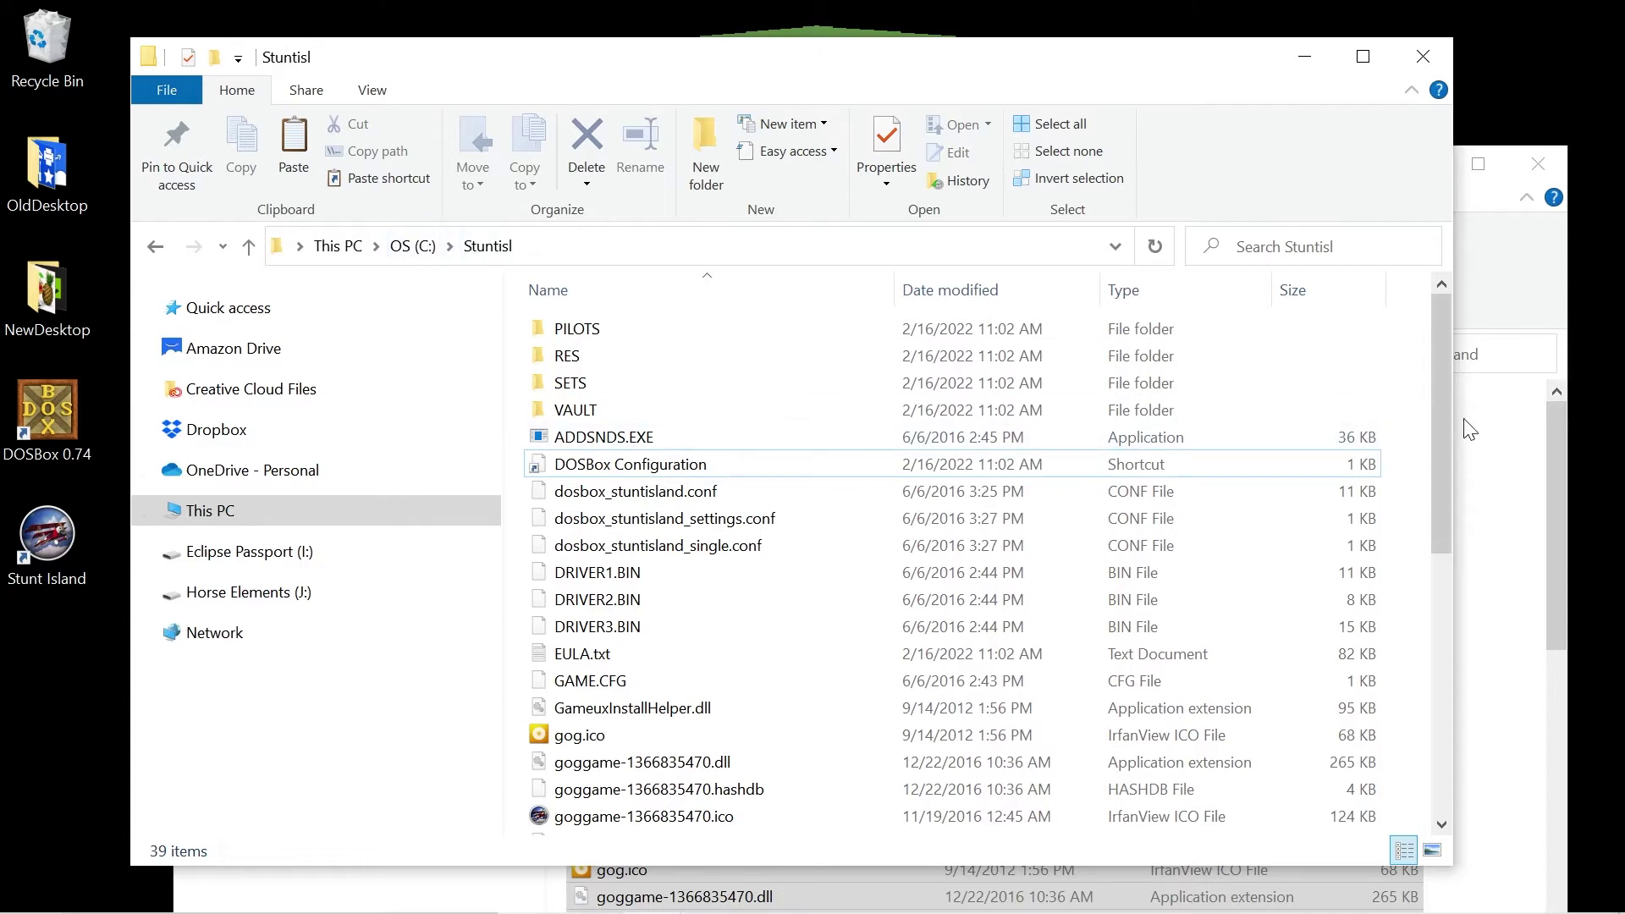
pyautogui.click(1554, 470)
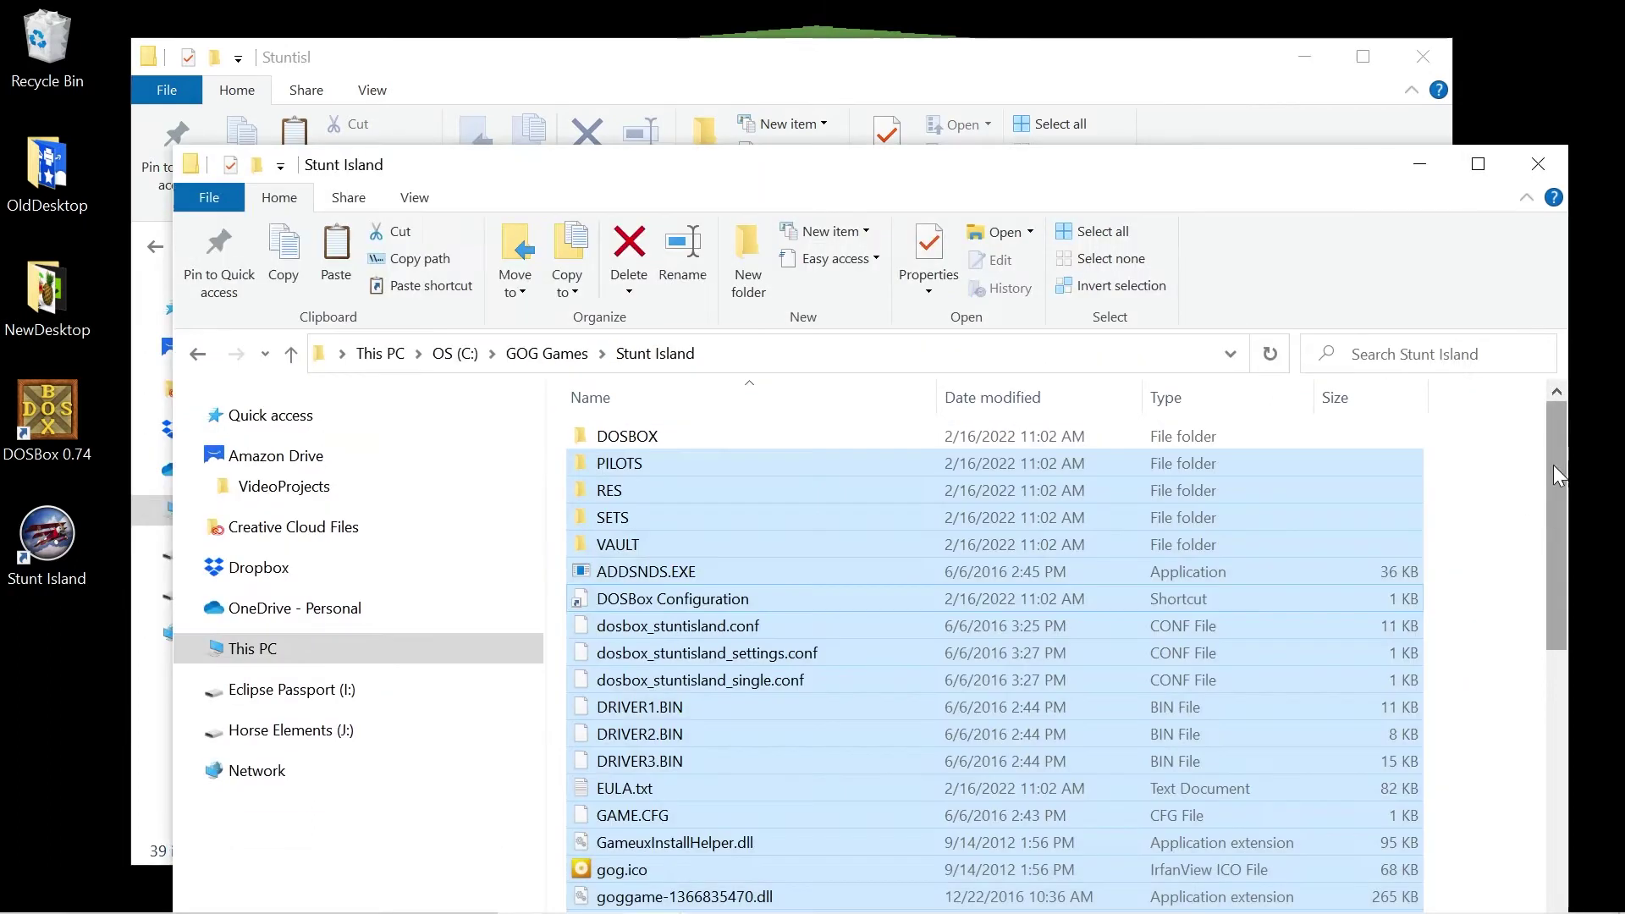
pyautogui.click(1505, 546)
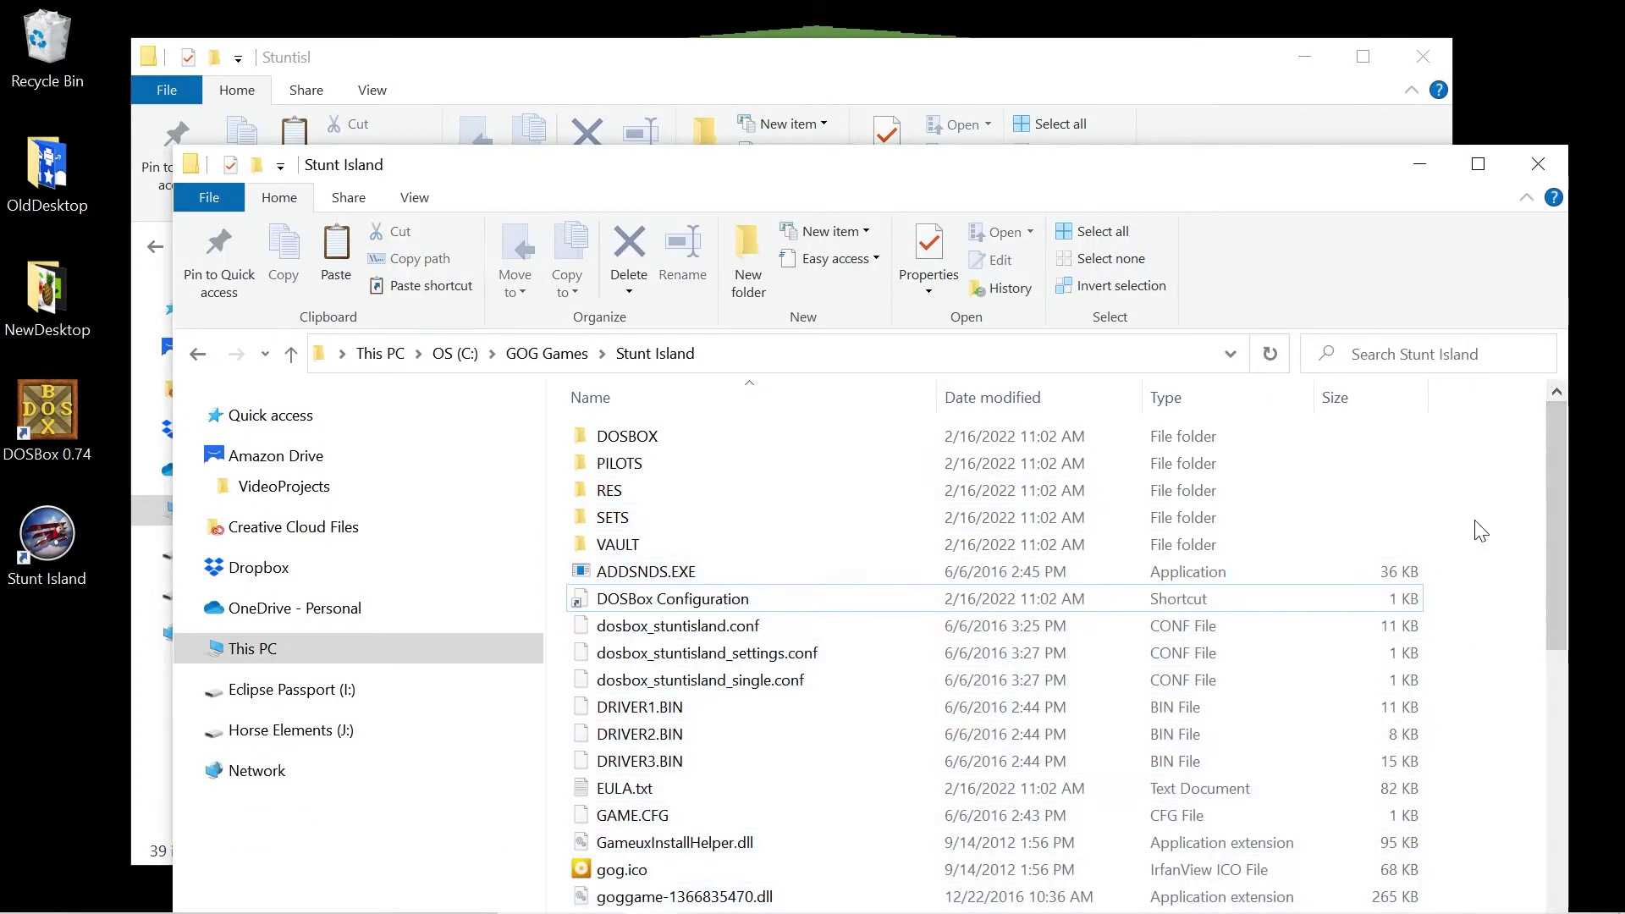
pyautogui.moveTo(1098, 177); pyautogui.dragTo(1130, 104)
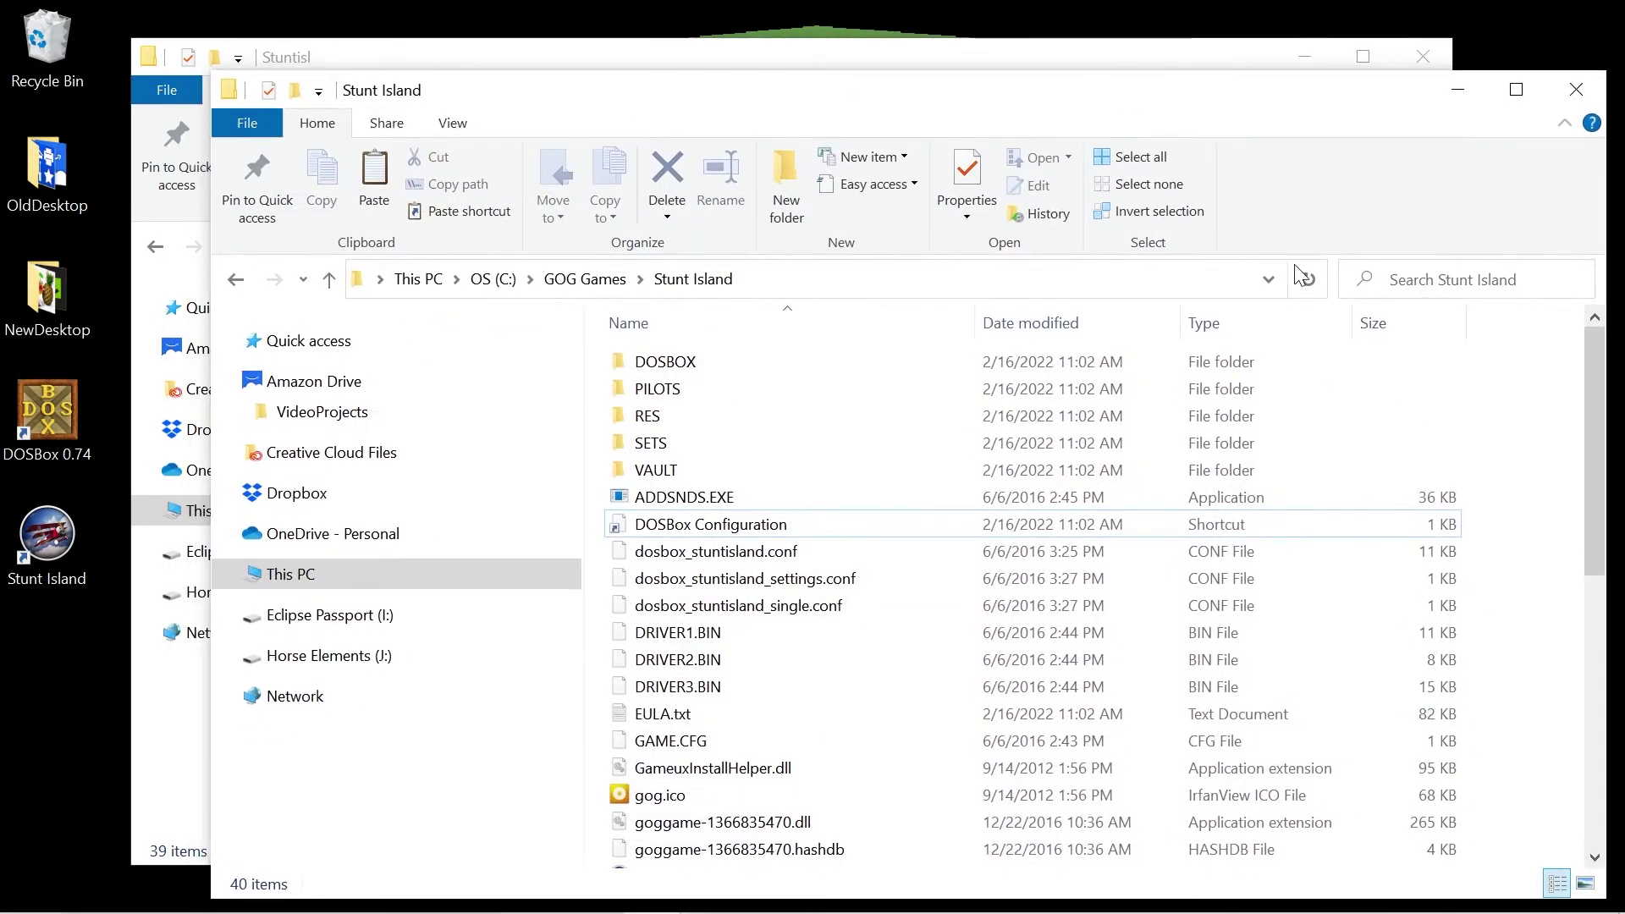
# Step: Start the game's setup program in DOSBox and keep Mouse as the input device
pyautogui.scroll(-5, 1542, 688)
pyautogui.scroll(1, 1570, 671)
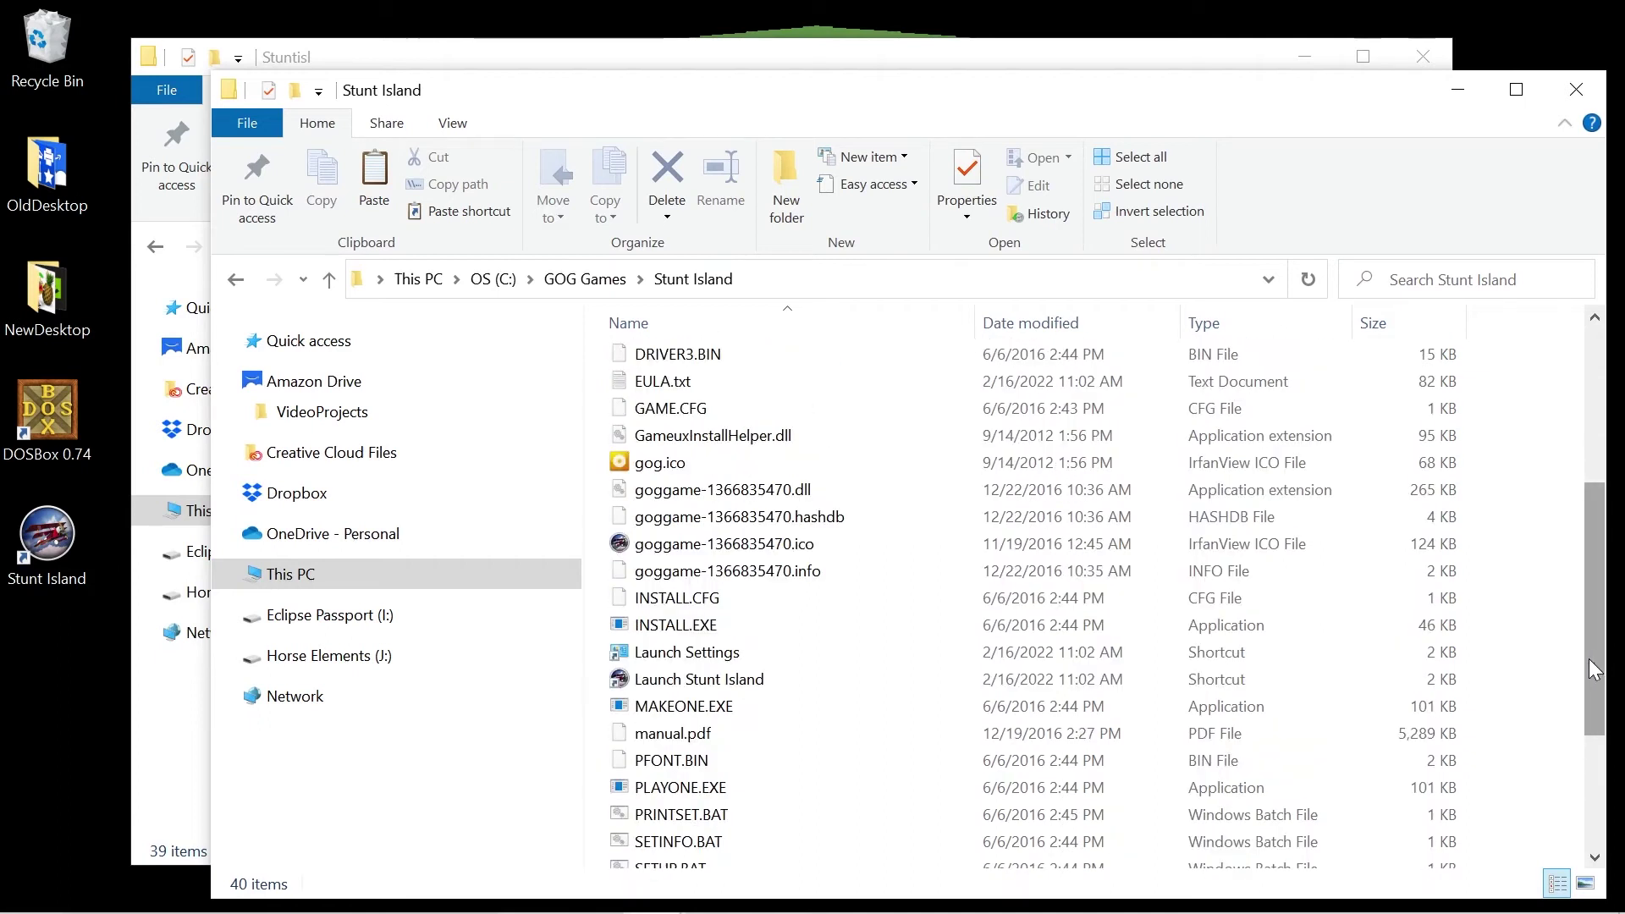
pyautogui.scroll(4, 1558, 548)
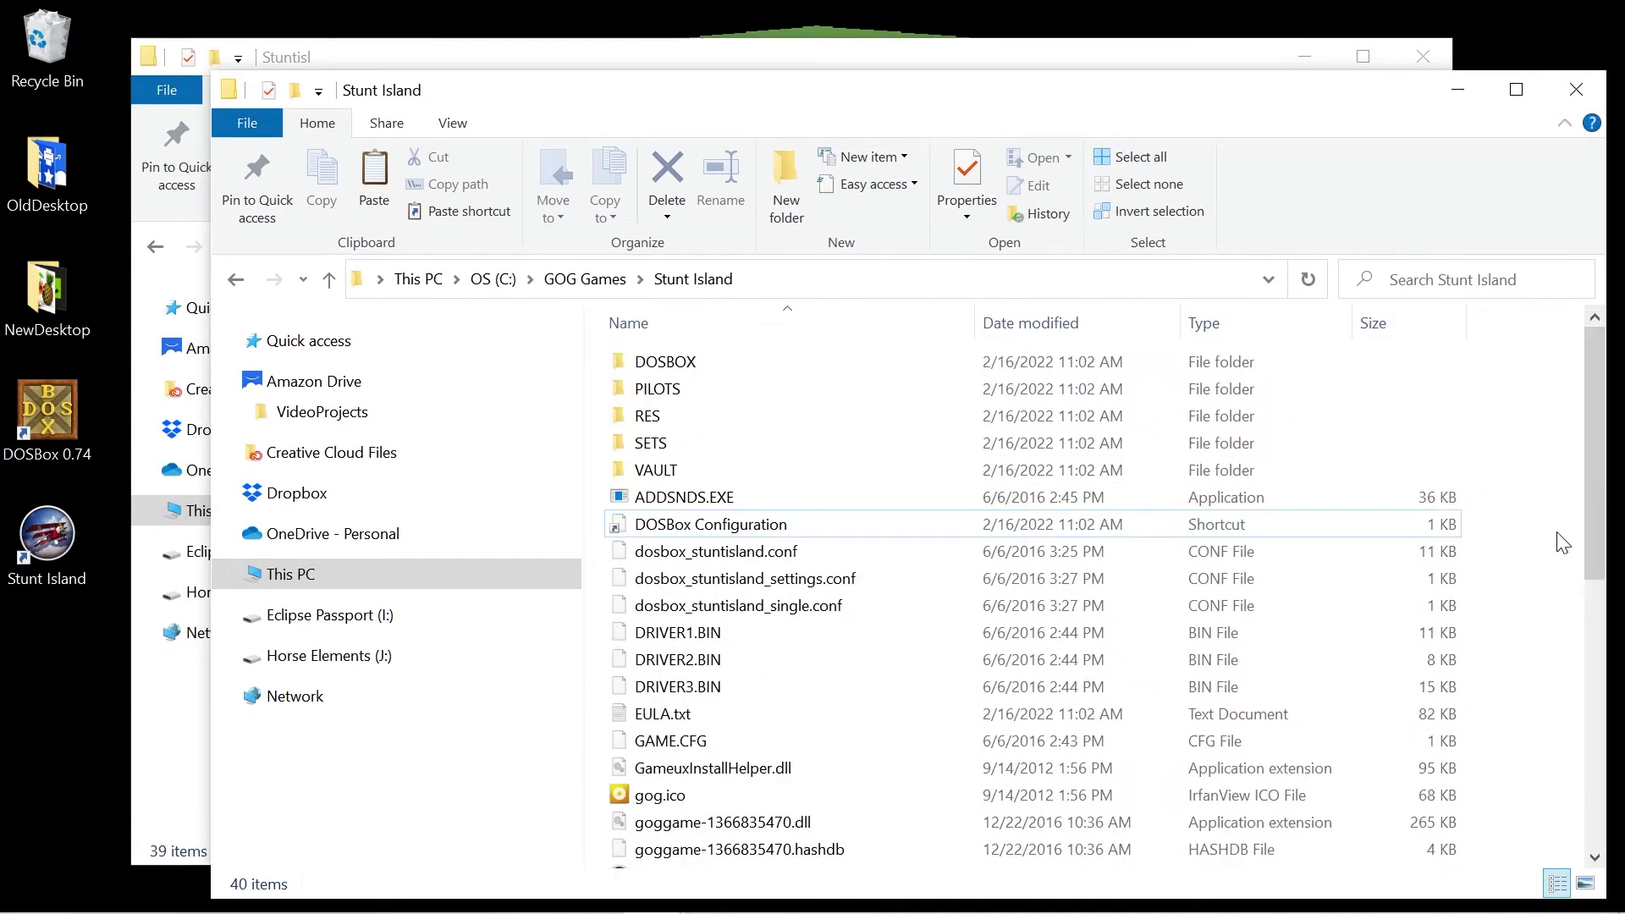
pyautogui.scroll(-5, 1564, 551)
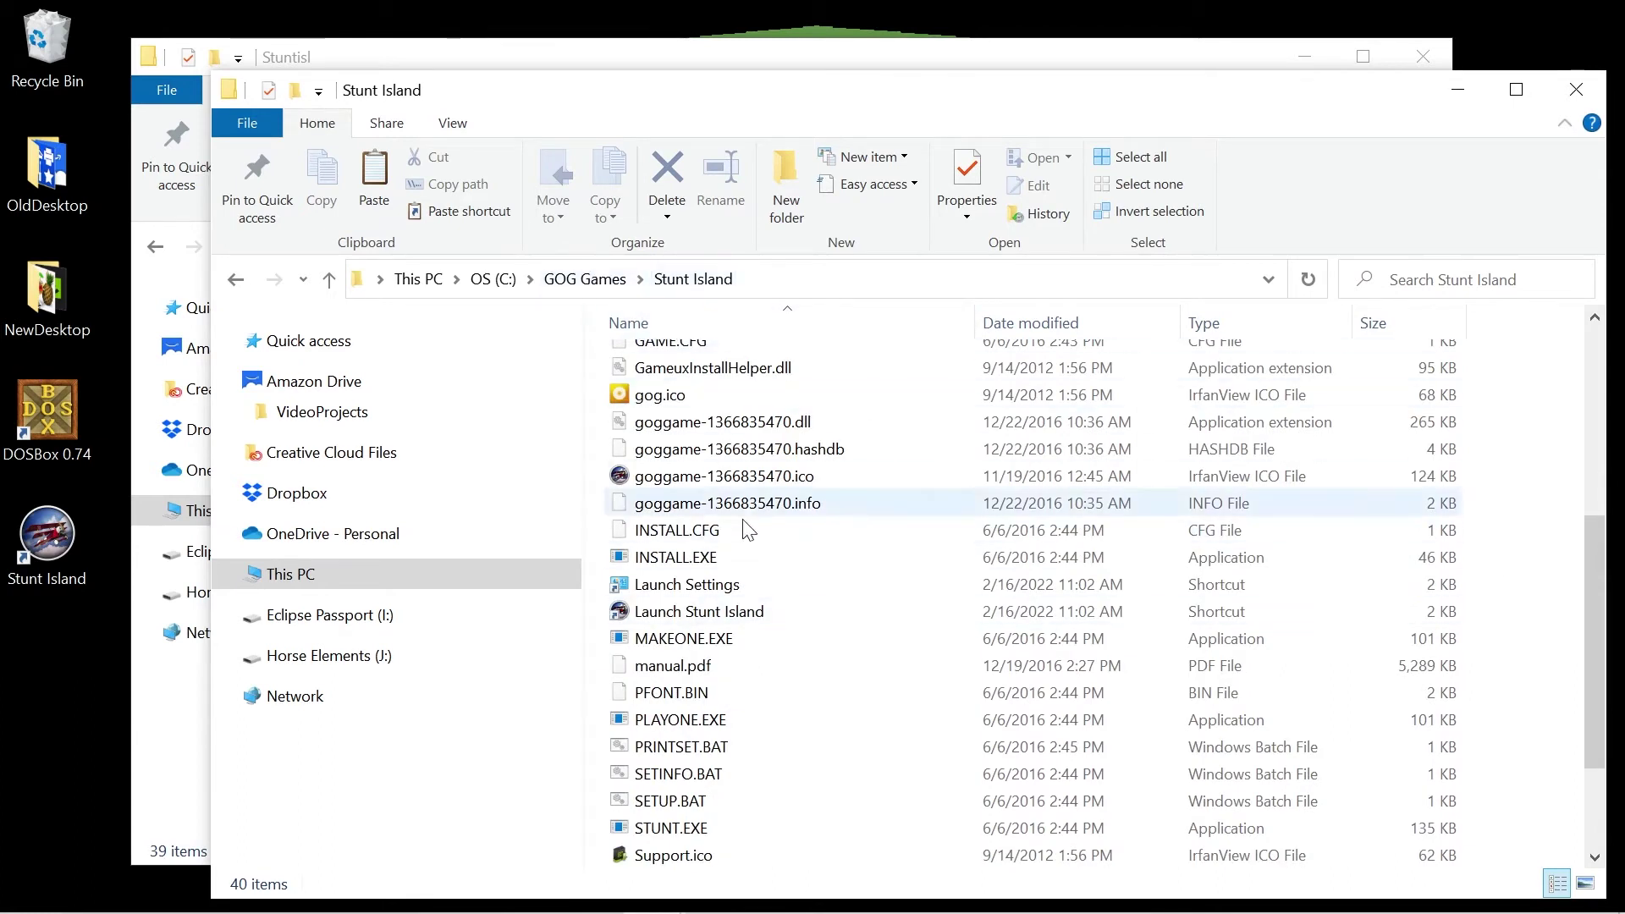
pyautogui.doubleClick(712, 590)
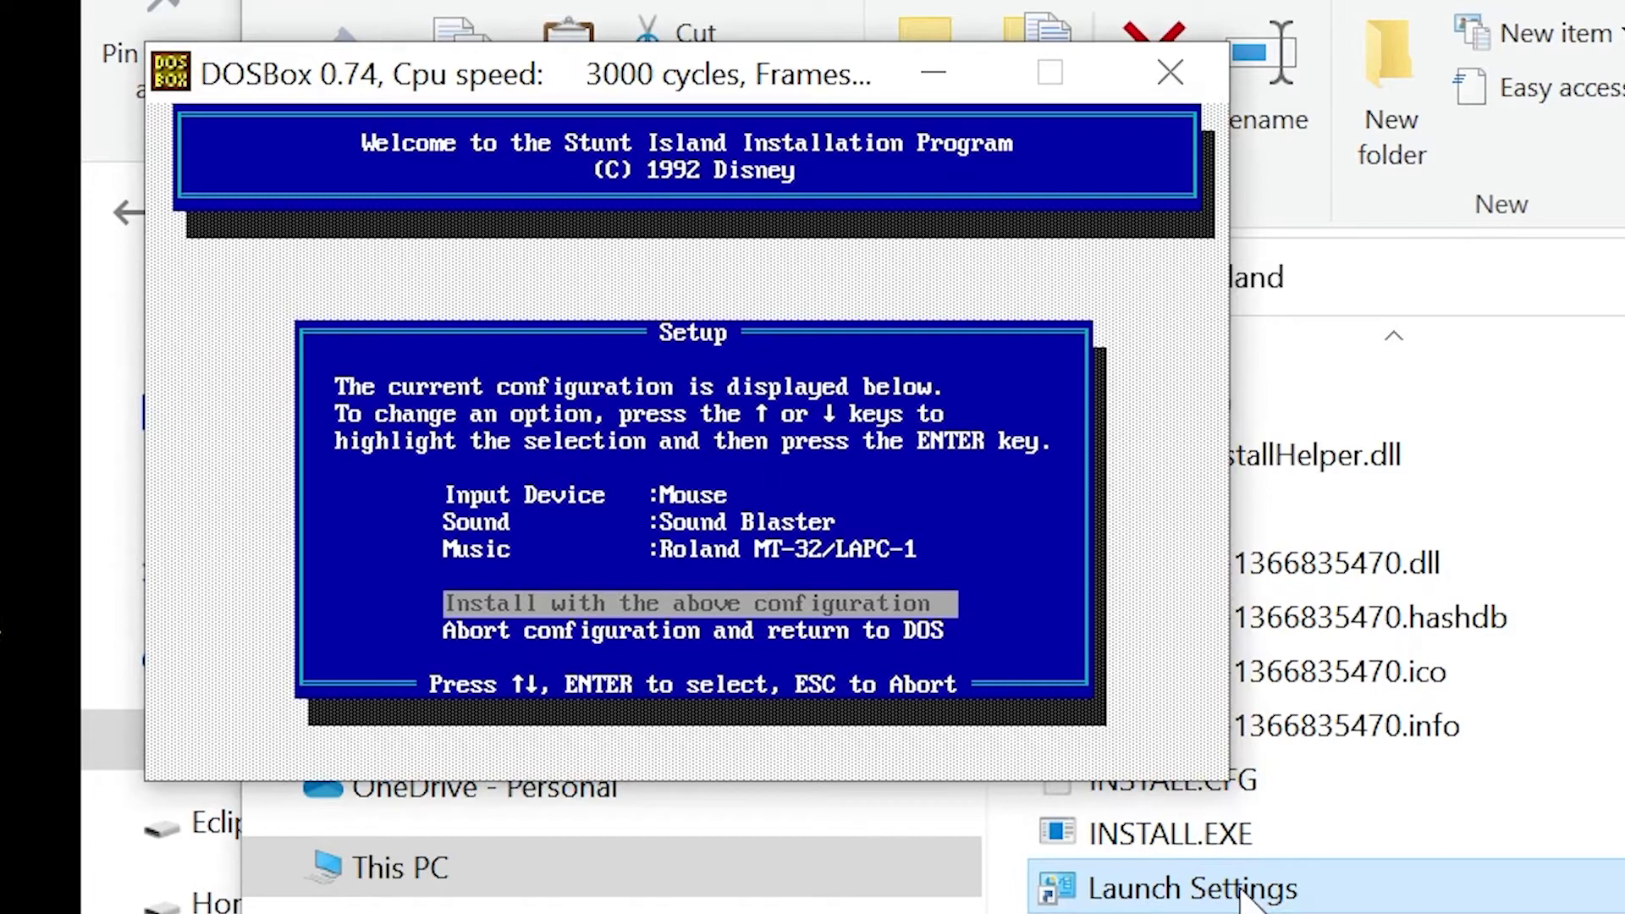
pyautogui.press('Up')
pyautogui.press('Up')
pyautogui.press('Up')
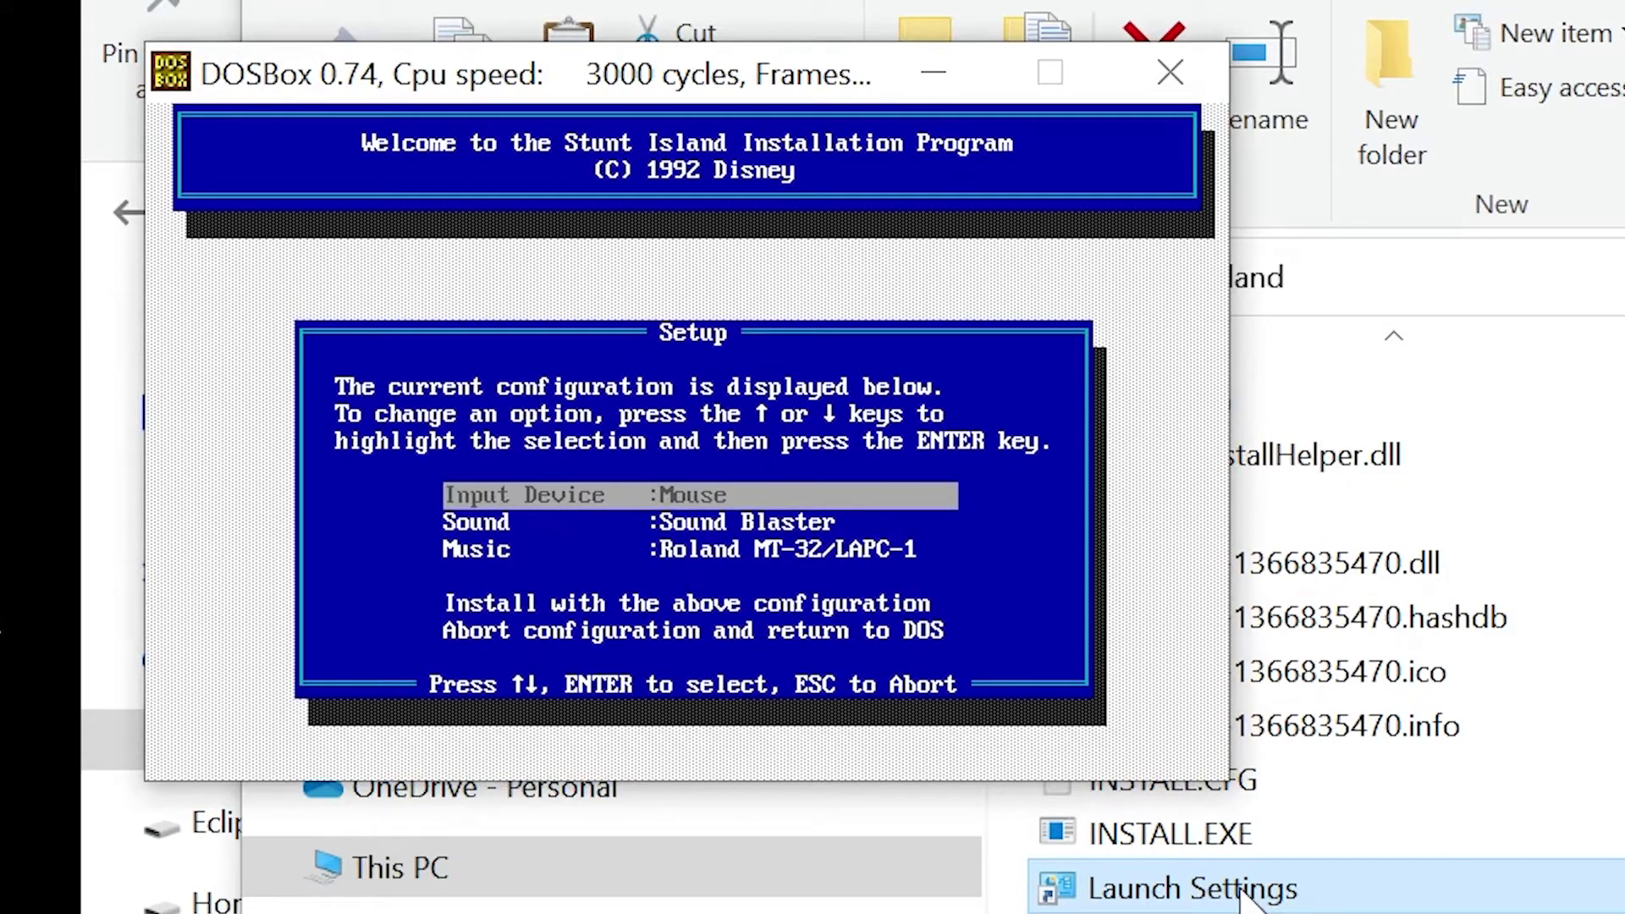
pyautogui.press('Down')
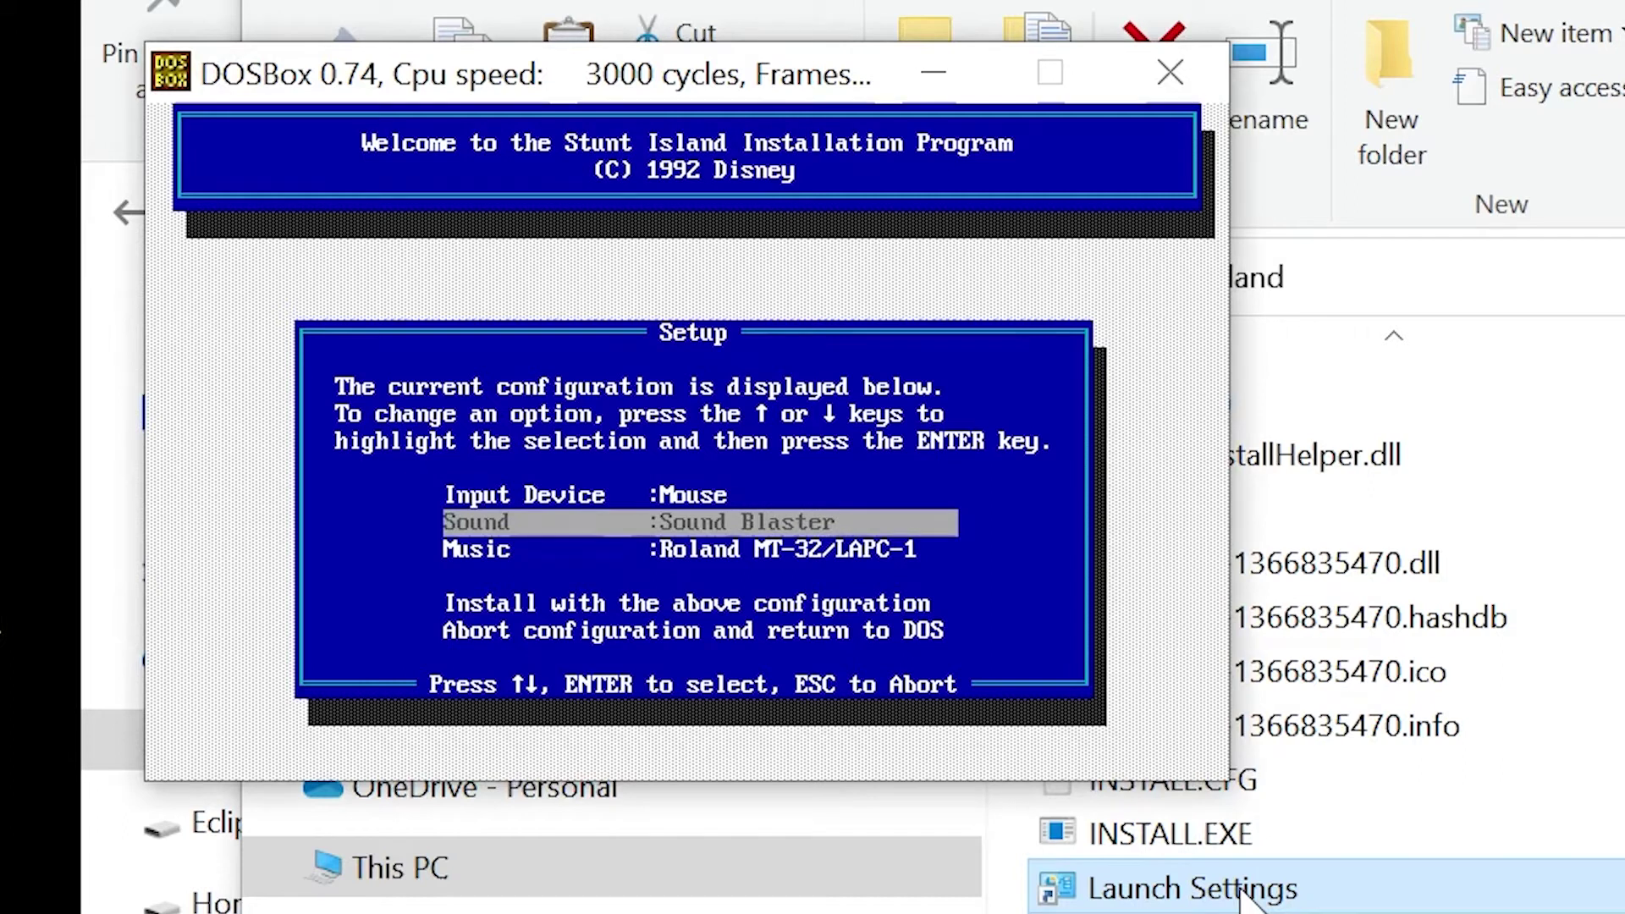
pyautogui.press('Up')
pyautogui.press('Return')
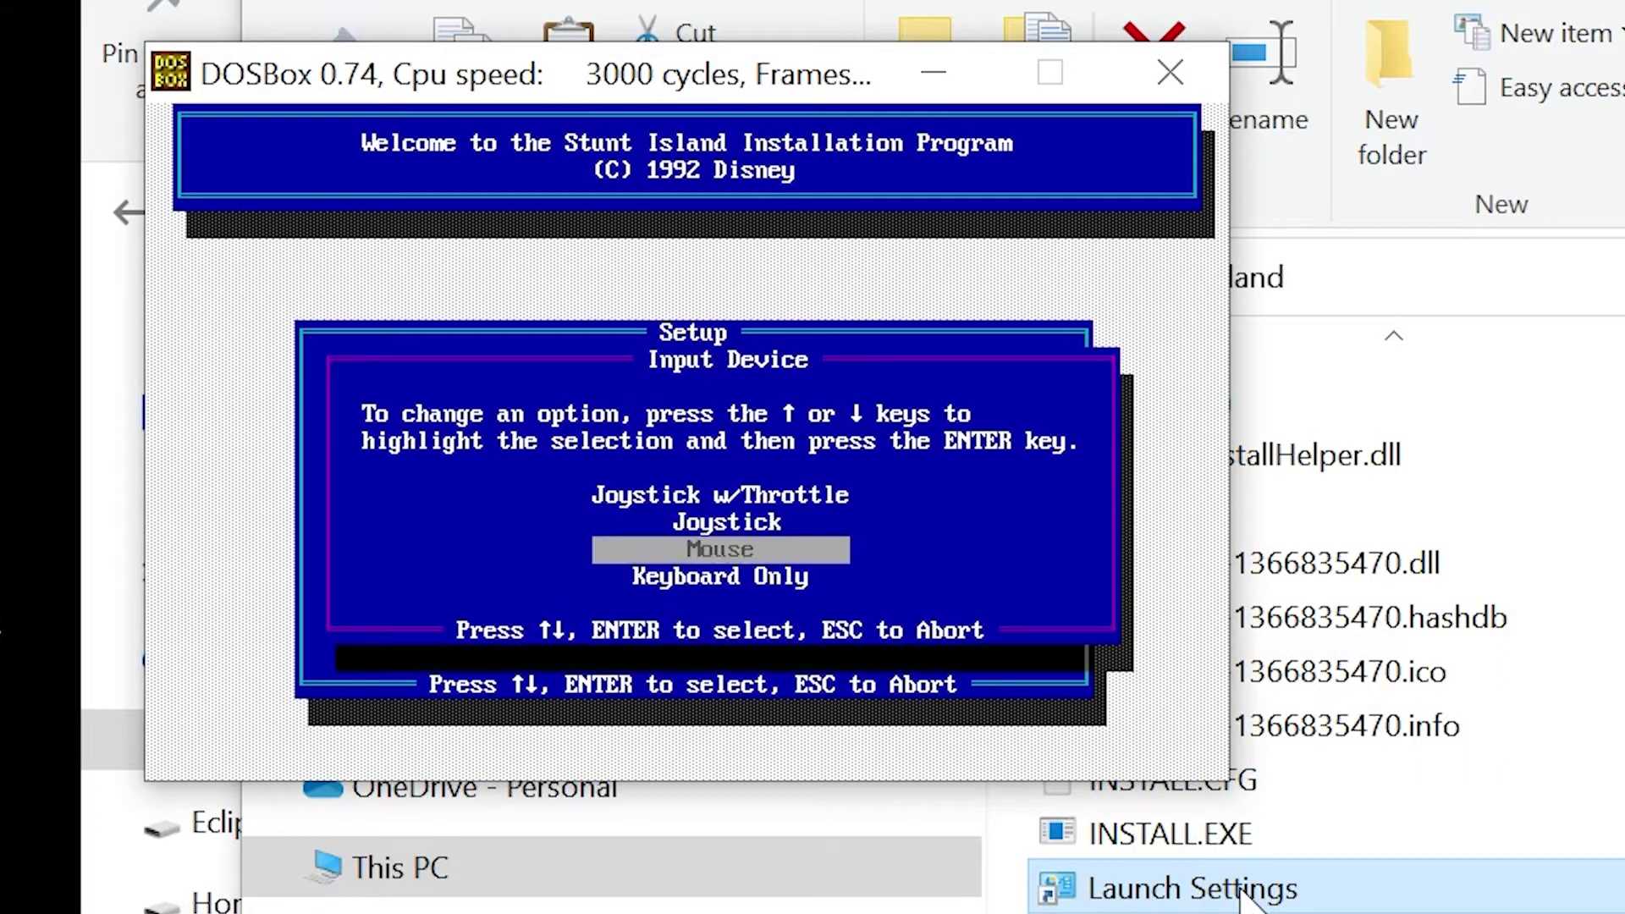
pyautogui.press('Return')
# Step: Change the music device from Roland MT-32/LAPC-1 to Use Sound Device
pyautogui.press('Up')
pyautogui.press('Up')
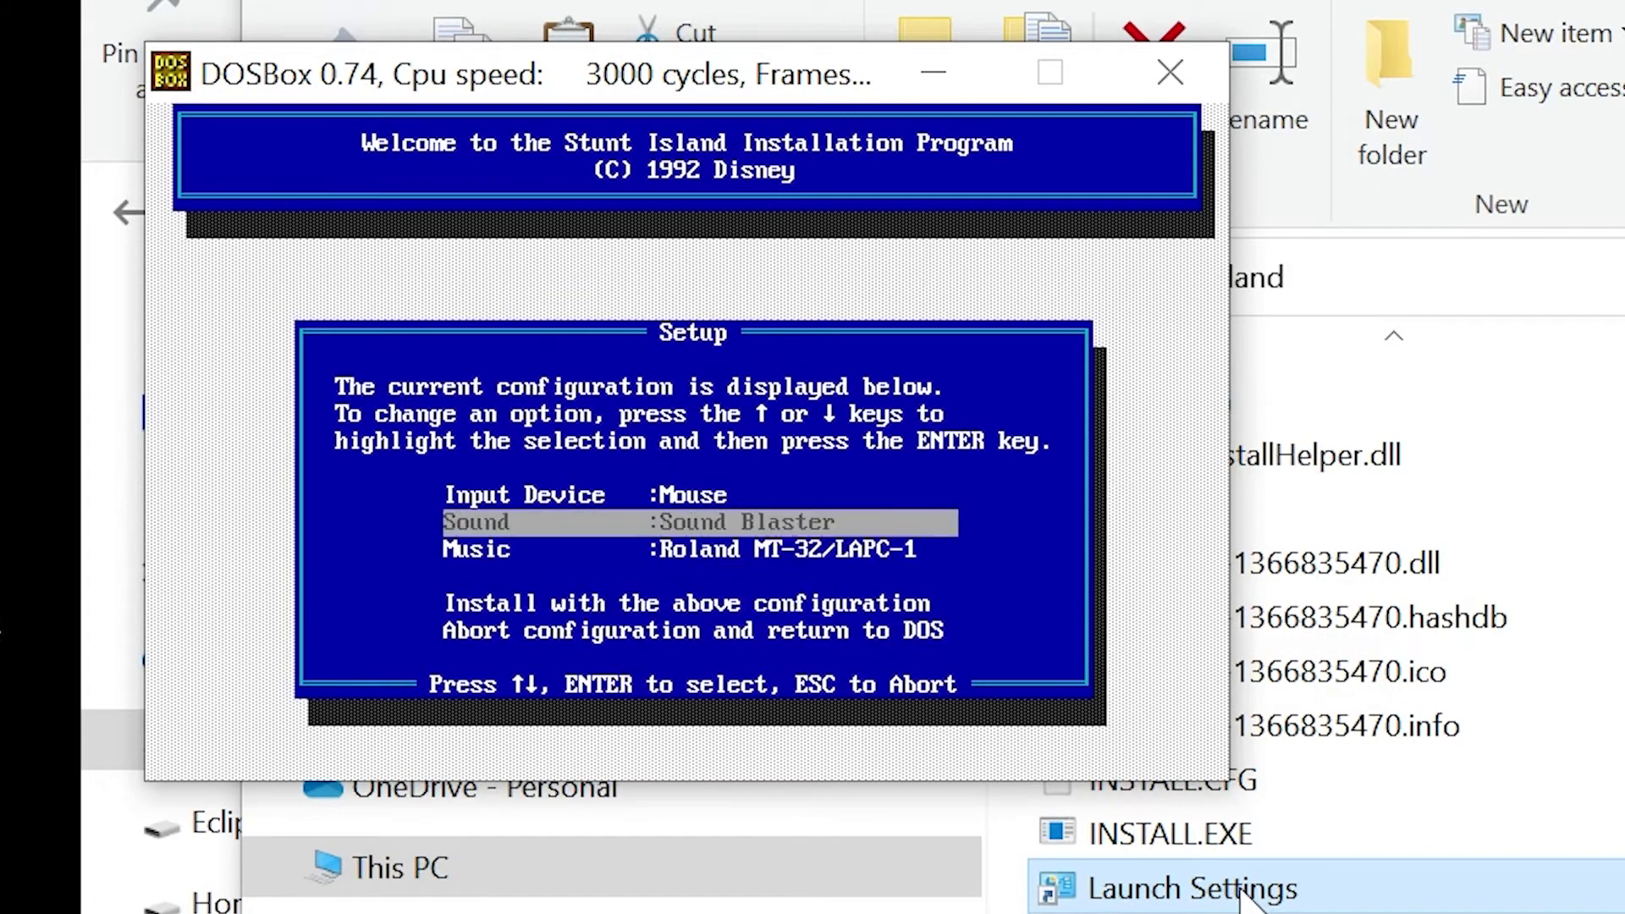
pyautogui.press('Down')
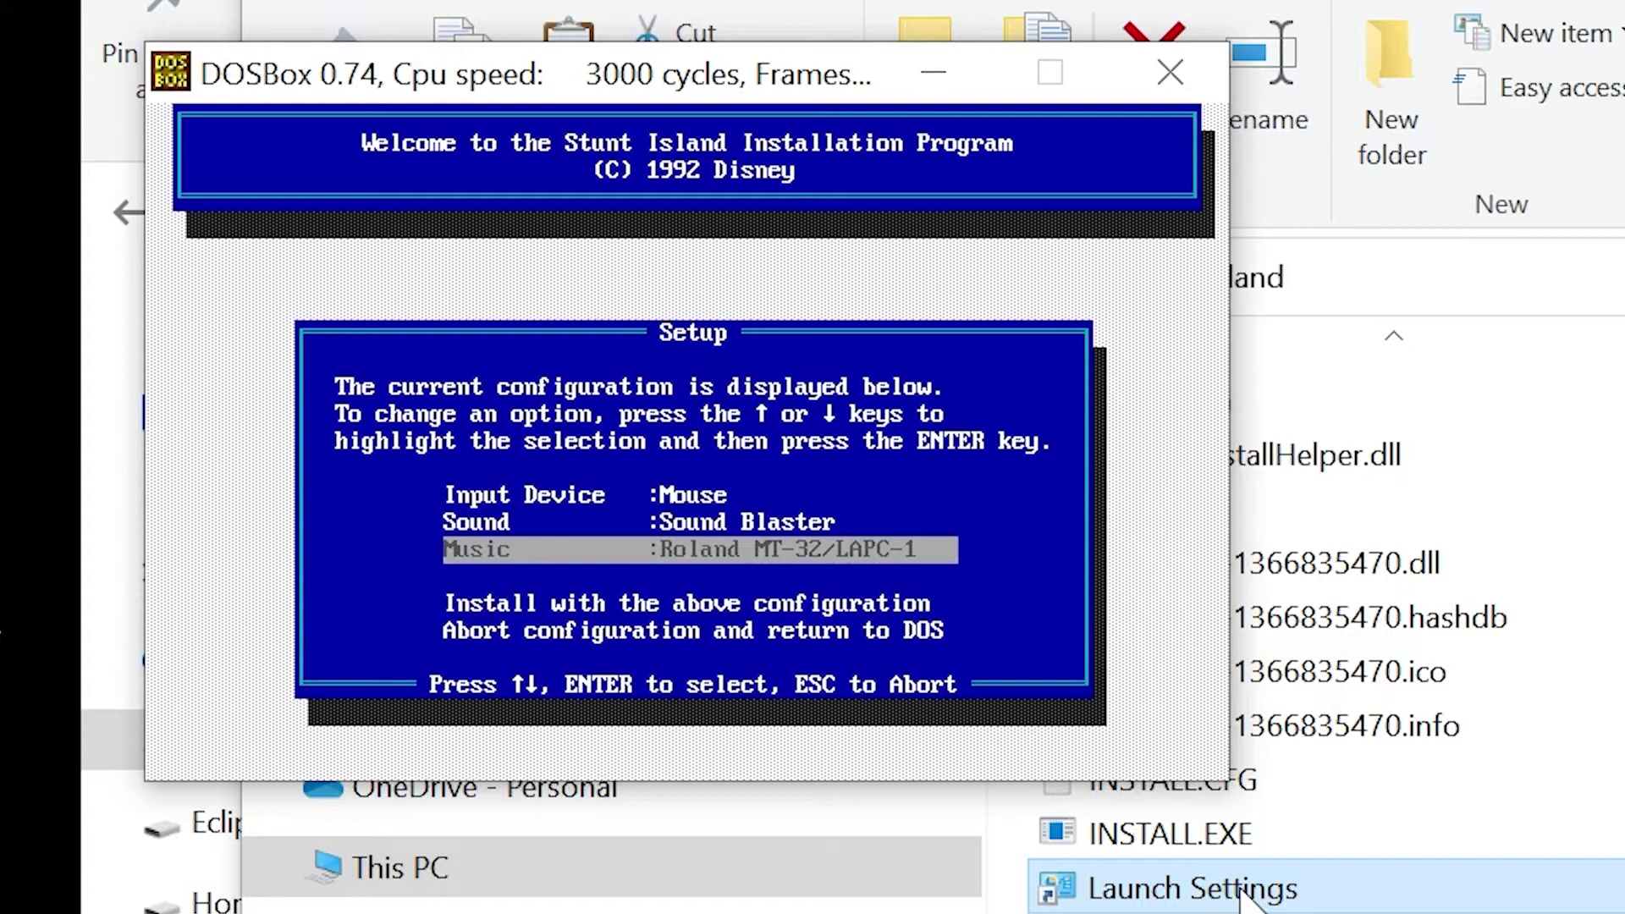
pyautogui.press('Return')
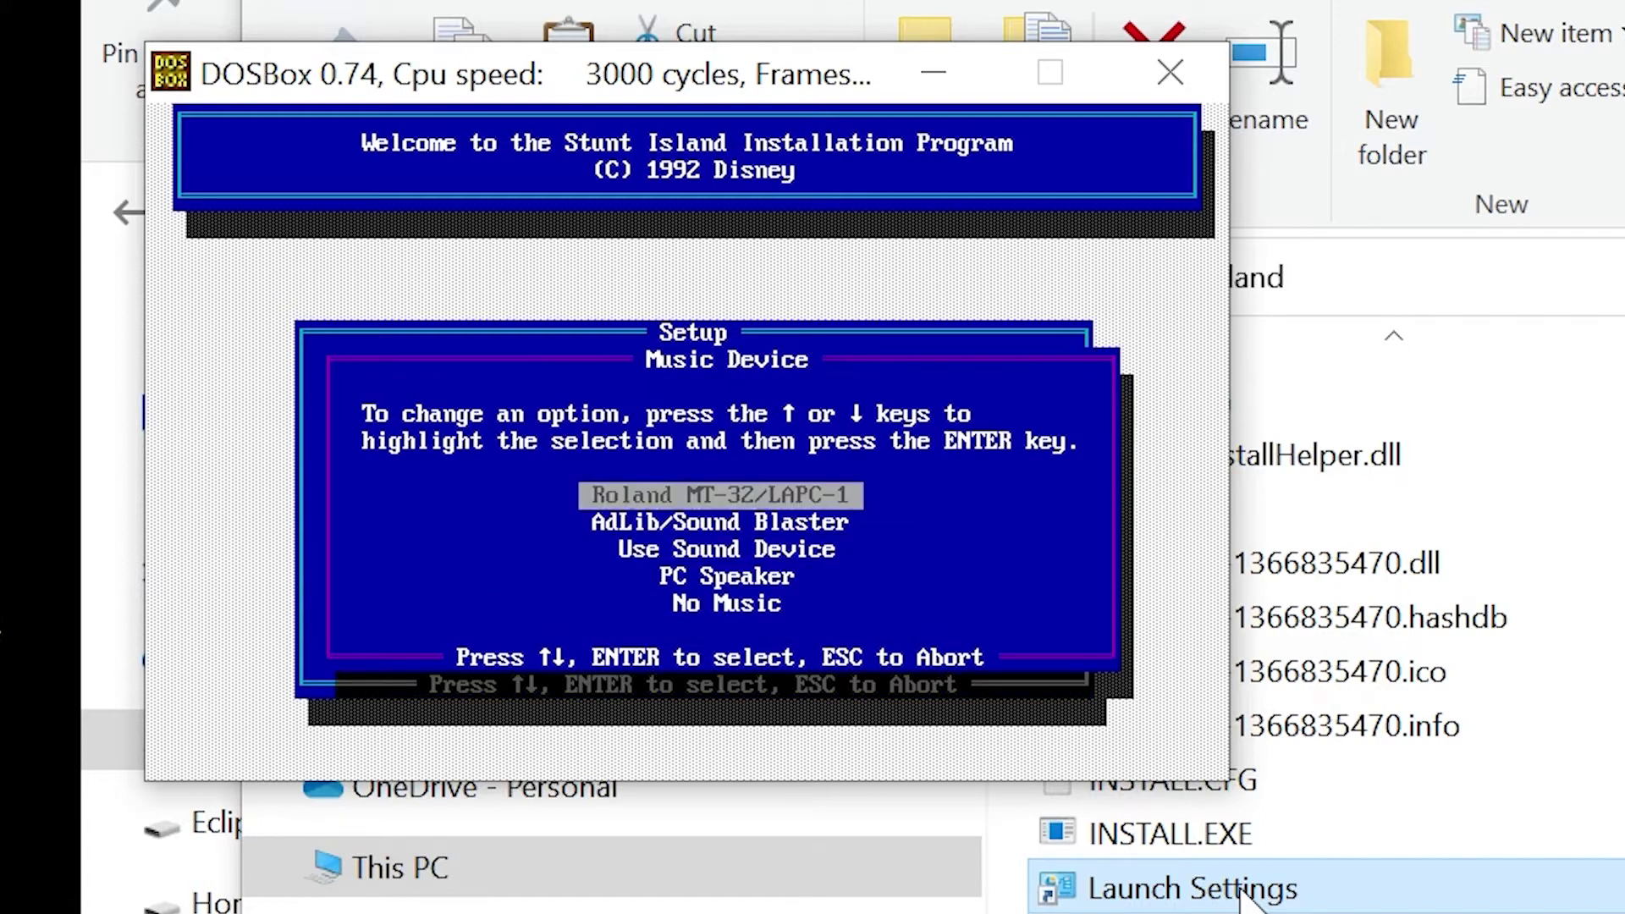
pyautogui.press('Down')
pyautogui.press('Up')
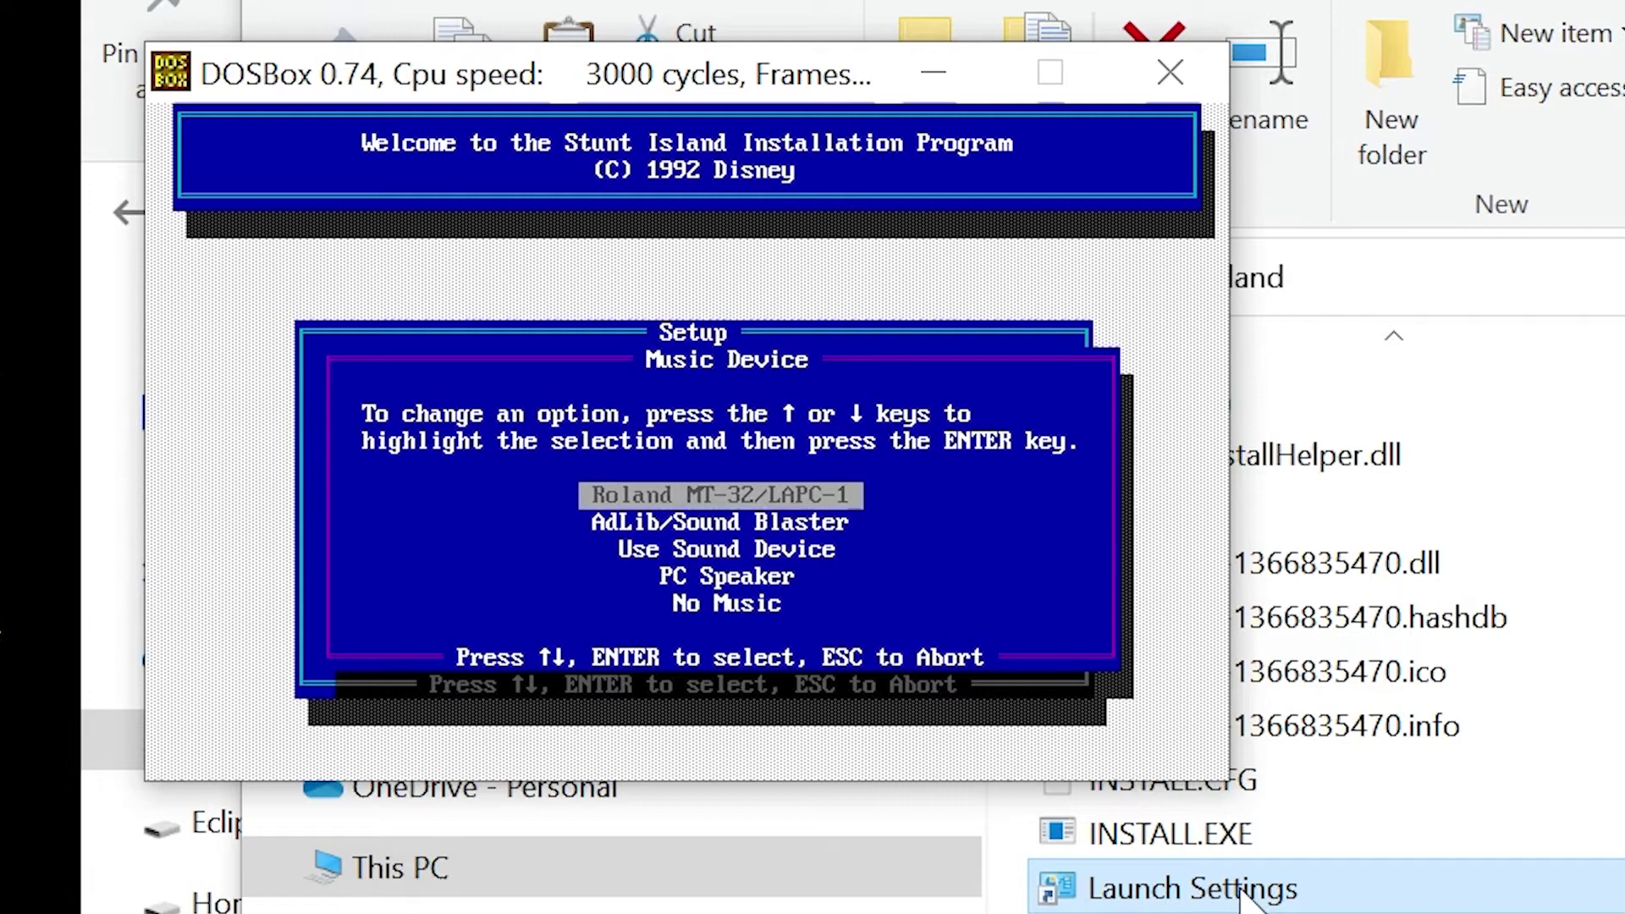
pyautogui.press('Down')
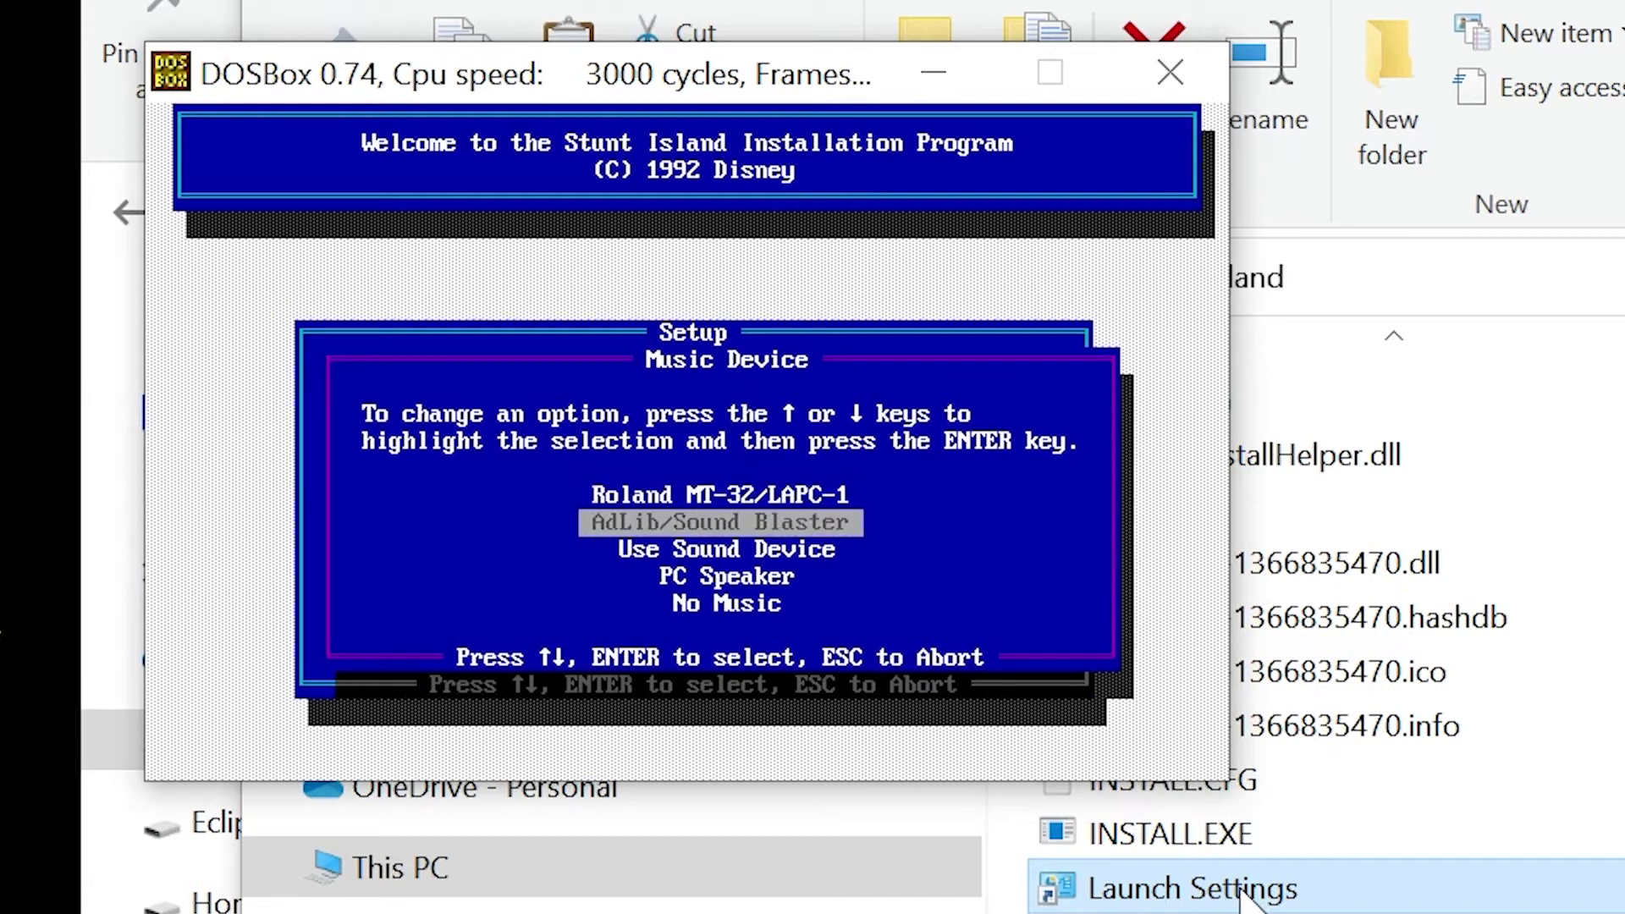
pyautogui.press('Down')
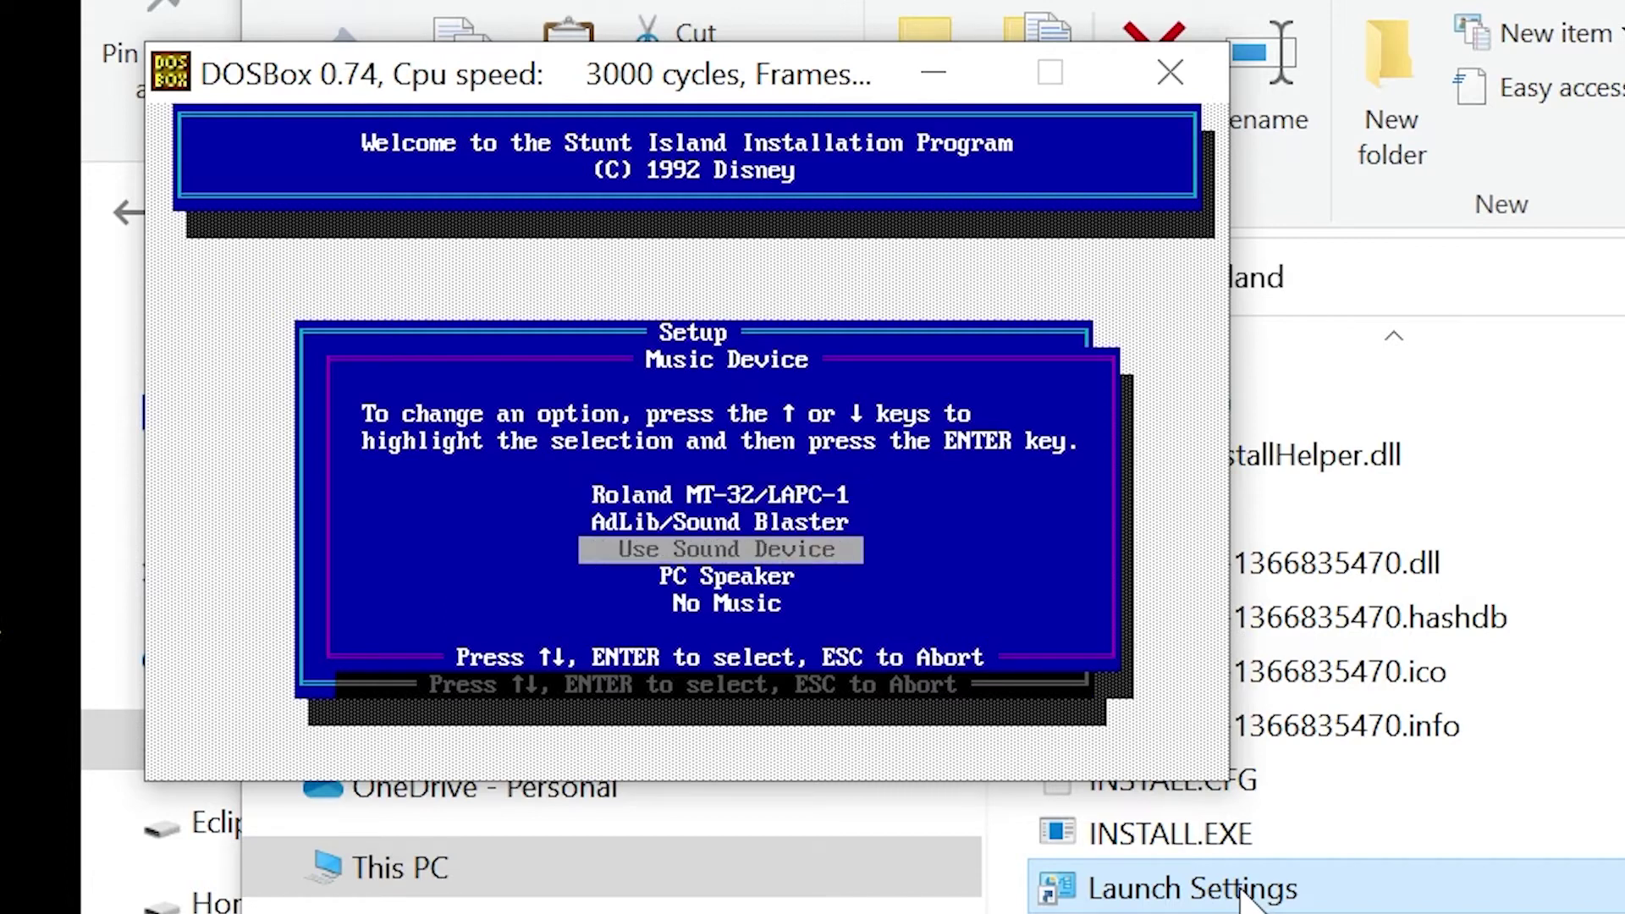
pyautogui.press('Return')
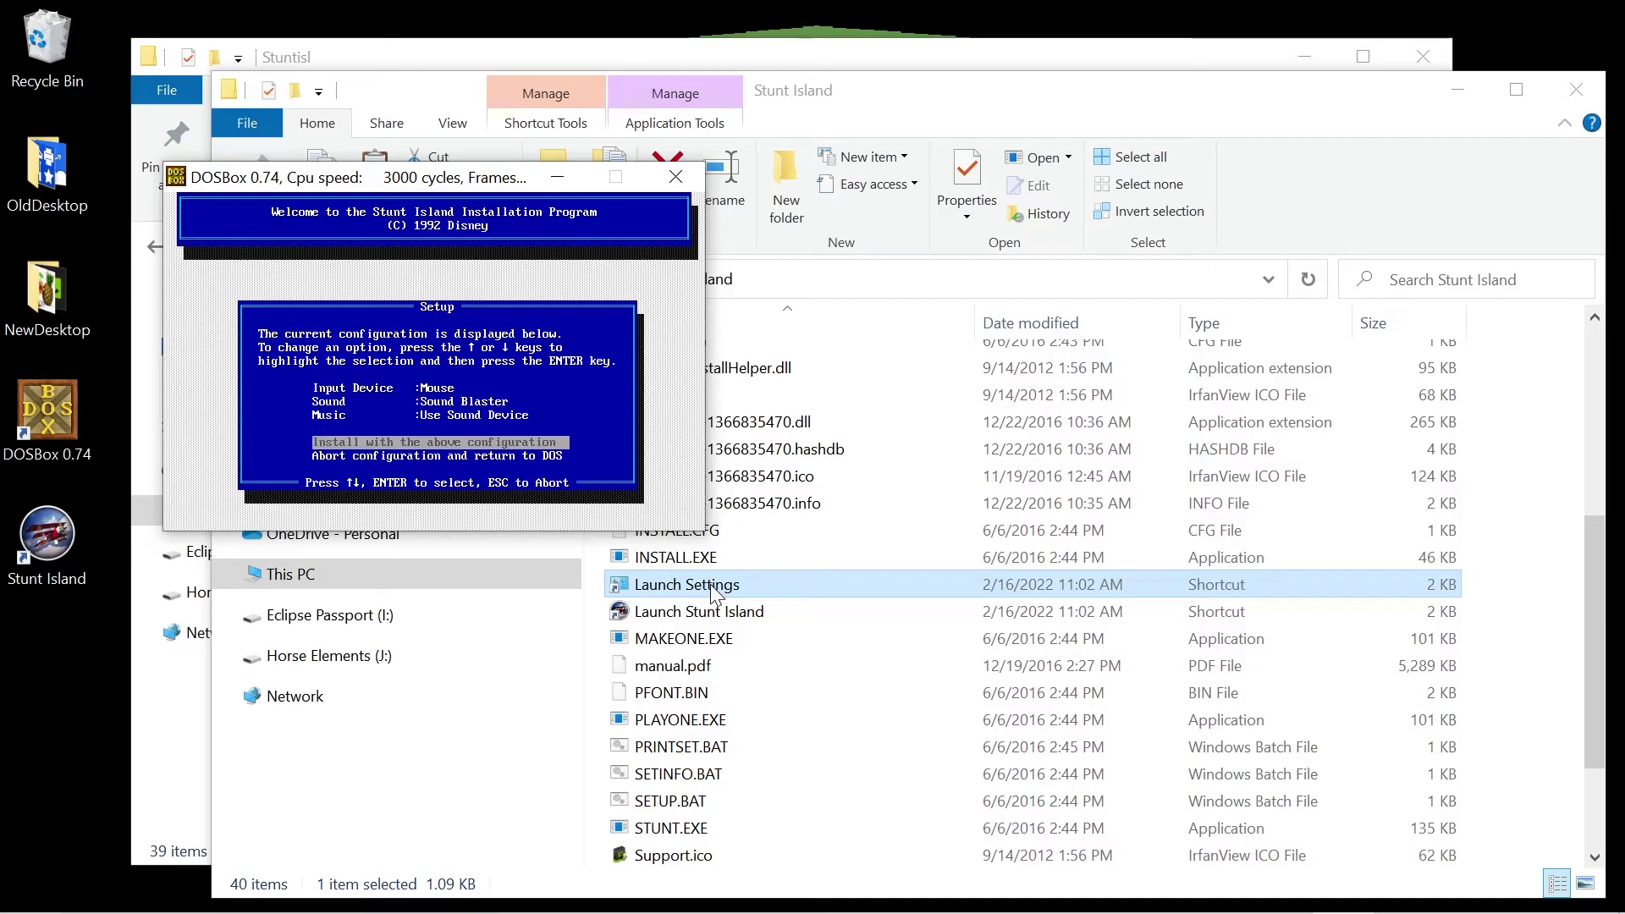
# Step: Install with the configured settings, dismiss Setup Complete and return to the Stunt Island folder
pyautogui.press('Return')
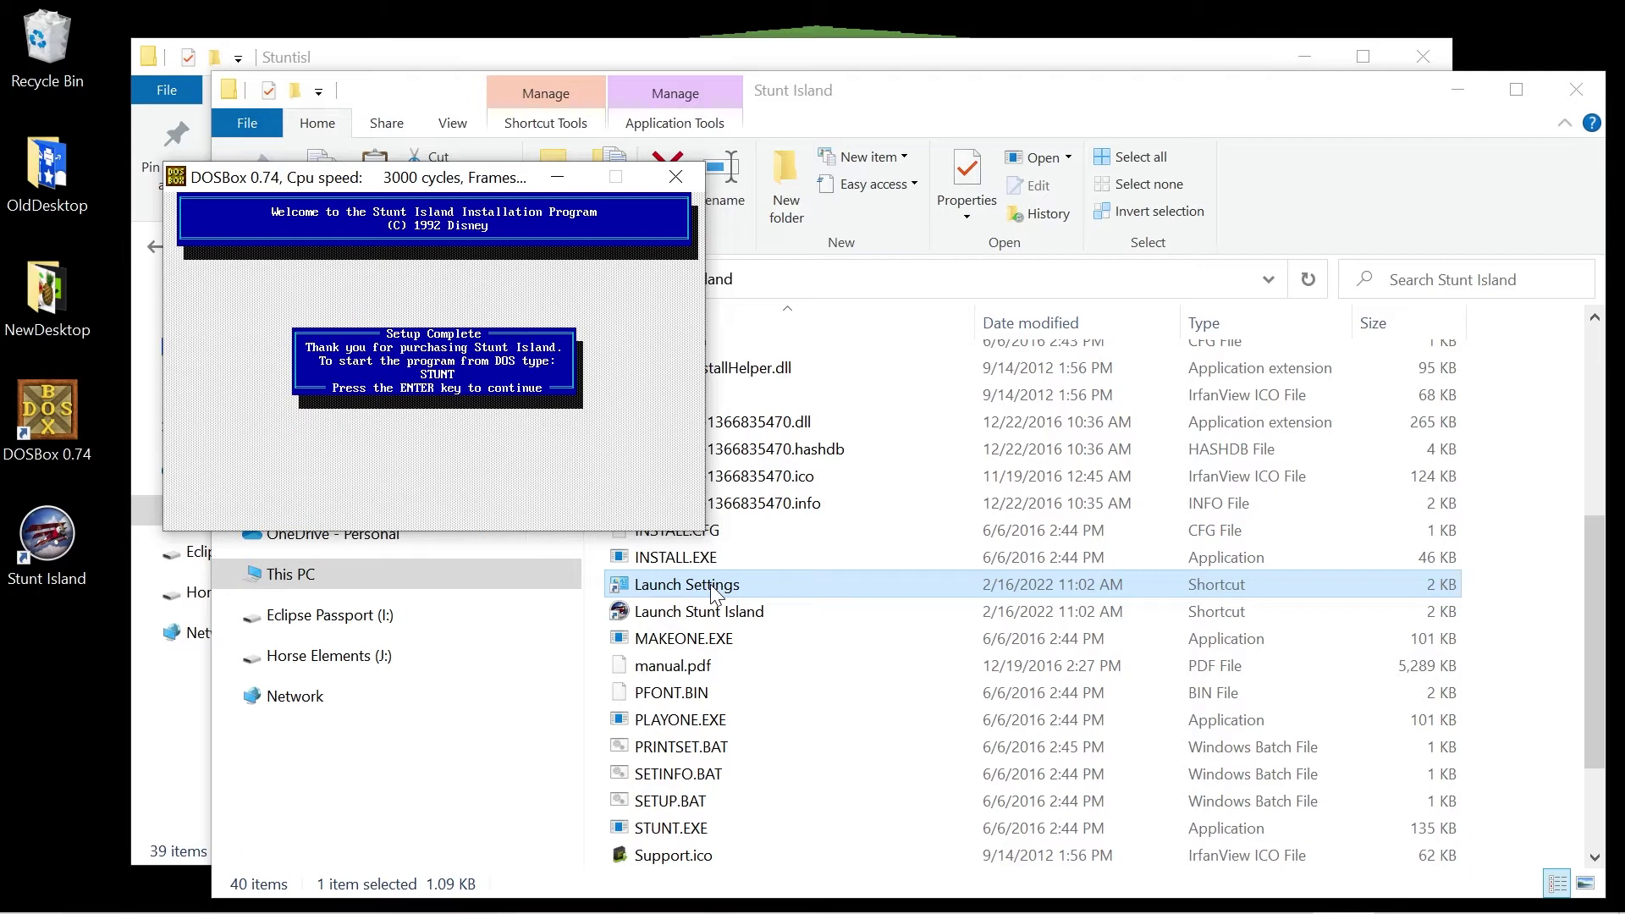
pyautogui.press('Return')
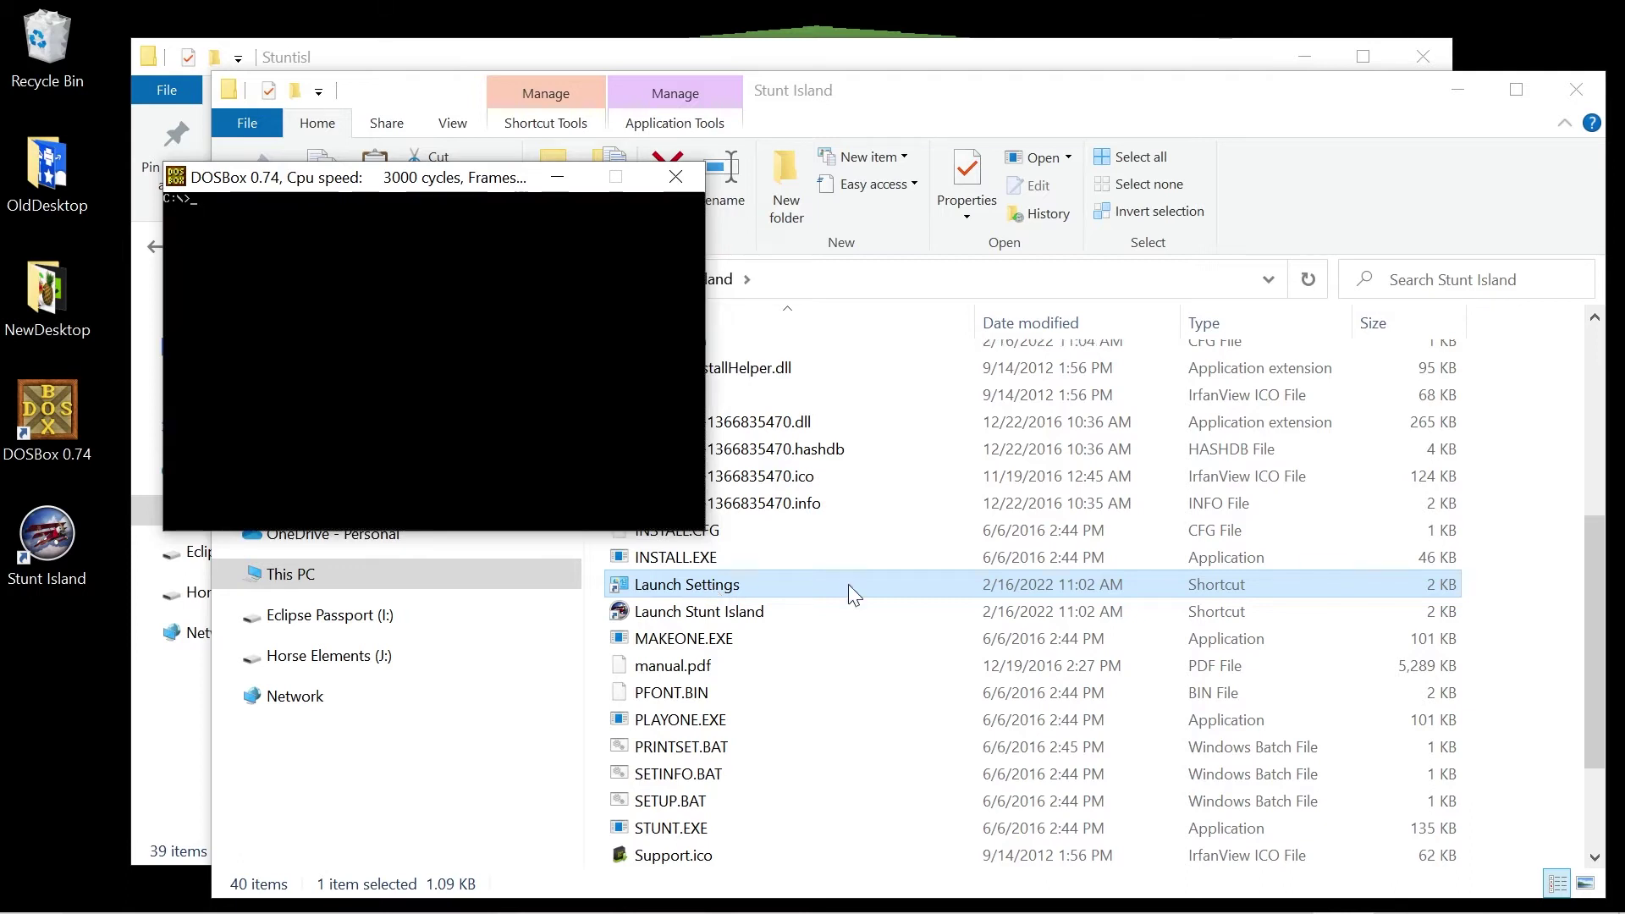
pyautogui.click(1522, 532)
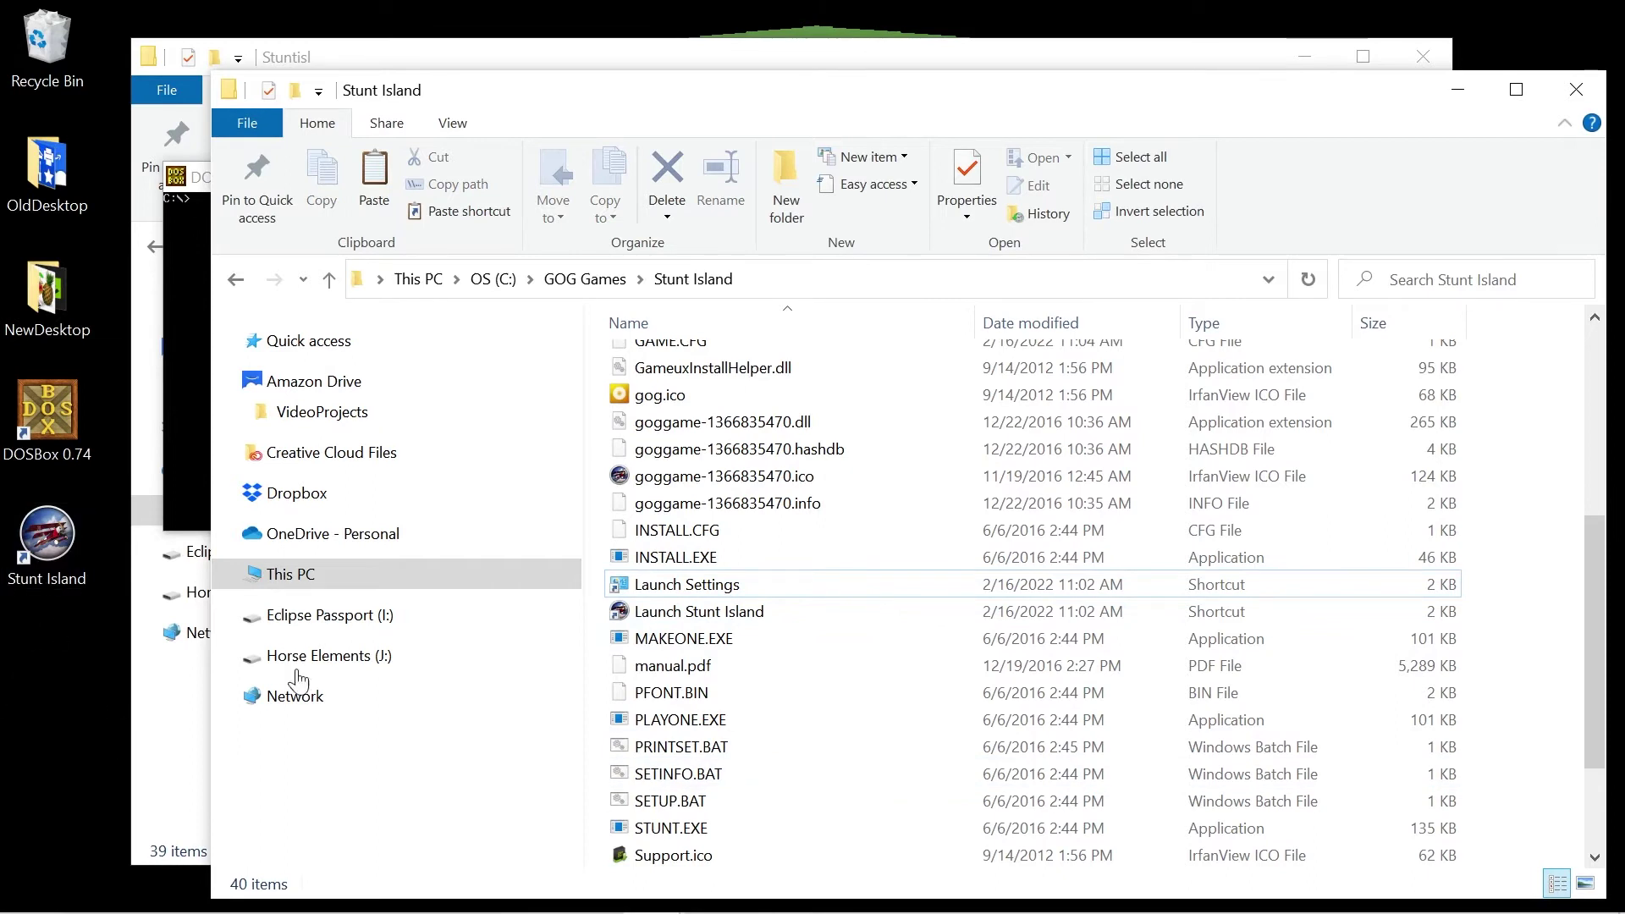
# Step: Launch DOSBox, mount c:\stuntisl as drive C and switch to C:
pyautogui.doubleClick(30, 415)
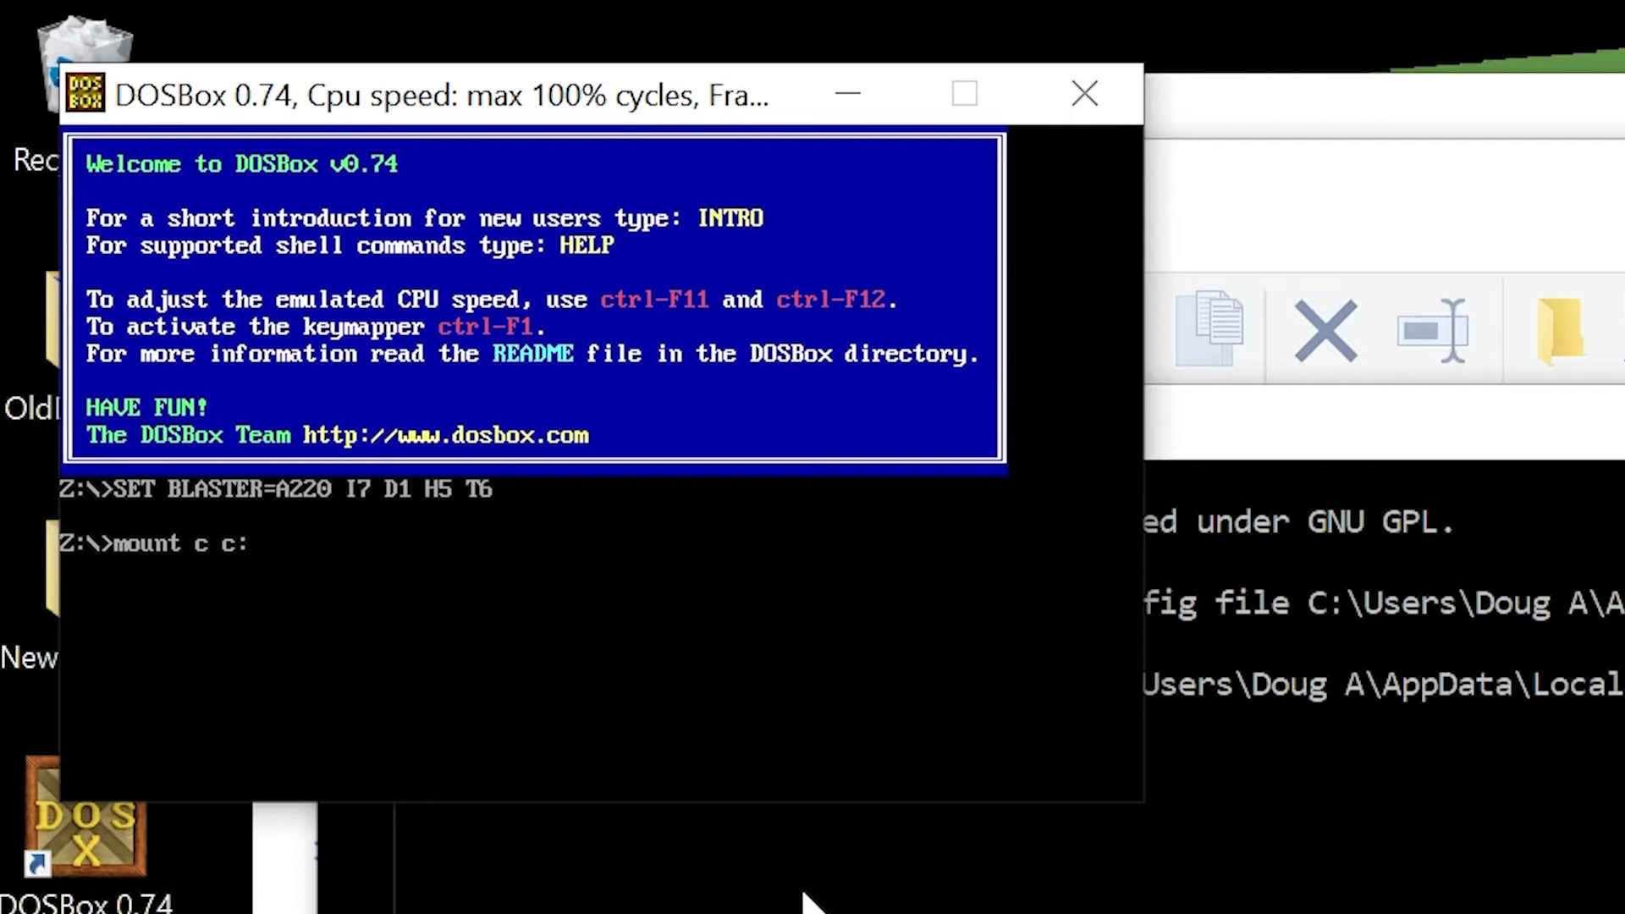
pyautogui.write('tuntisl')
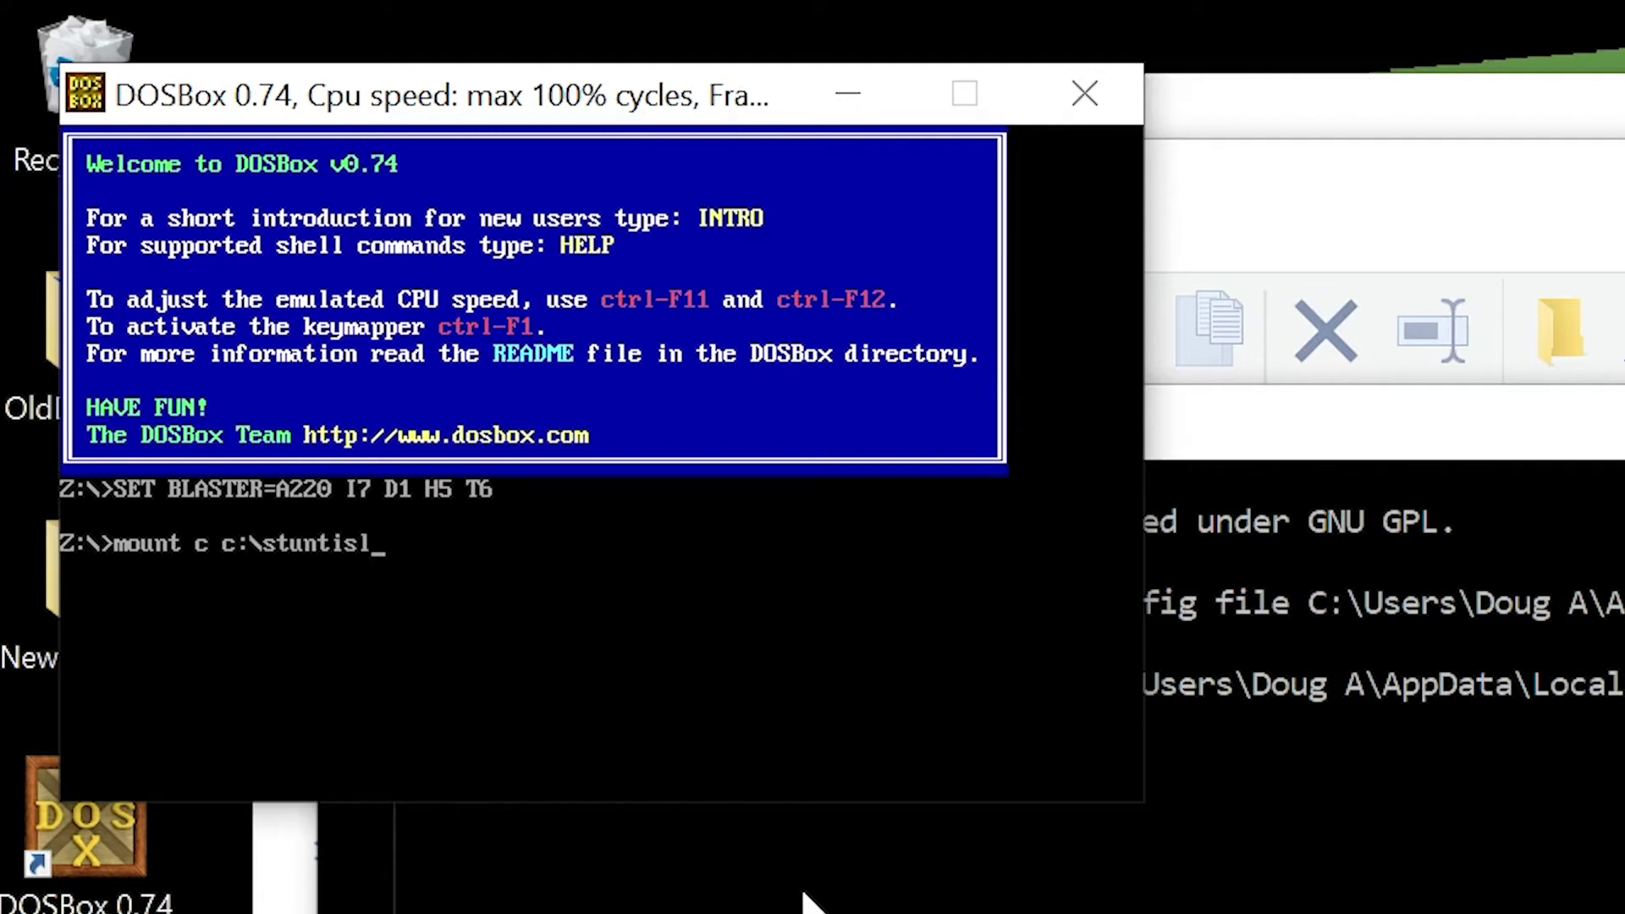
pyautogui.press('Return')
pyautogui.write('c:')
pyautogui.press('Return')
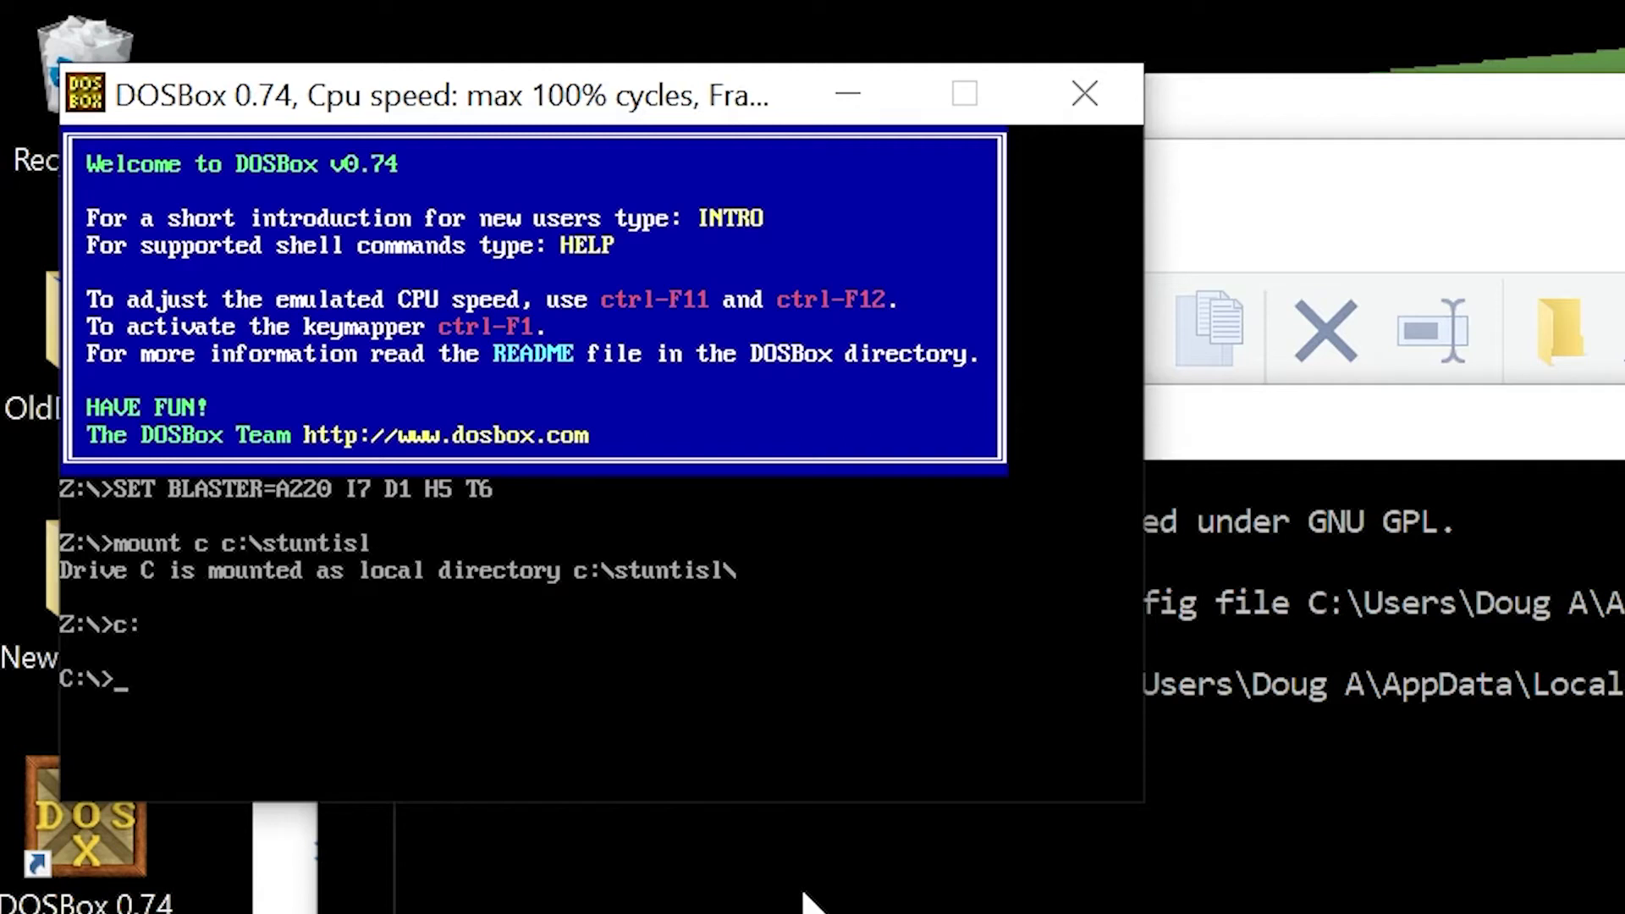
# Step: Rerun setup, set music to Use Sound Device and install
pyautogui.write('setup')
pyautogui.press('Return')
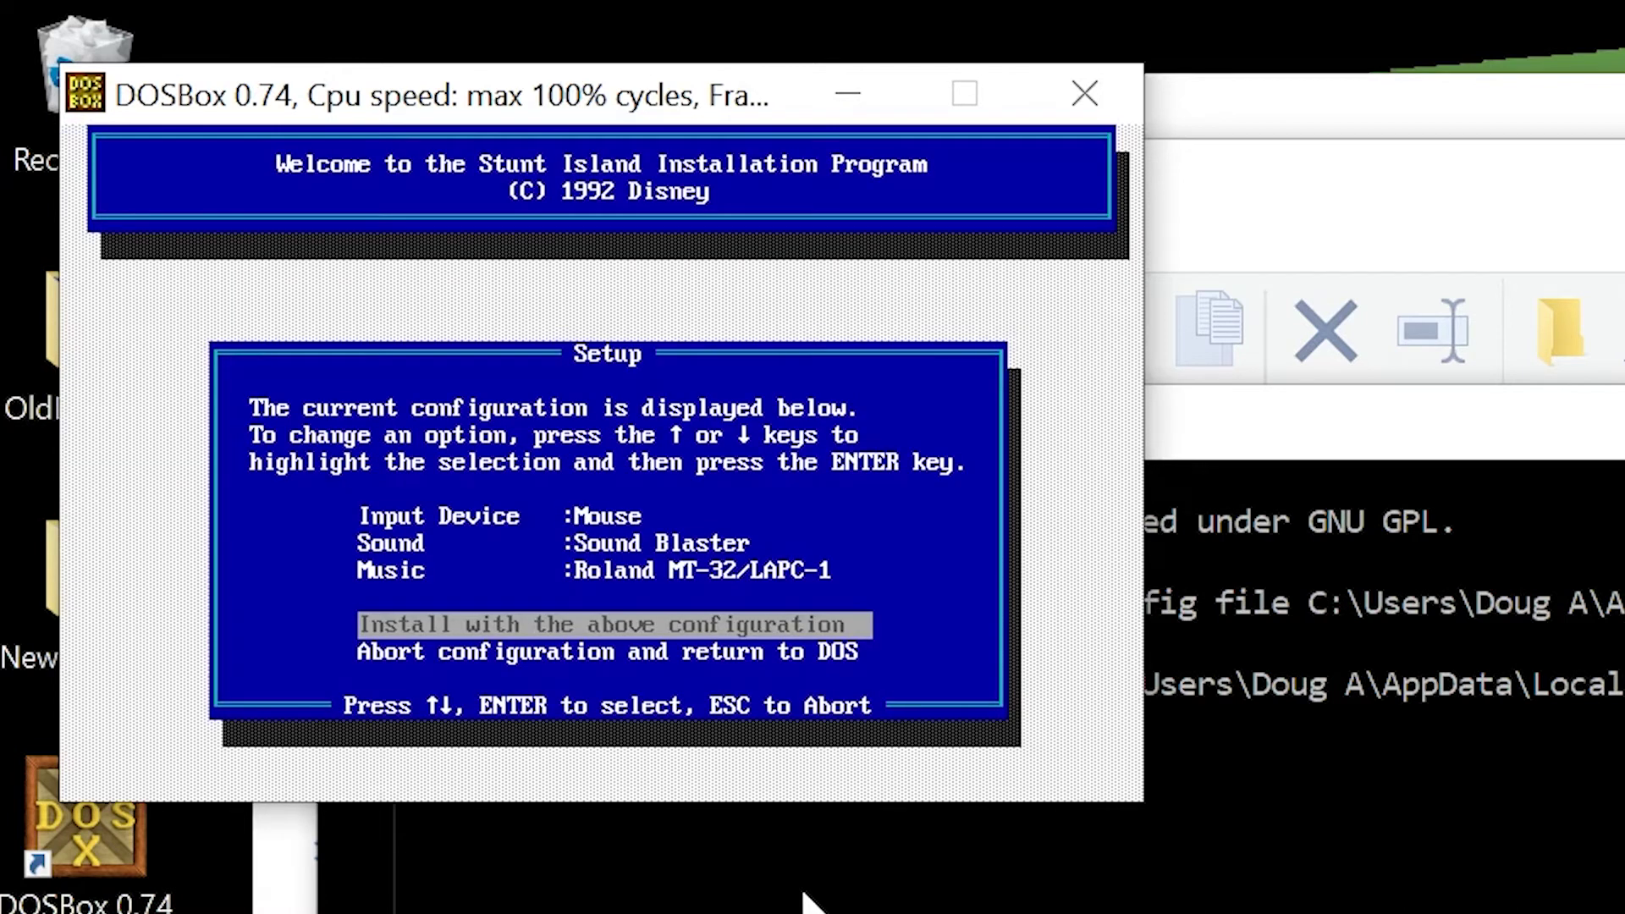
pyautogui.press('Up')
pyautogui.press('Return')
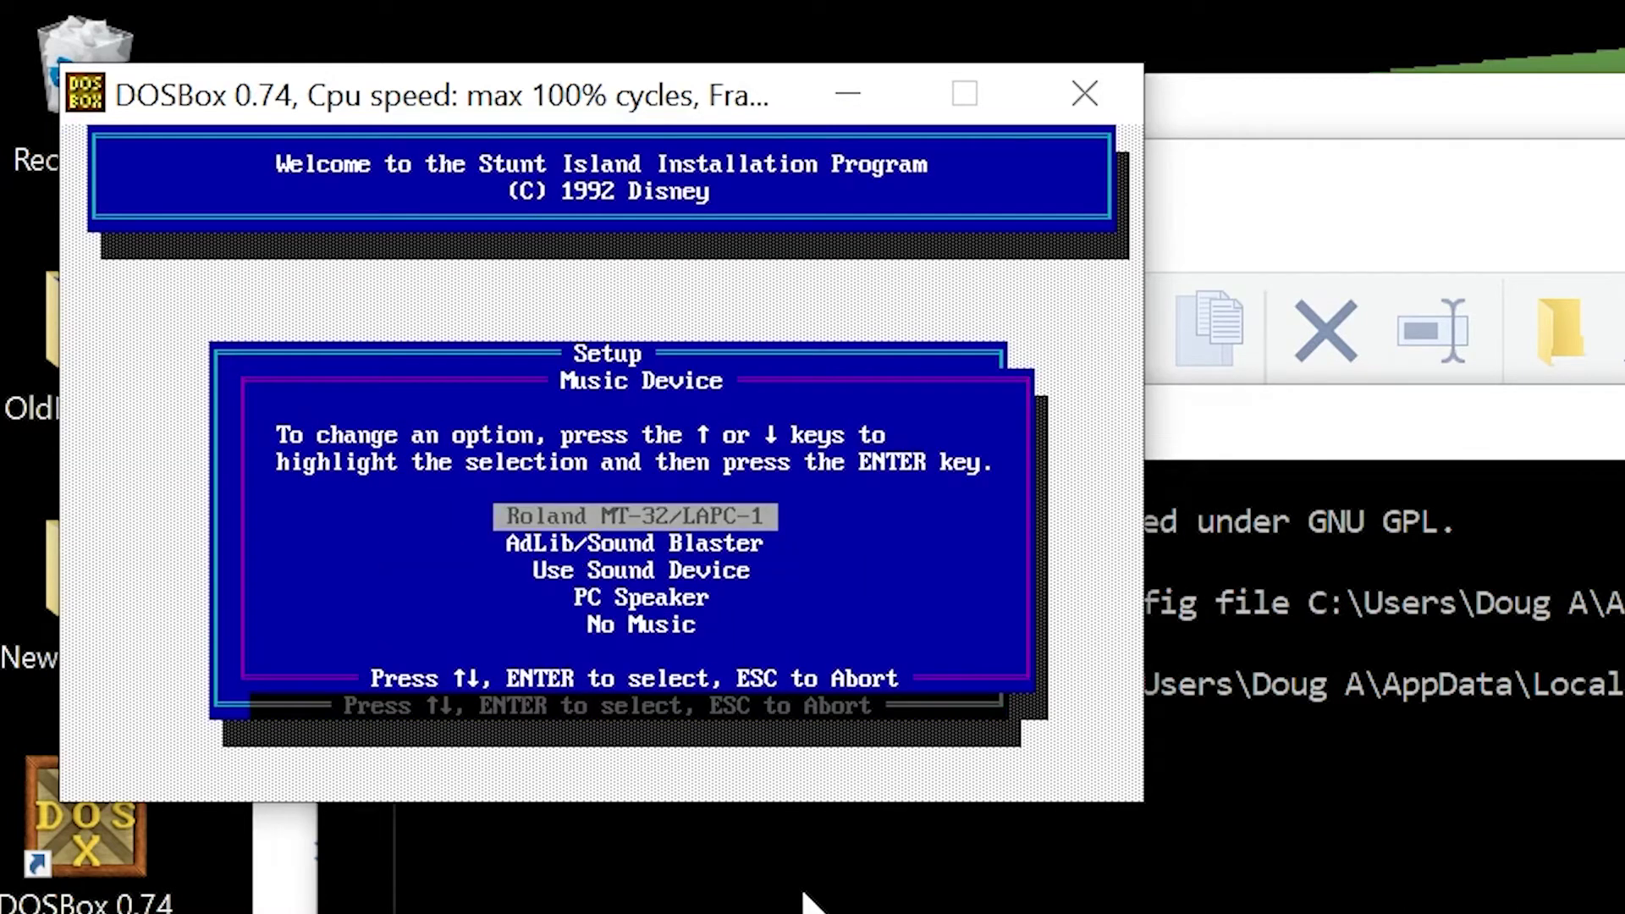
pyautogui.press('Down')
pyautogui.press('Down')
pyautogui.press('Return')
pyautogui.press('Return')
pyautogui.press('Return')
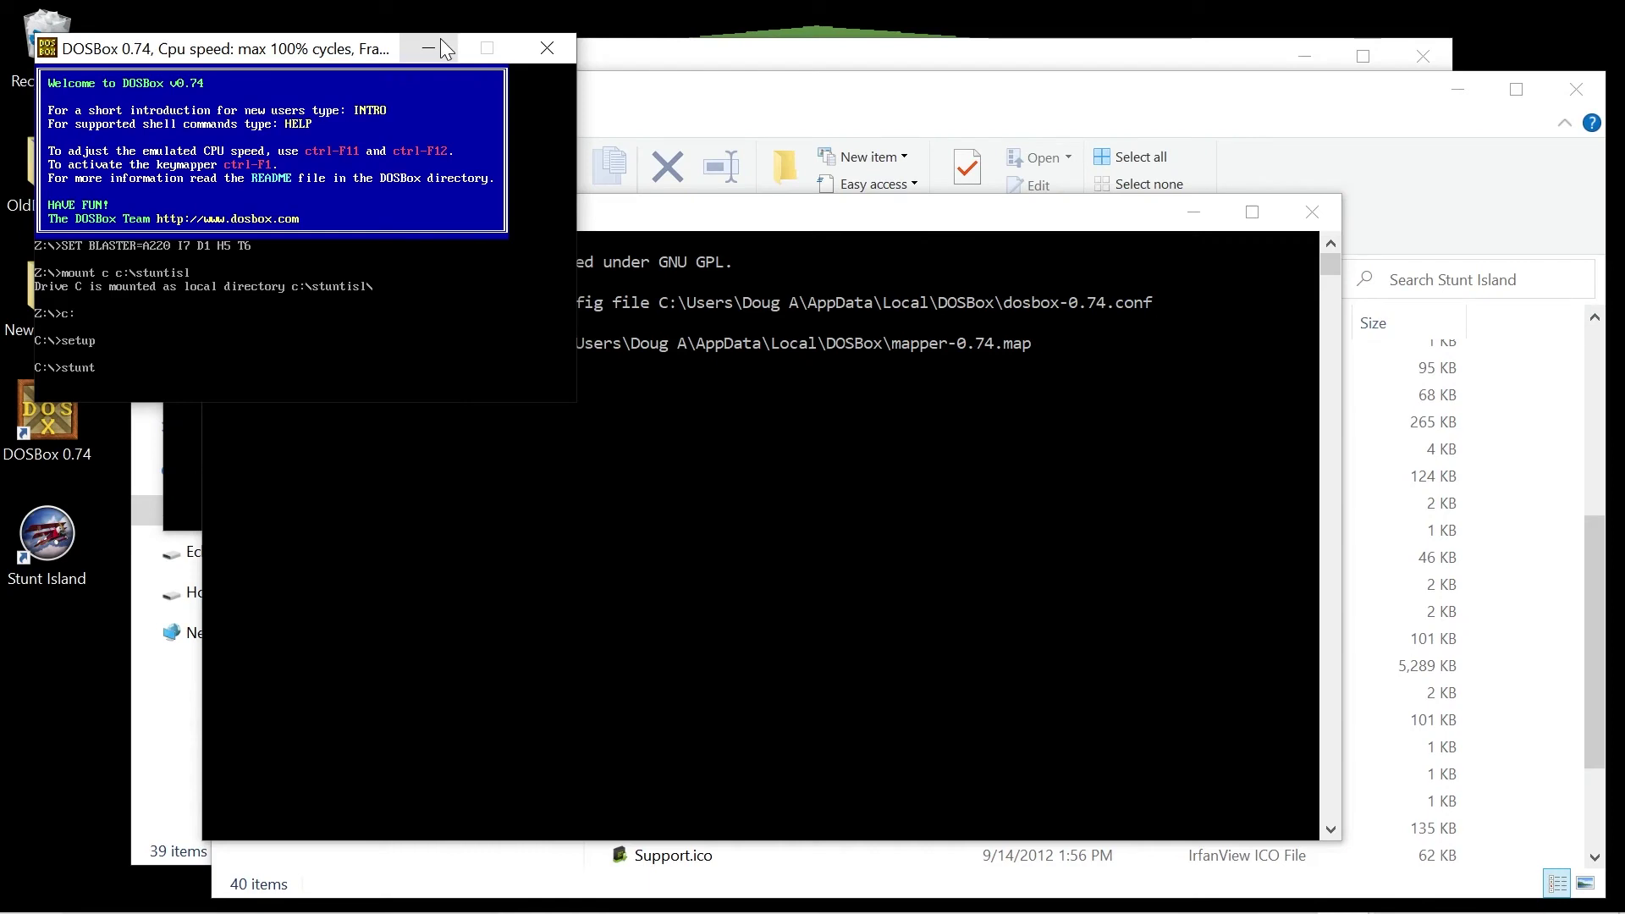
# Step: Minimize the DOSBox window and its status window, then launch Stunt Island from its desktop shortcut
pyautogui.click(429, 48)
pyautogui.click(1202, 218)
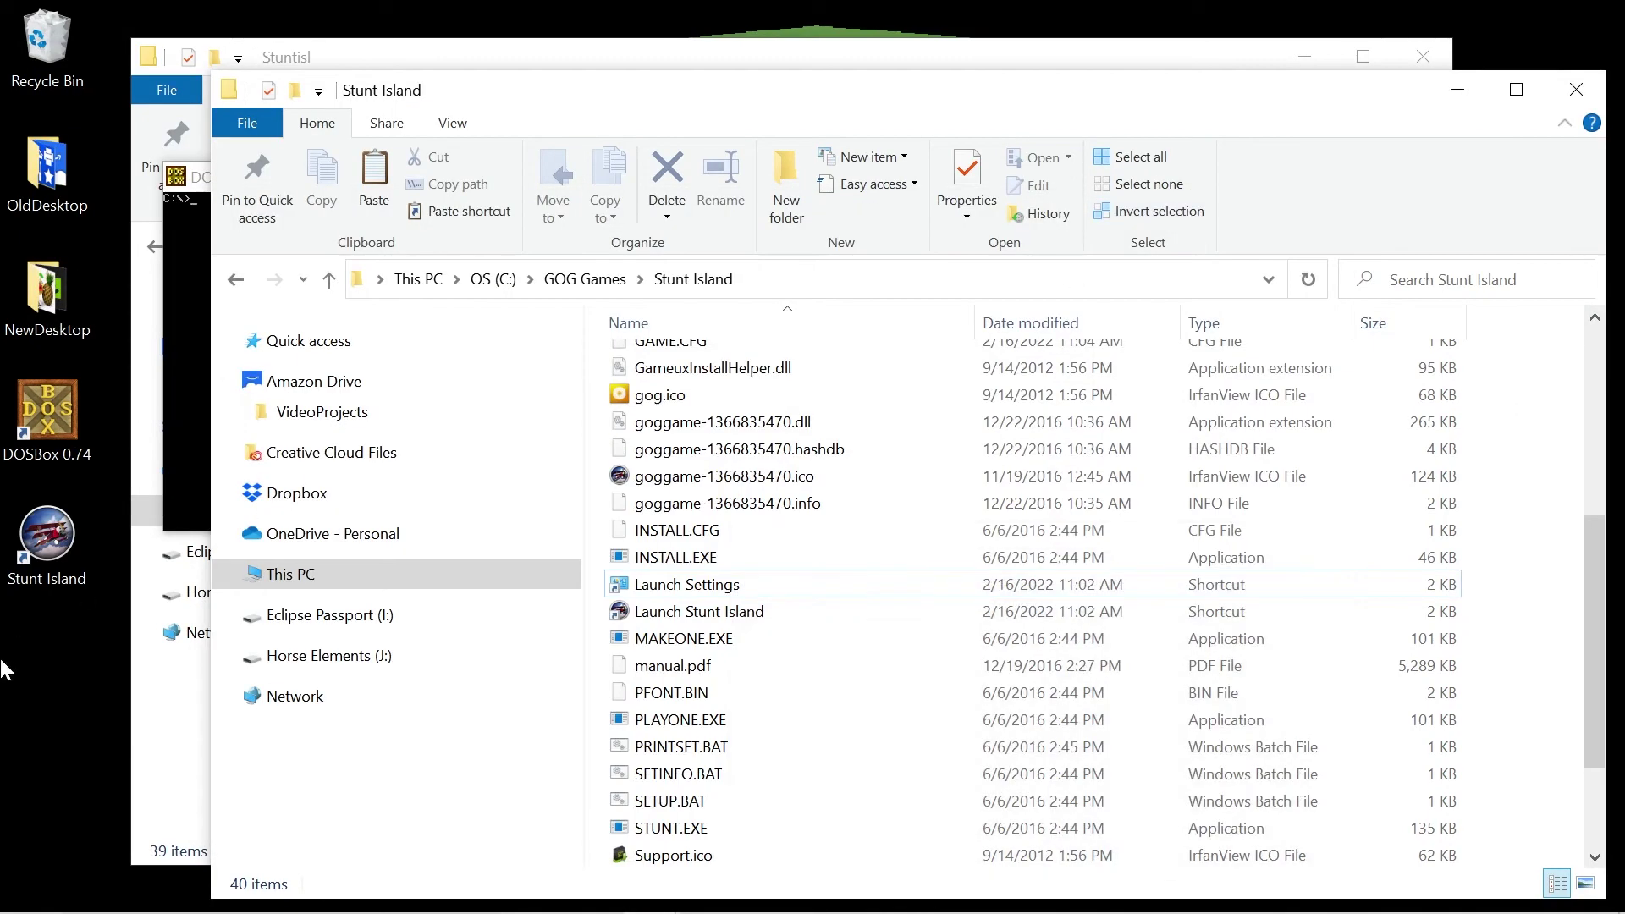
pyautogui.doubleClick(59, 552)
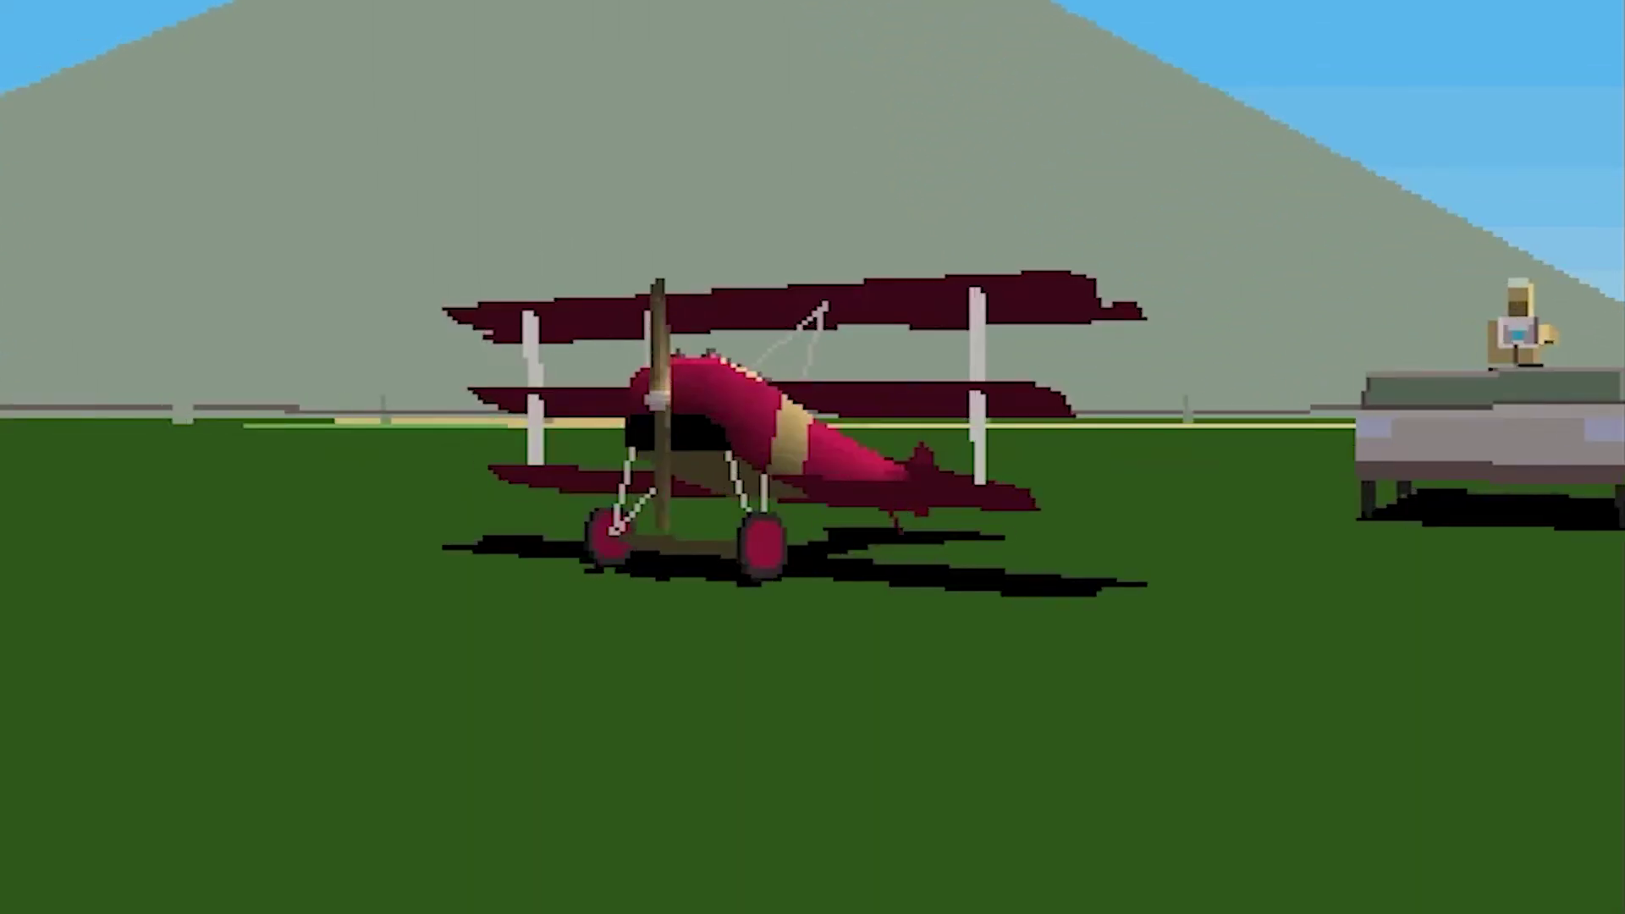
# Step: Raise the DOSBox CPU cycles with Ctrl+F12
pyautogui.hotkey('ctrl', 'F12')
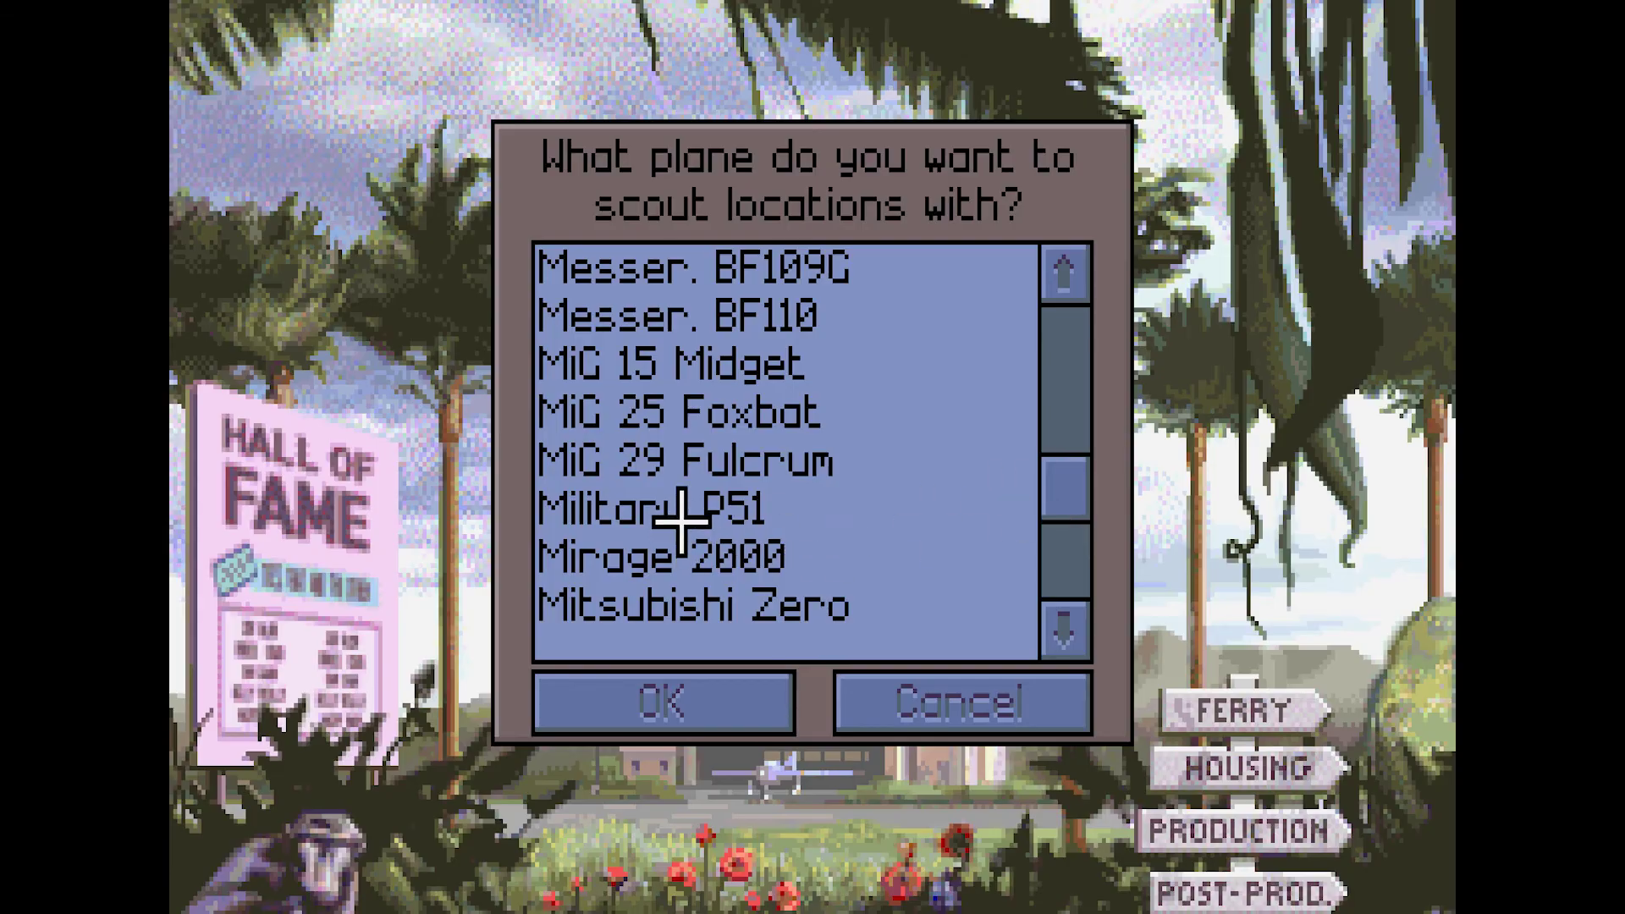
# Step: Scout in the Military P51, orbiting the spotter plane view while it takes off and climbs
pyautogui.click(689, 513)
pyautogui.click(682, 700)
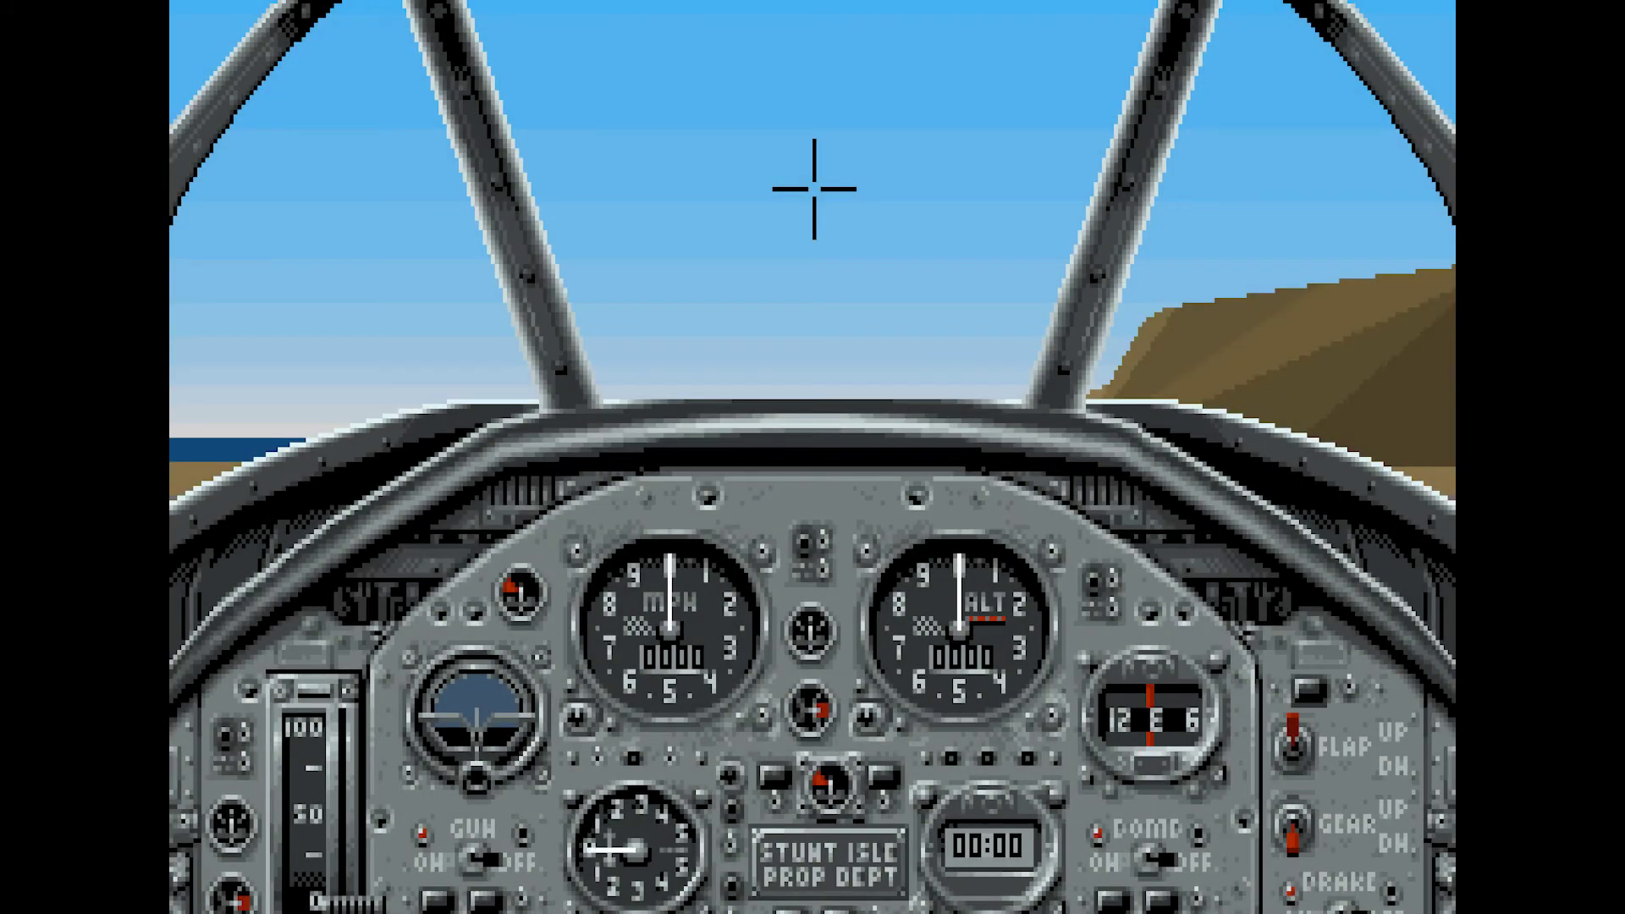
pyautogui.press('F2')
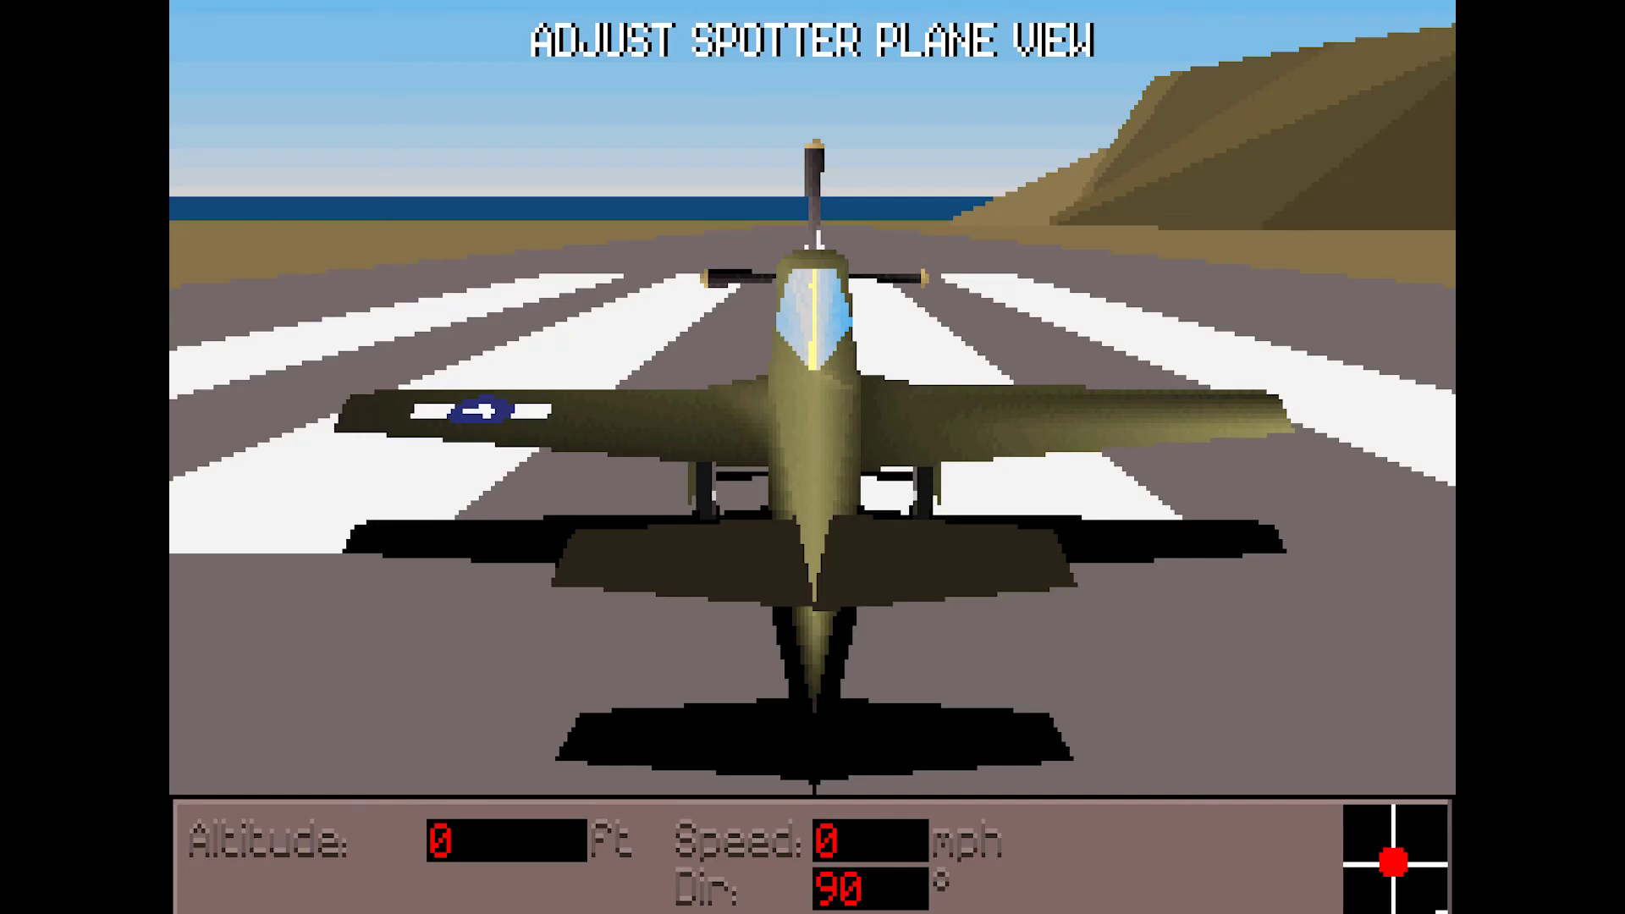
pyautogui.press('Left')
pyautogui.press('Left')
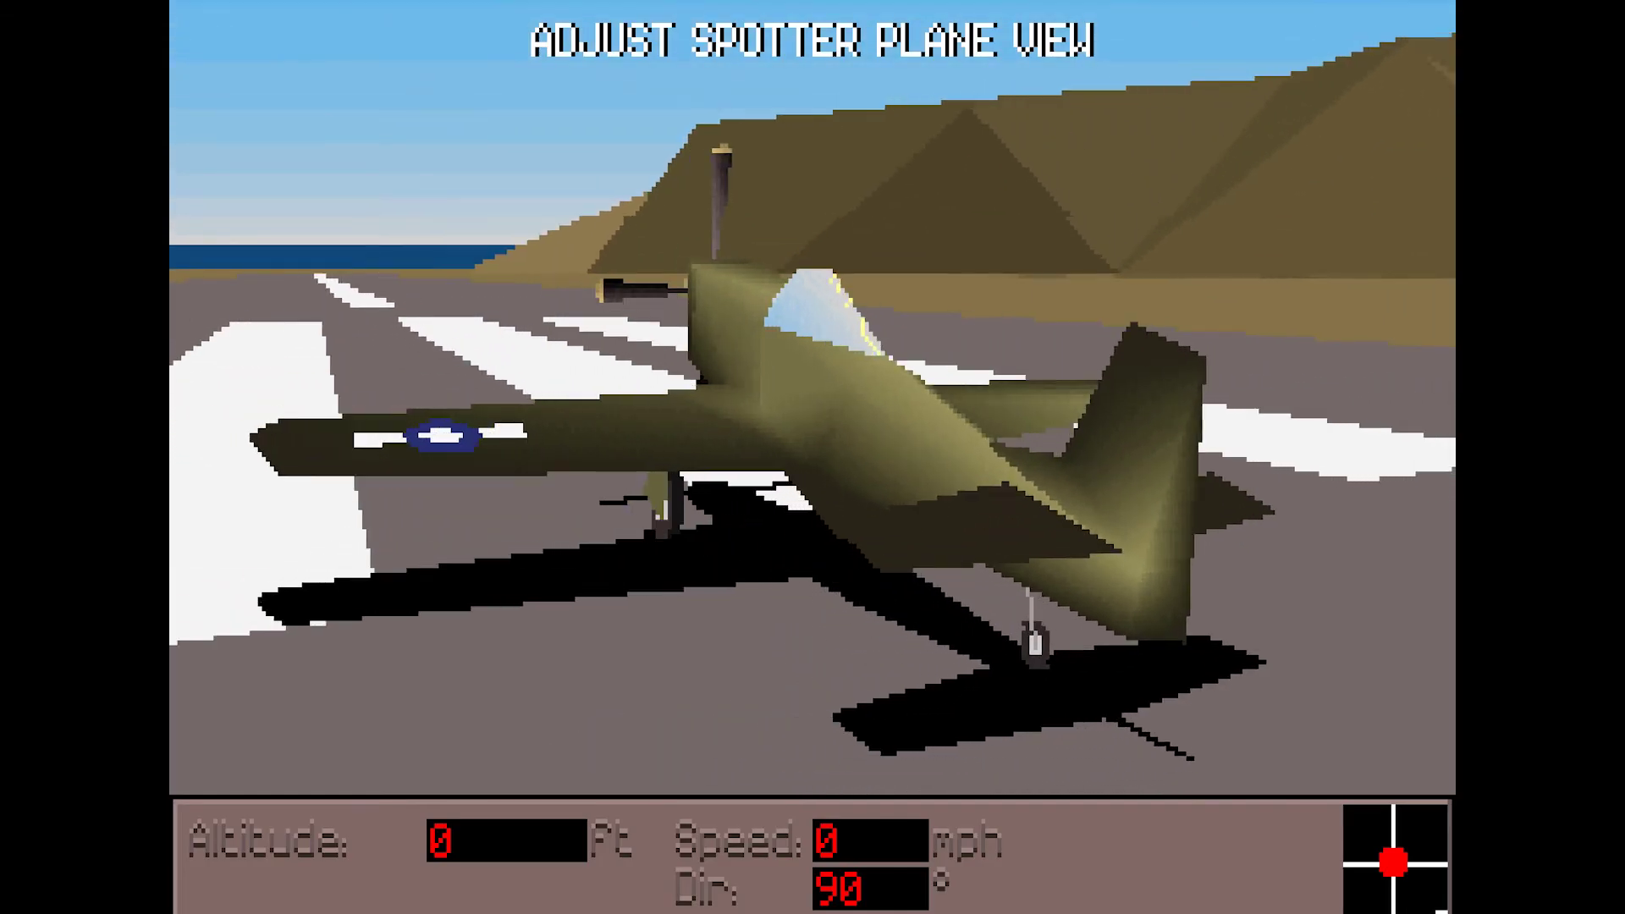
pyautogui.press('Left')
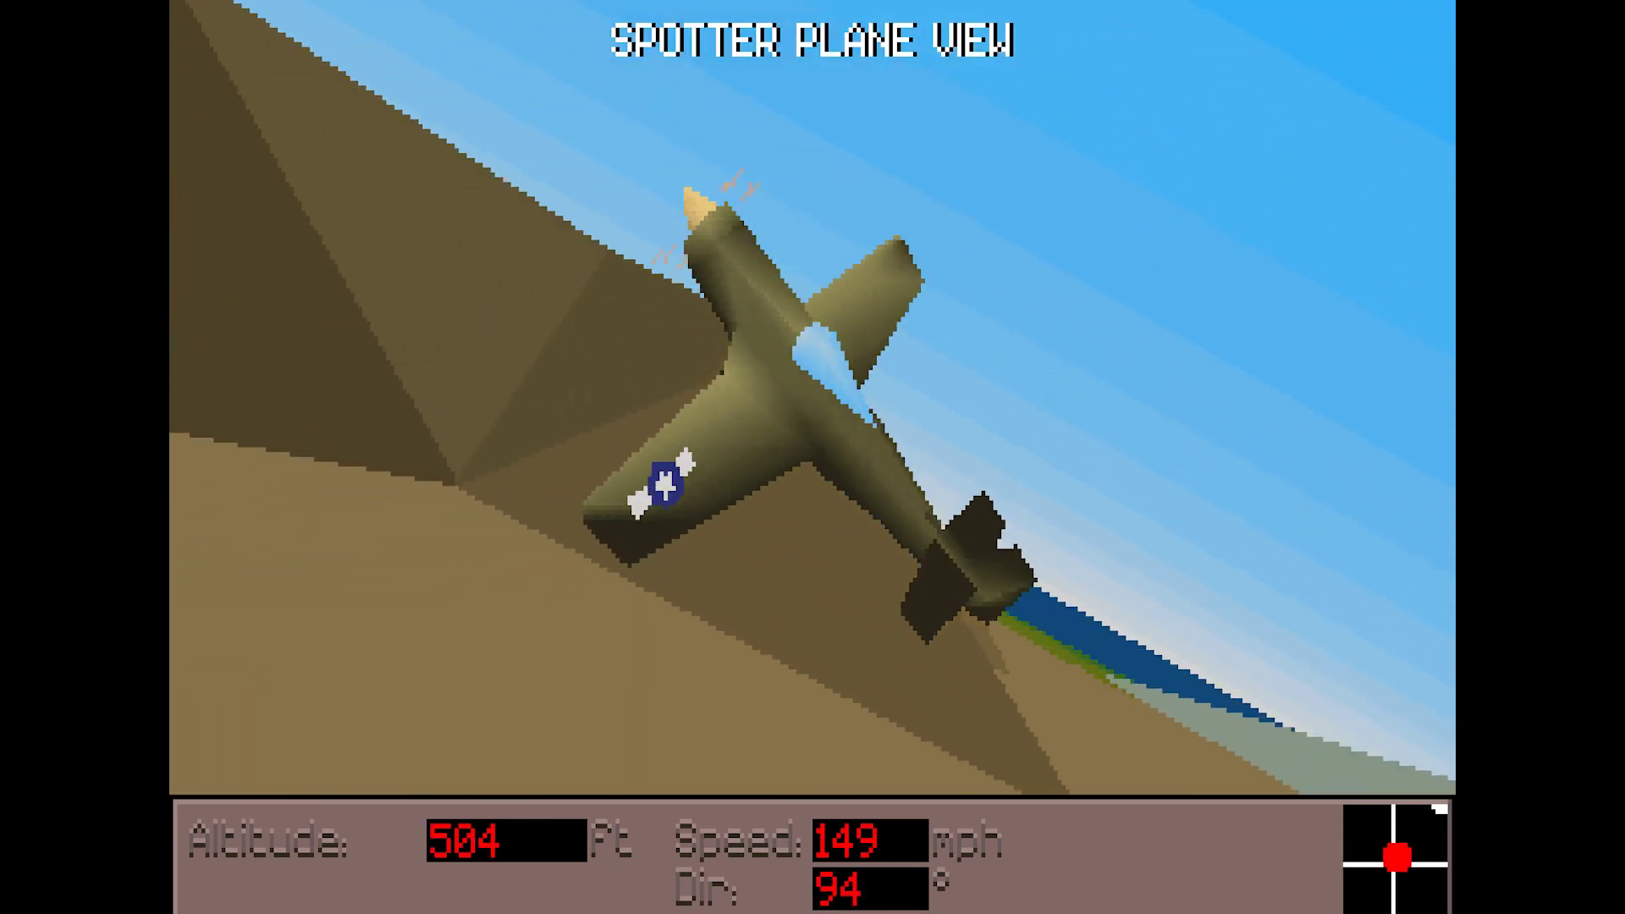
pyautogui.press('Up')
pyautogui.press('Right')
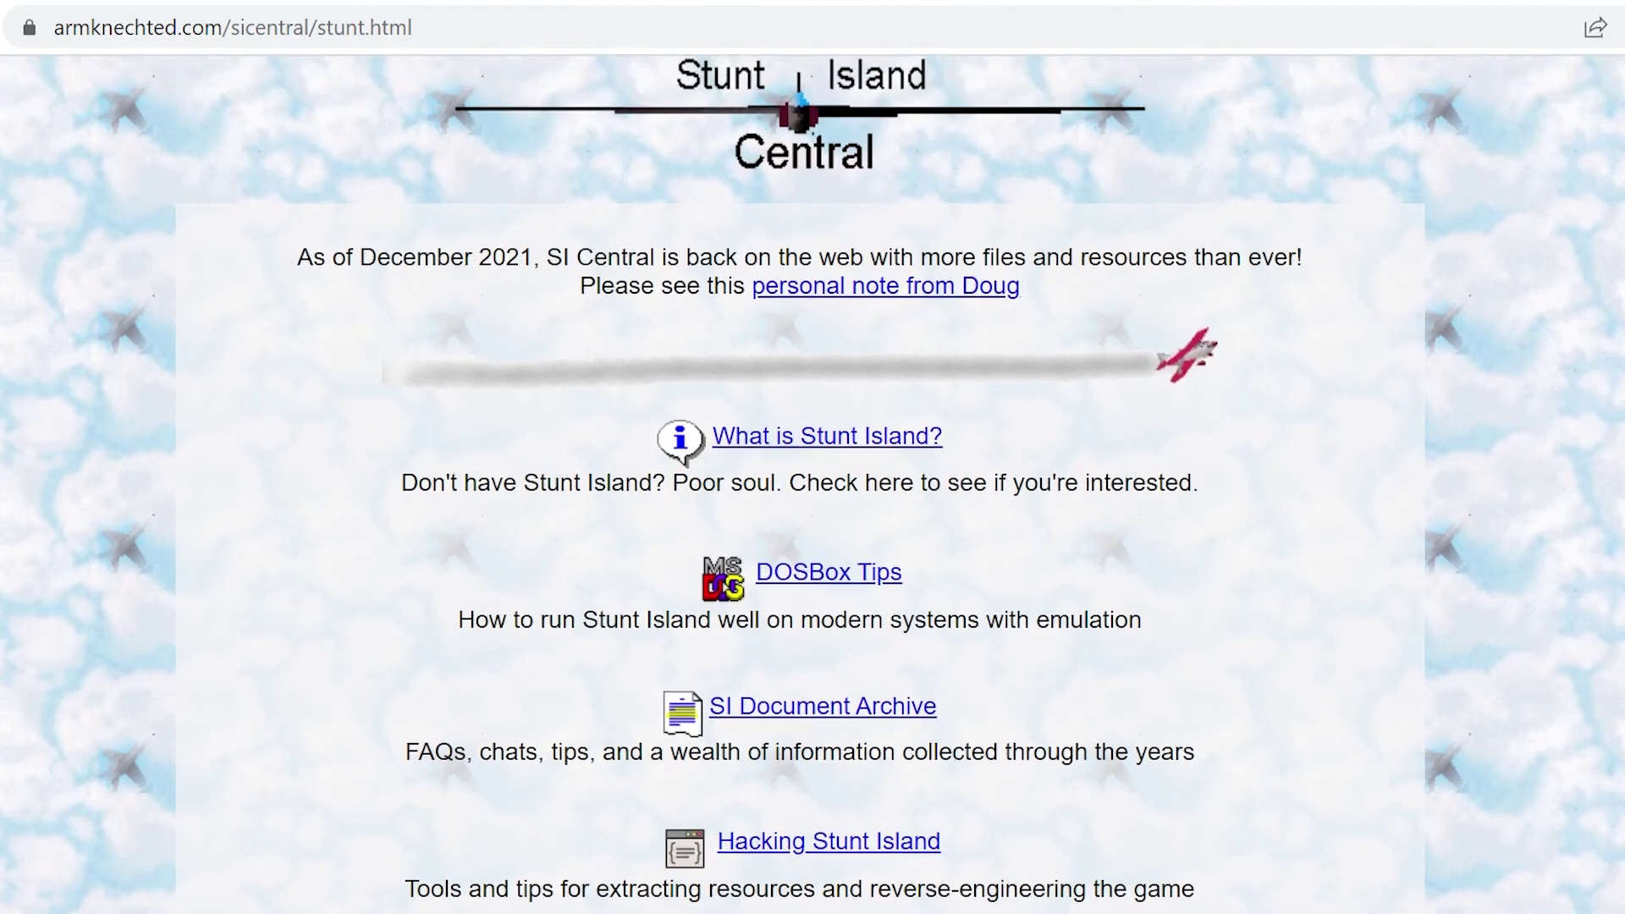
# Step: Open the DOSBox Tips link on the Stunt Island Central page
pyautogui.scroll(-10, 813, 485)
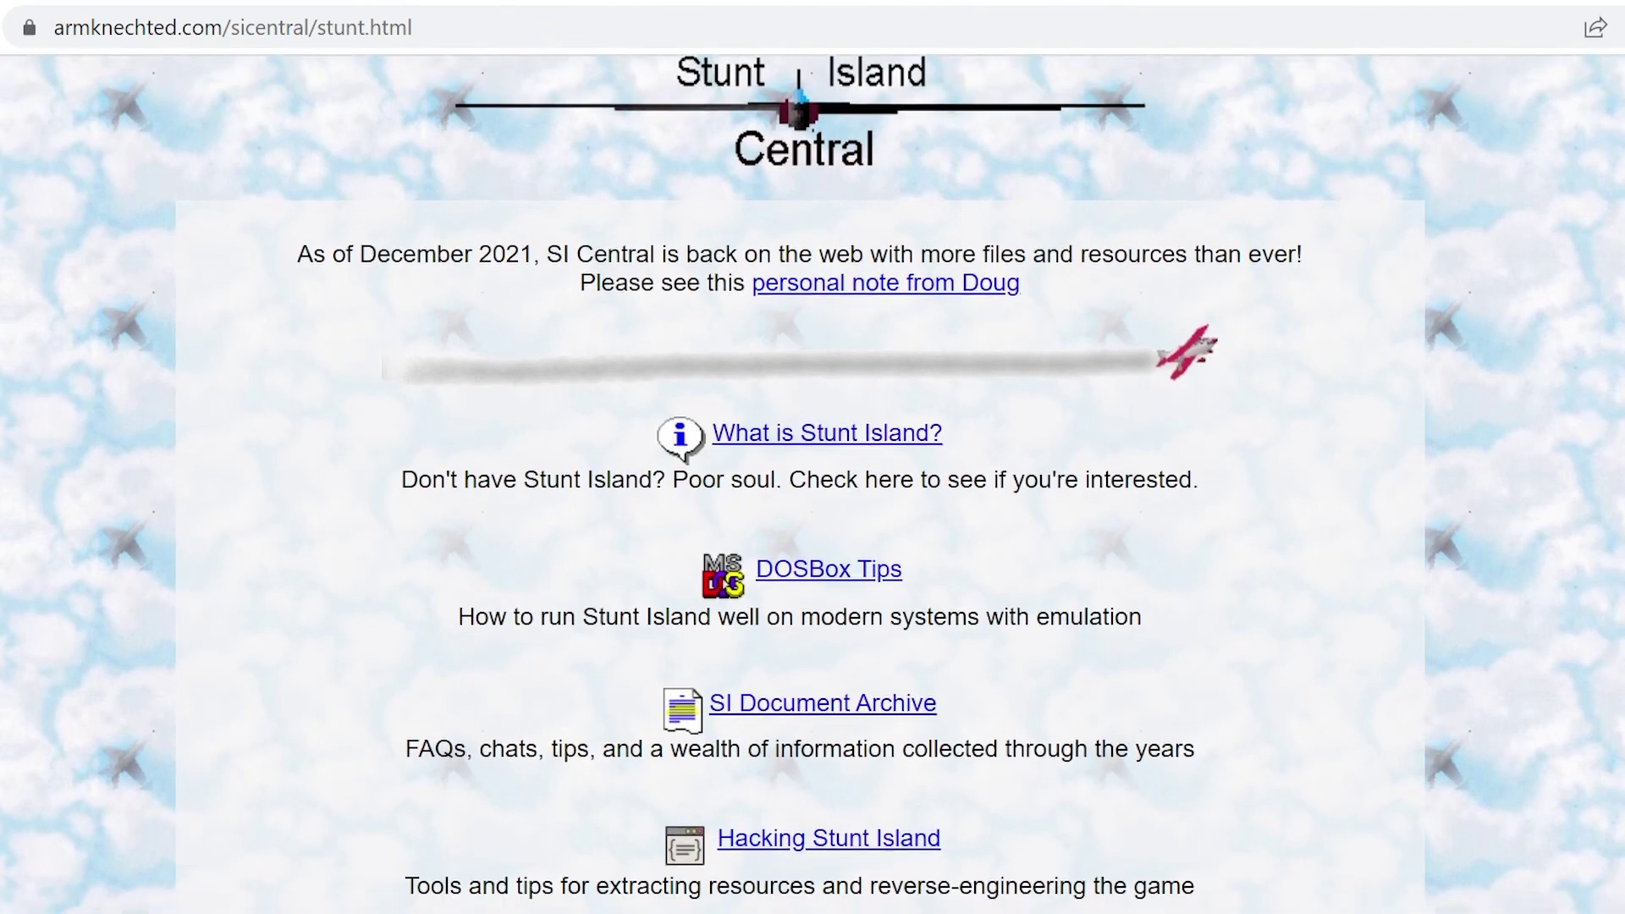
pyautogui.scroll(6, 813, 485)
pyautogui.scroll(1, 813, 485)
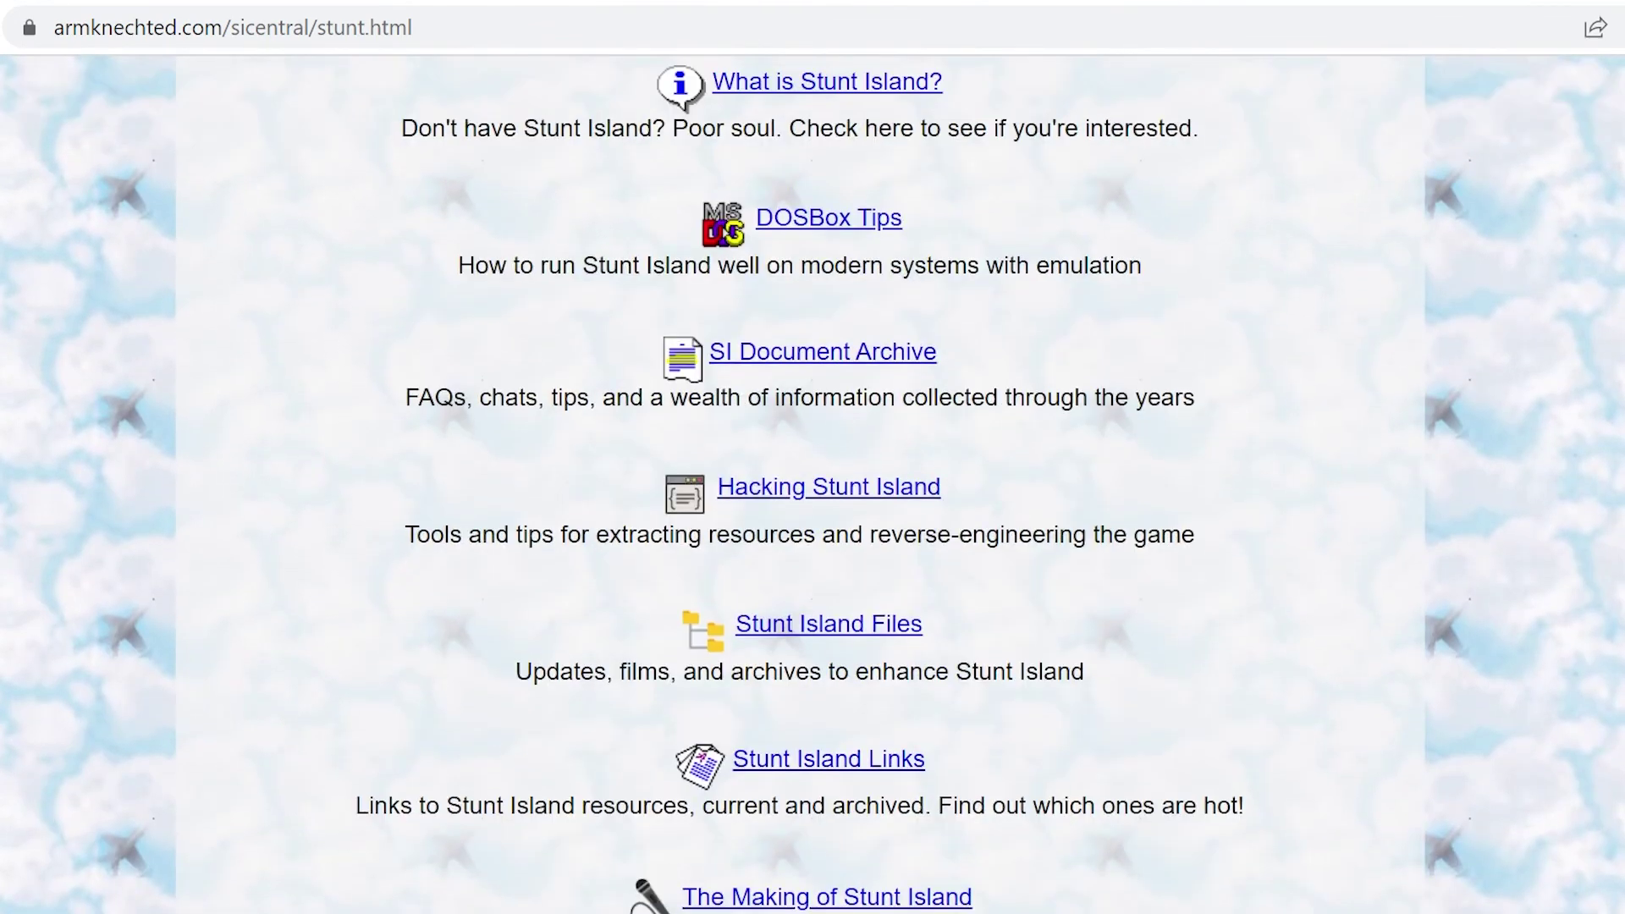
pyautogui.scroll(5, 1037, 479)
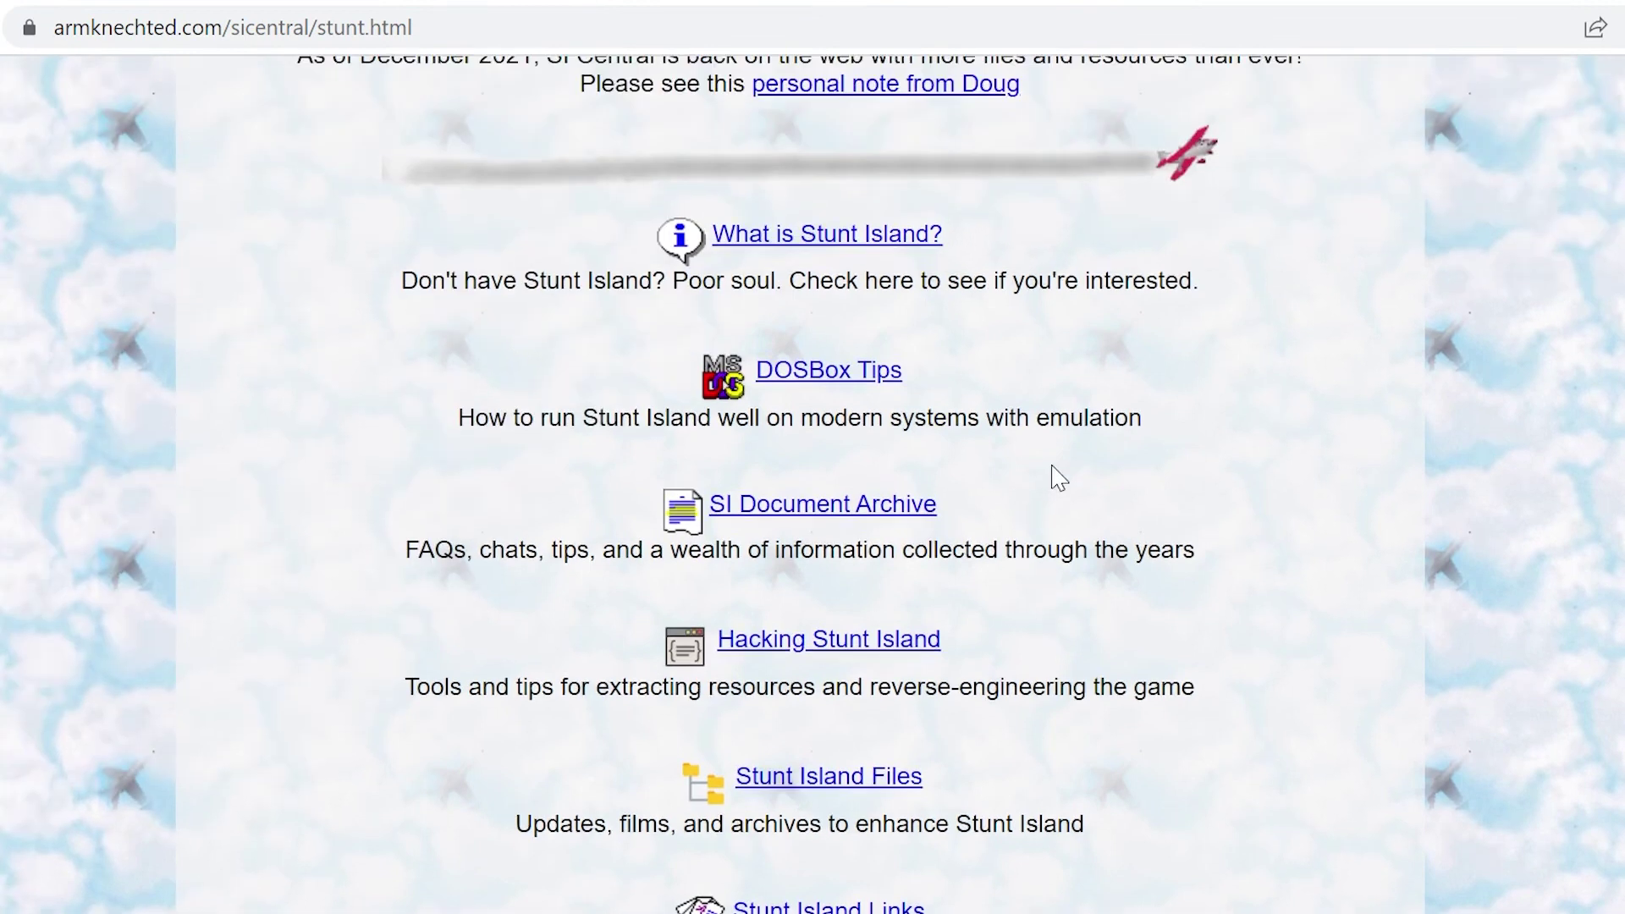
pyautogui.click(841, 595)
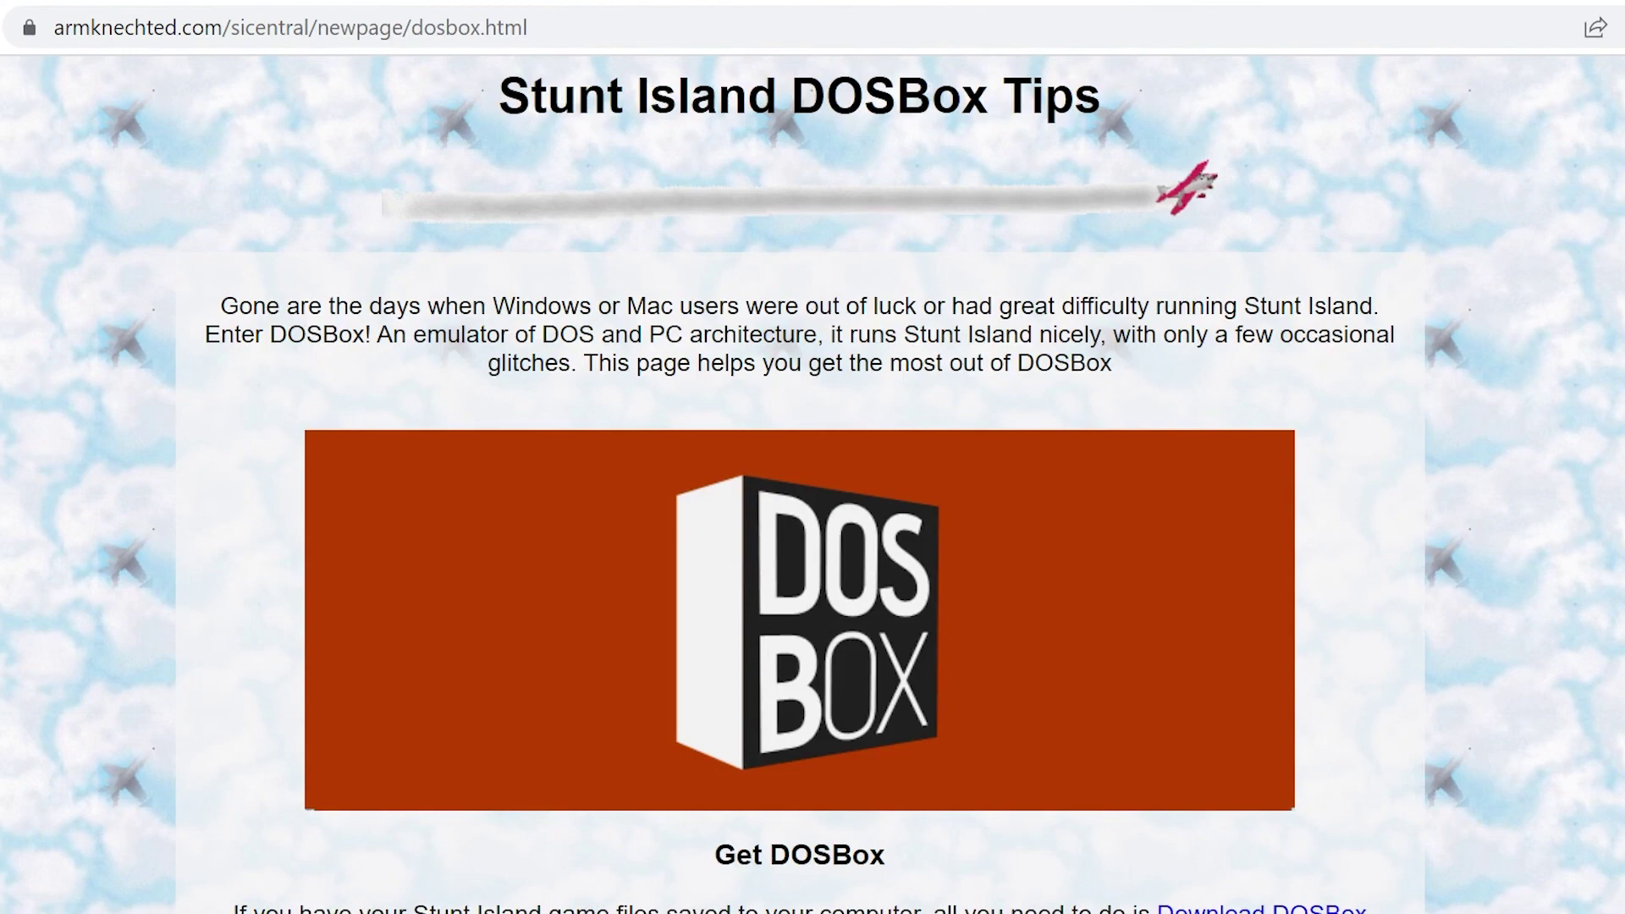
# Step: Scroll the DOSBox Tips page down to Tip #3: Increase CPU Cycles
pyautogui.scroll(-10, 813, 485)
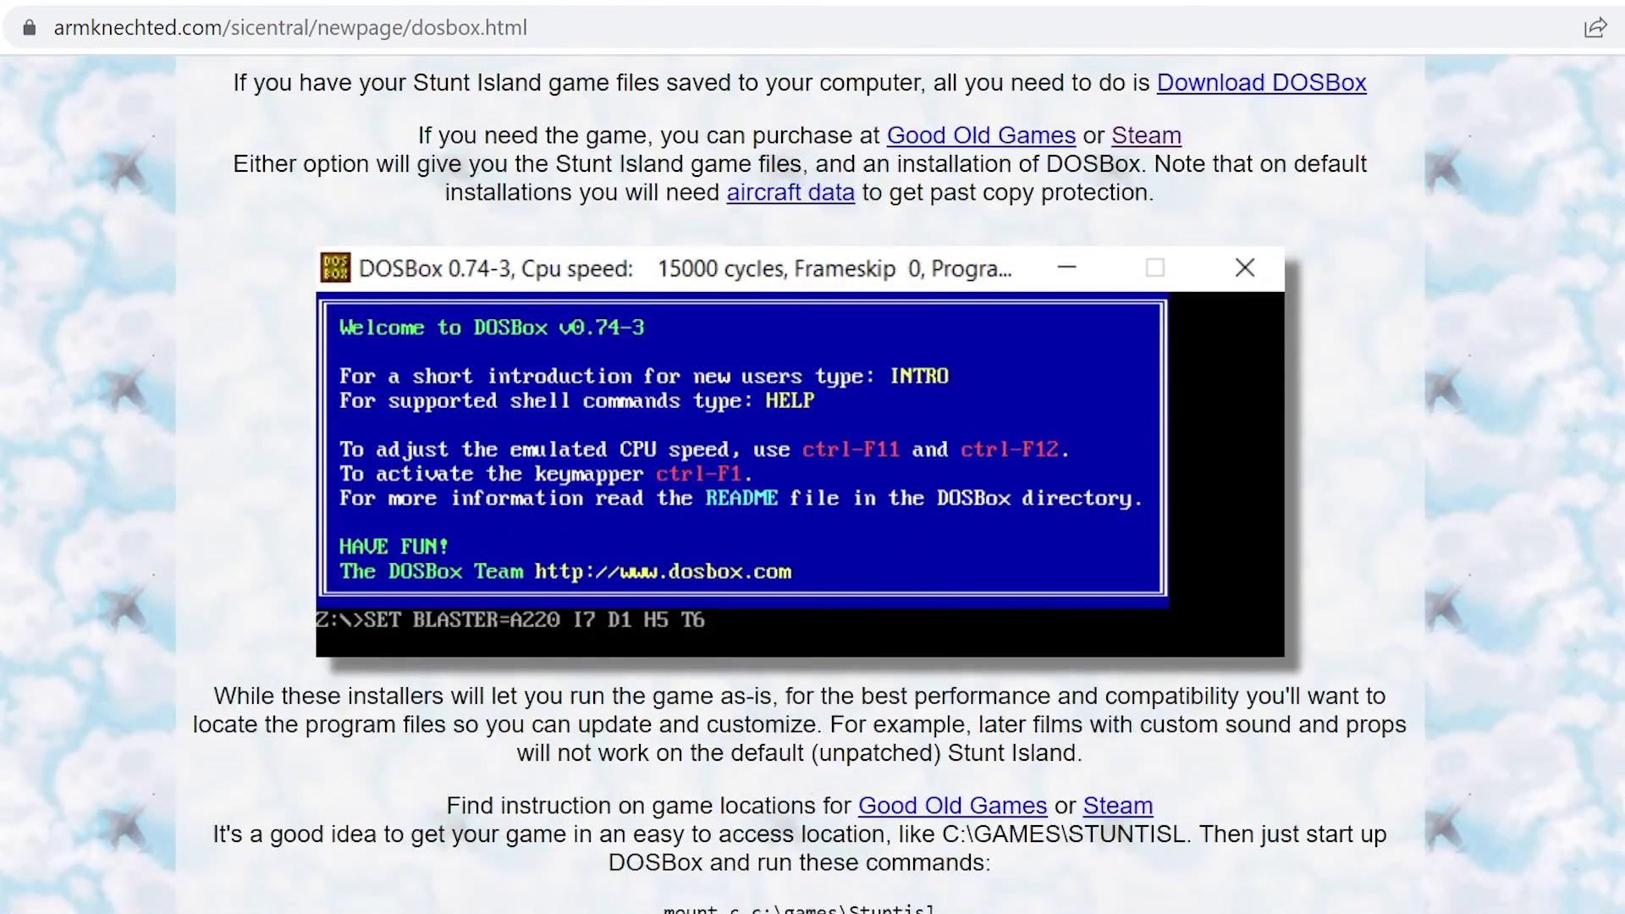
pyautogui.scroll(-6, 812, 485)
pyautogui.scroll(-15, 813, 485)
pyautogui.scroll(10, 812, 485)
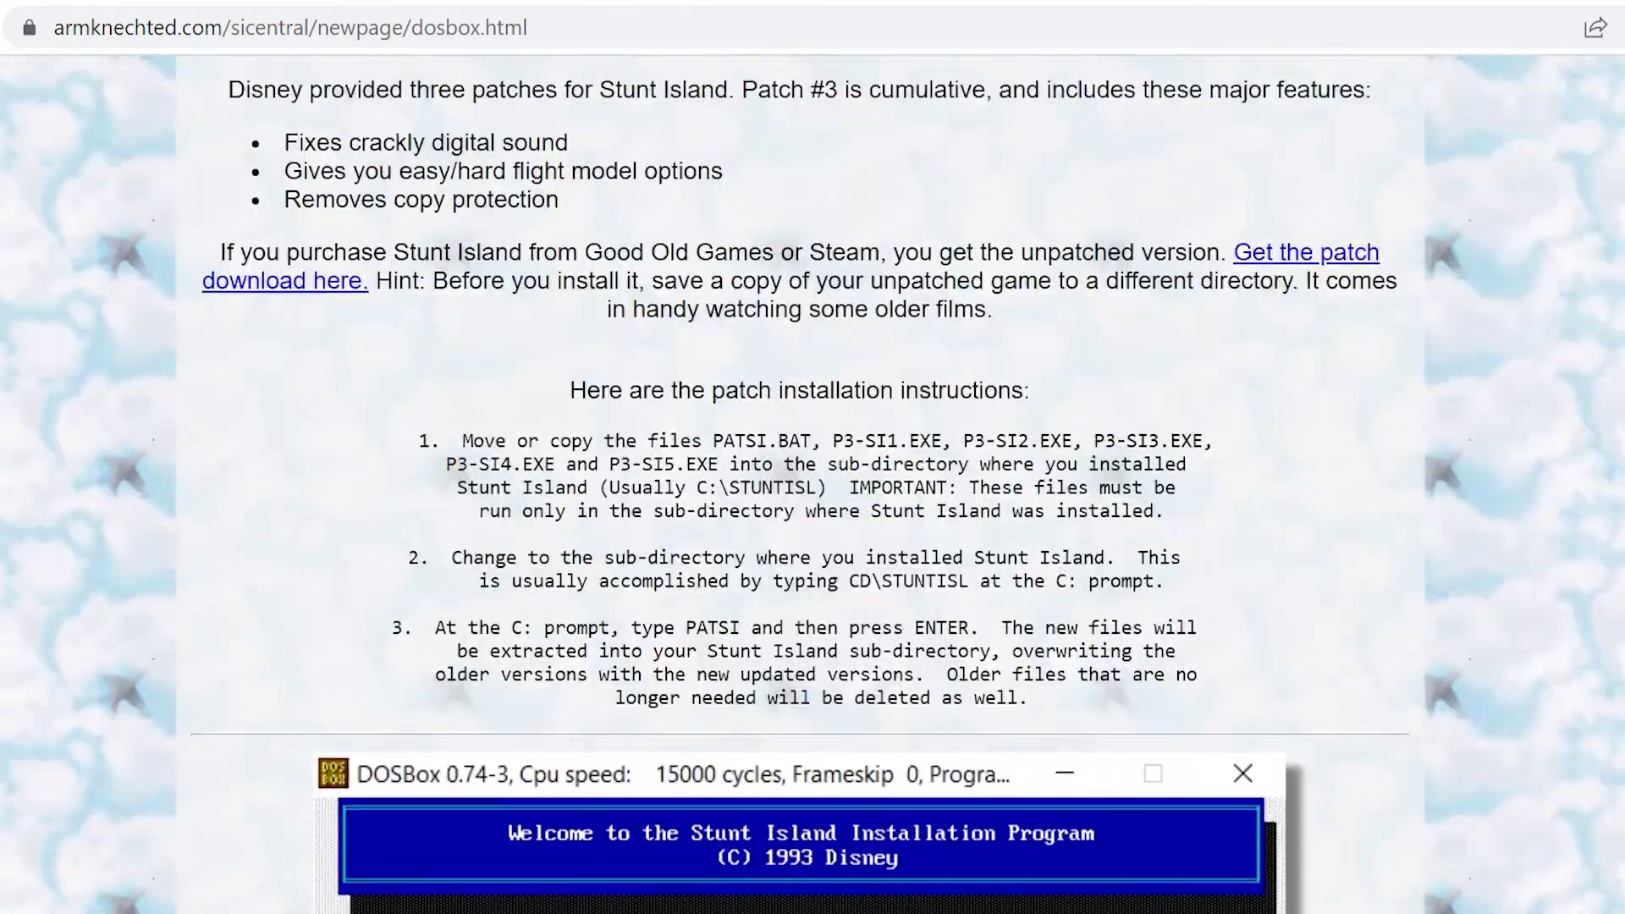
pyautogui.scroll(-12, 813, 485)
pyautogui.scroll(-20, 813, 485)
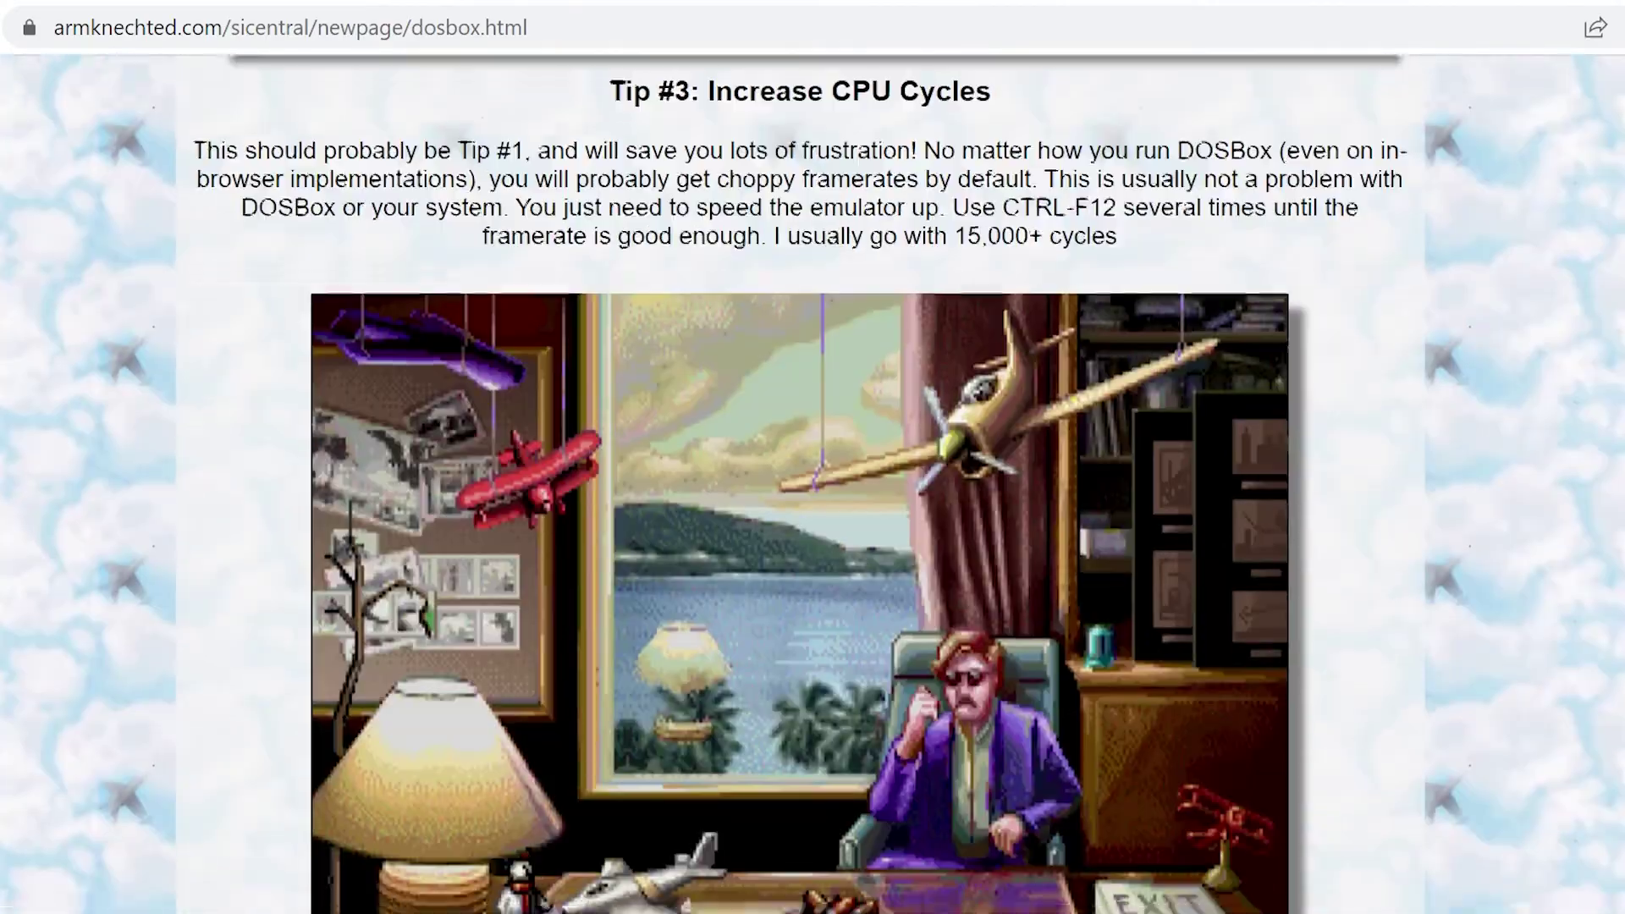